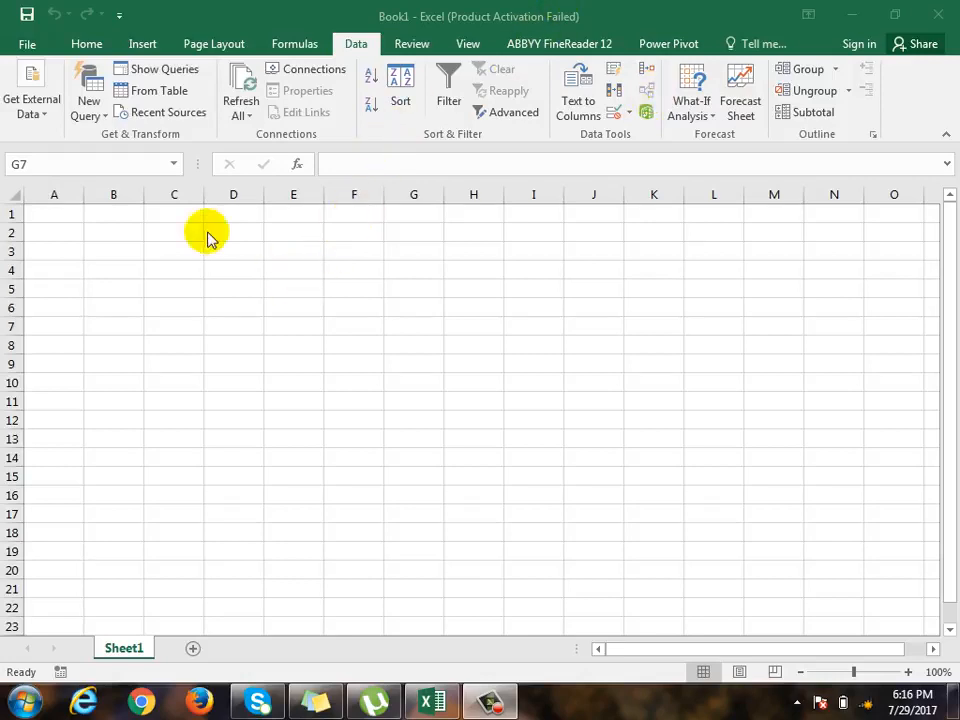
- Open the recently used workbook named table
click(152, 41)
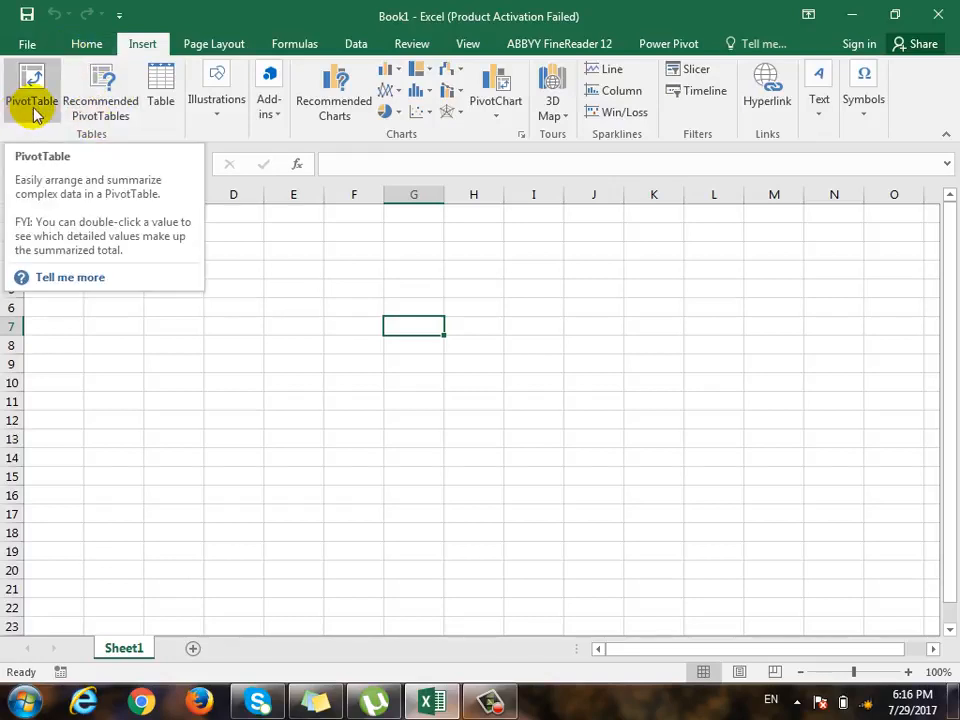
click(29, 45)
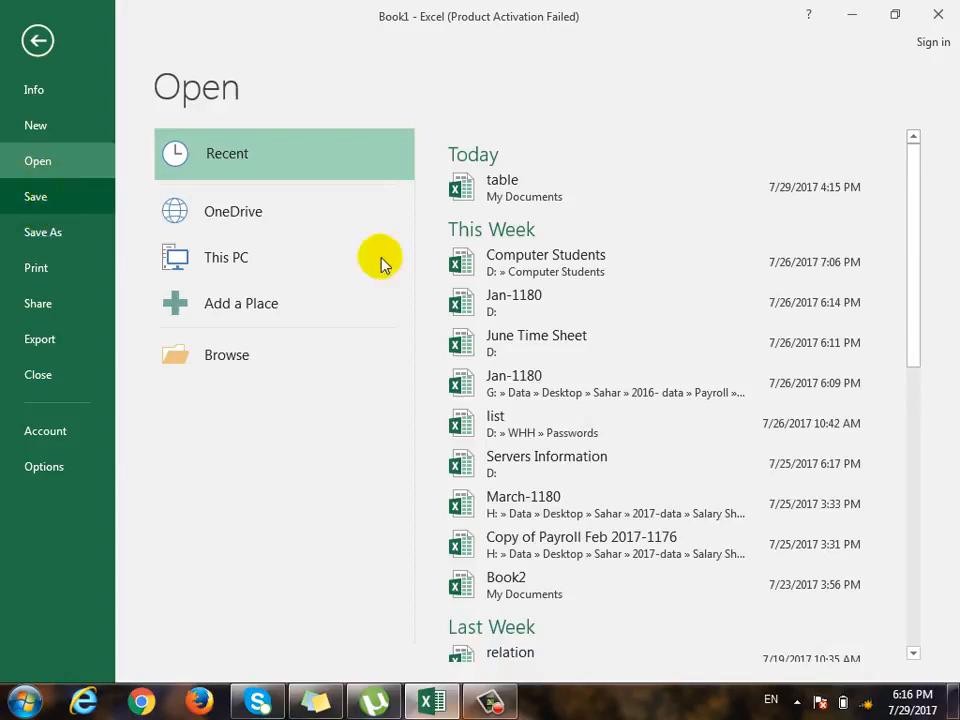
click(454, 189)
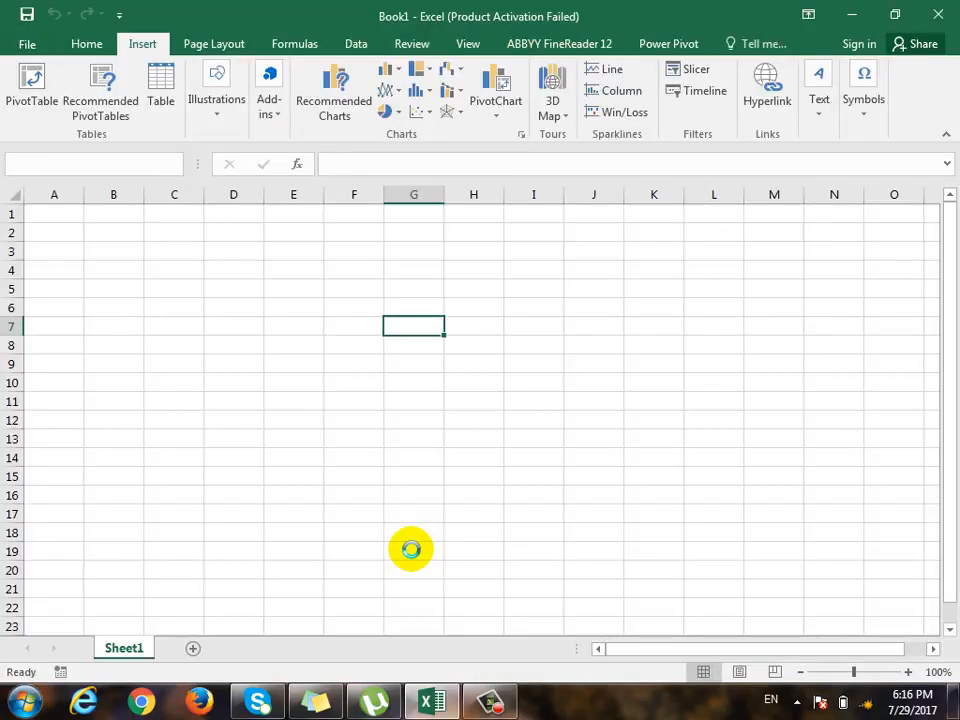
scroll(388, 505, down, 1)
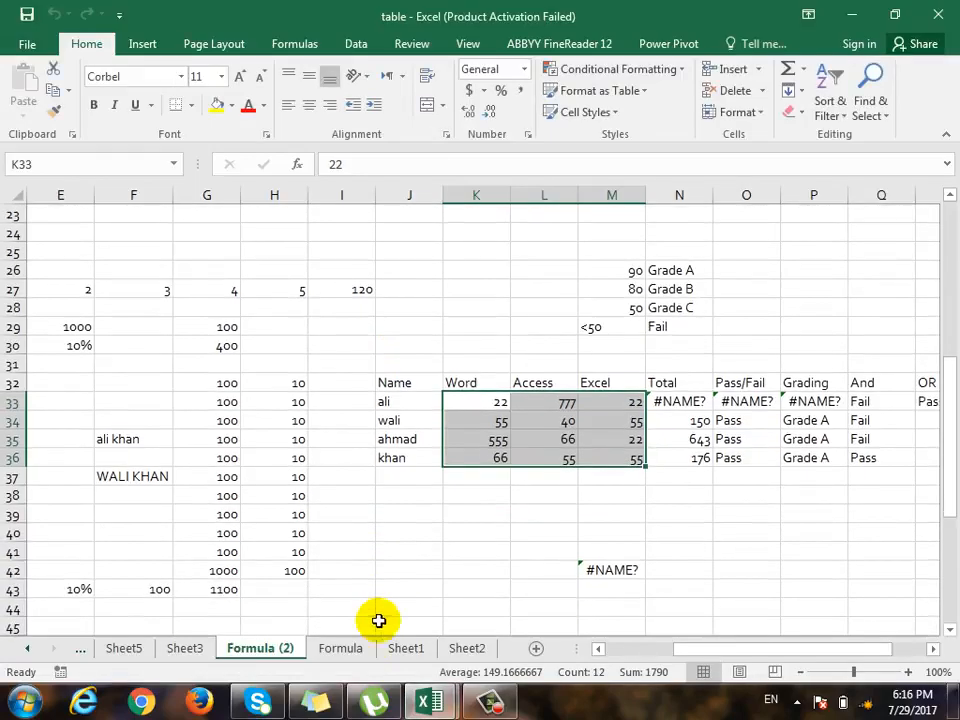
- Copy the whole sales table, range A4:H23, from Sheet1 of the table workbook
click(352, 648)
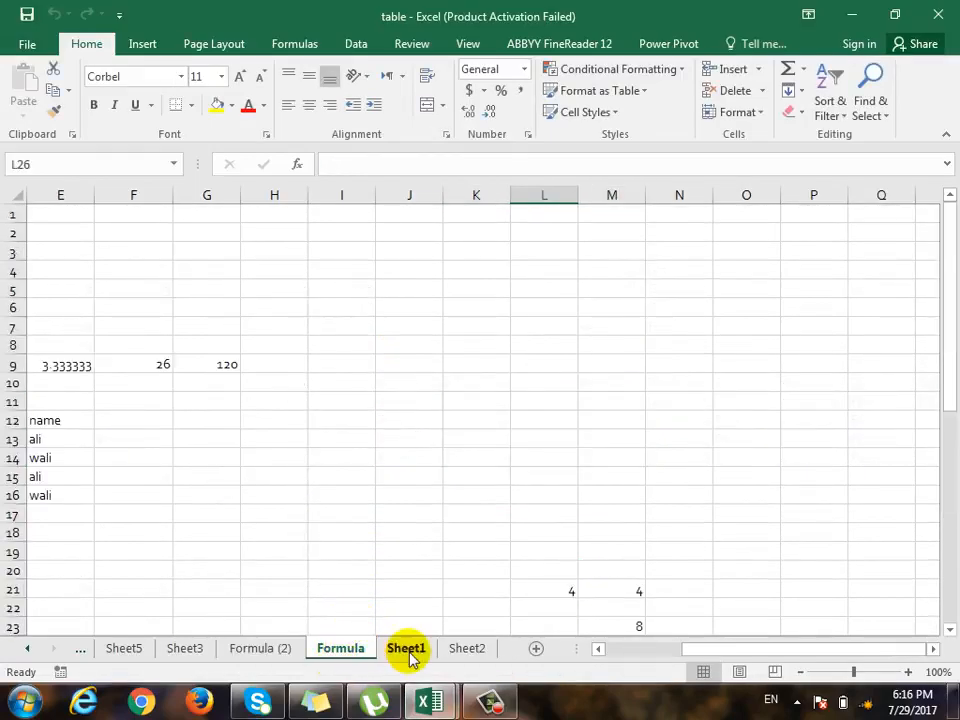
click(408, 650)
drag(58, 211, 630, 571)
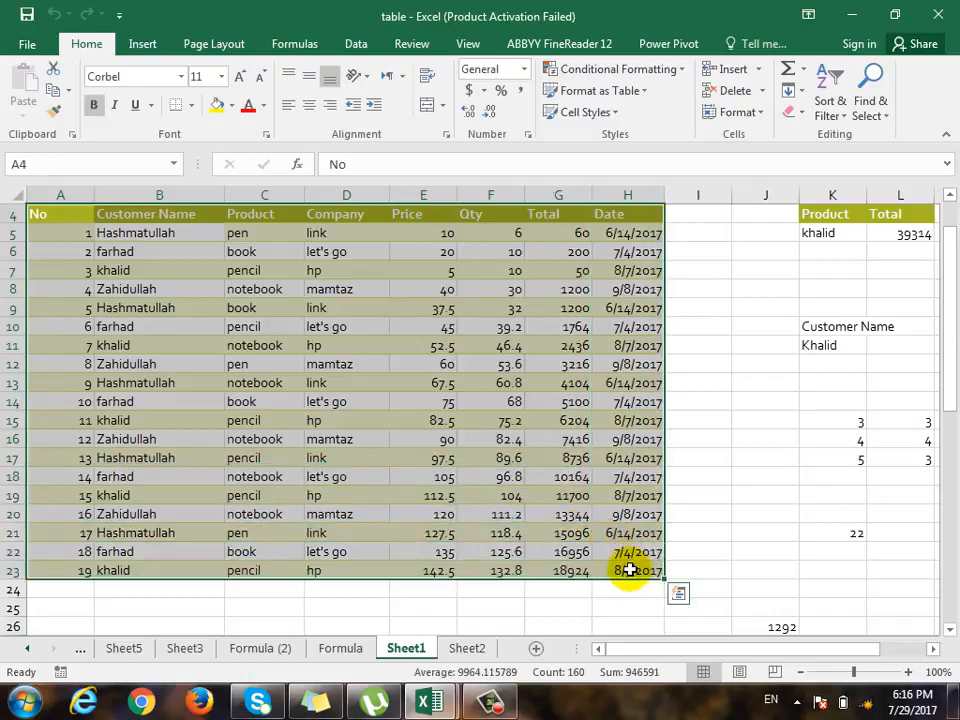
key(ctrl+c)
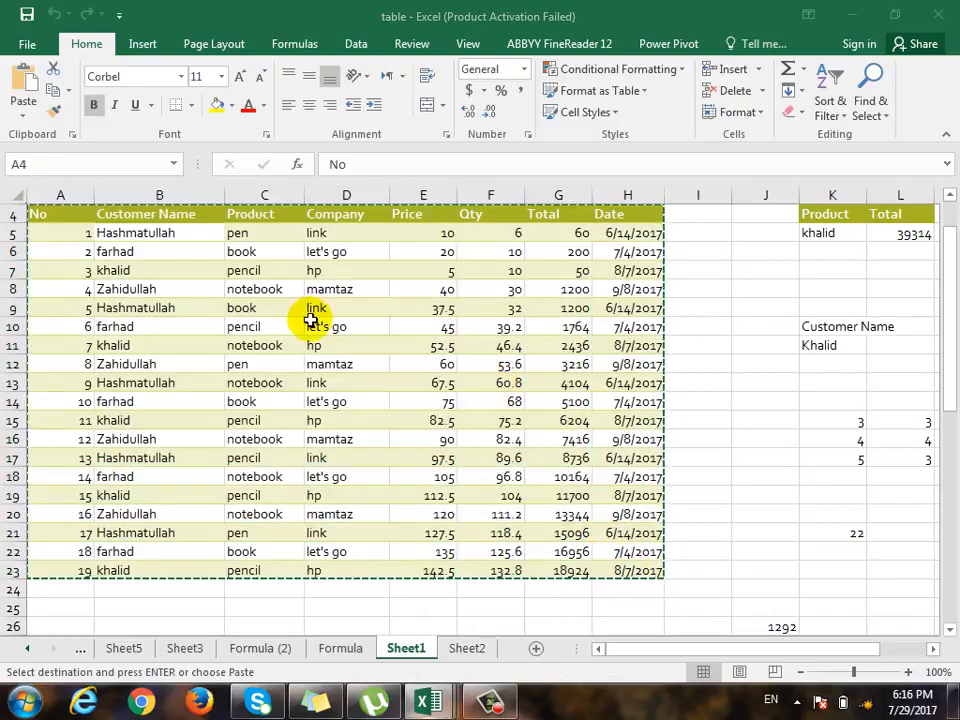
- Switch to the Book1 workbook, paste the copied table at cell A1 and autofit the widths of columns A to H
mouse_move(422, 703)
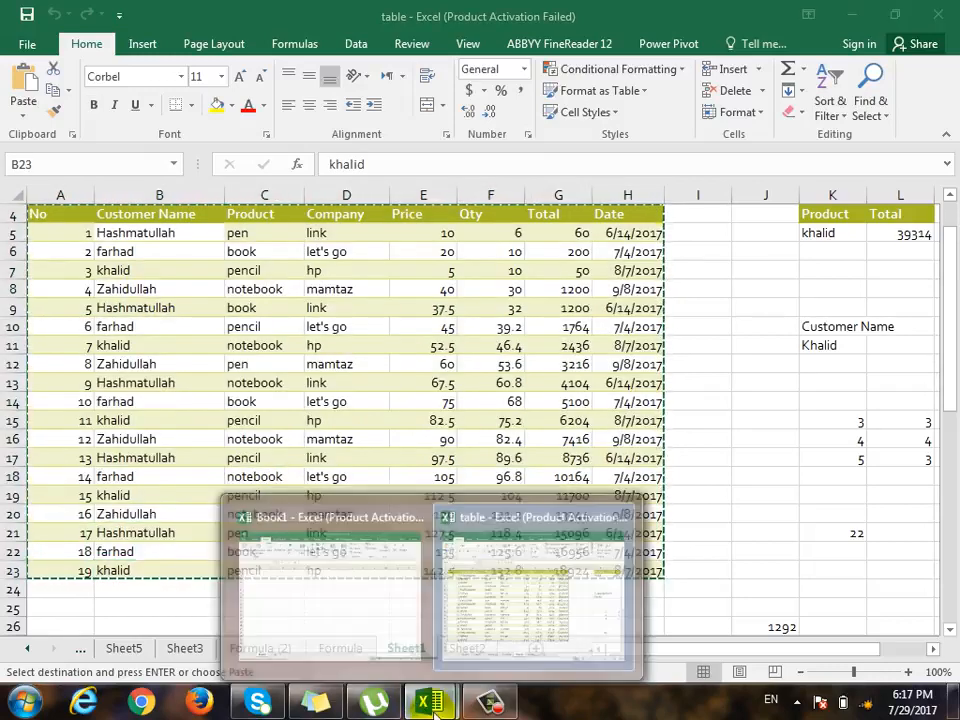
click(386, 617)
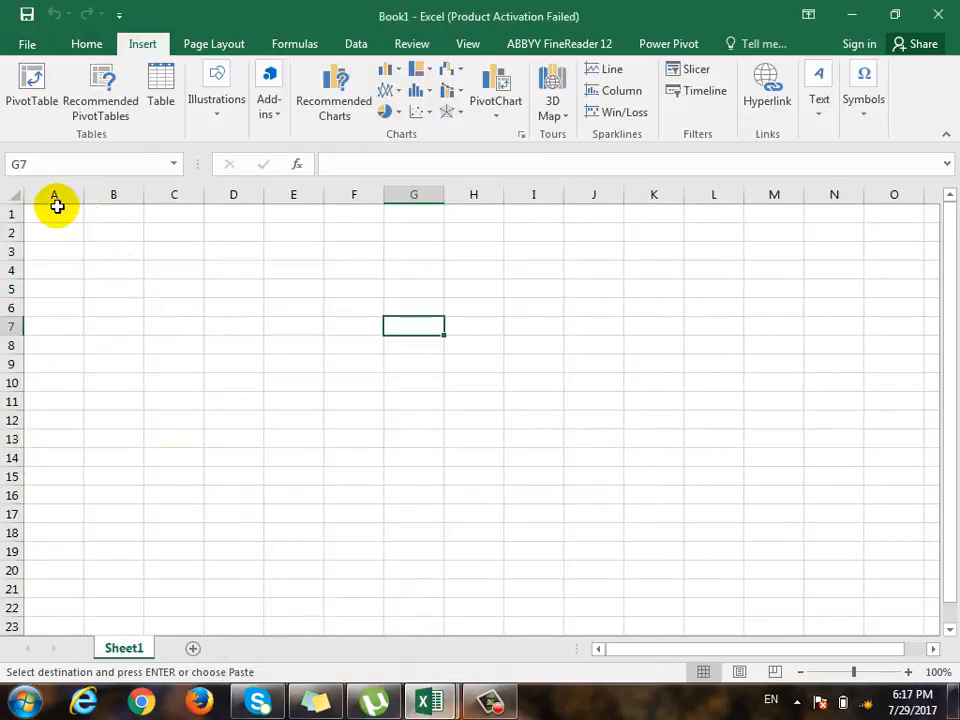
click(56, 212)
key(ctrl+v)
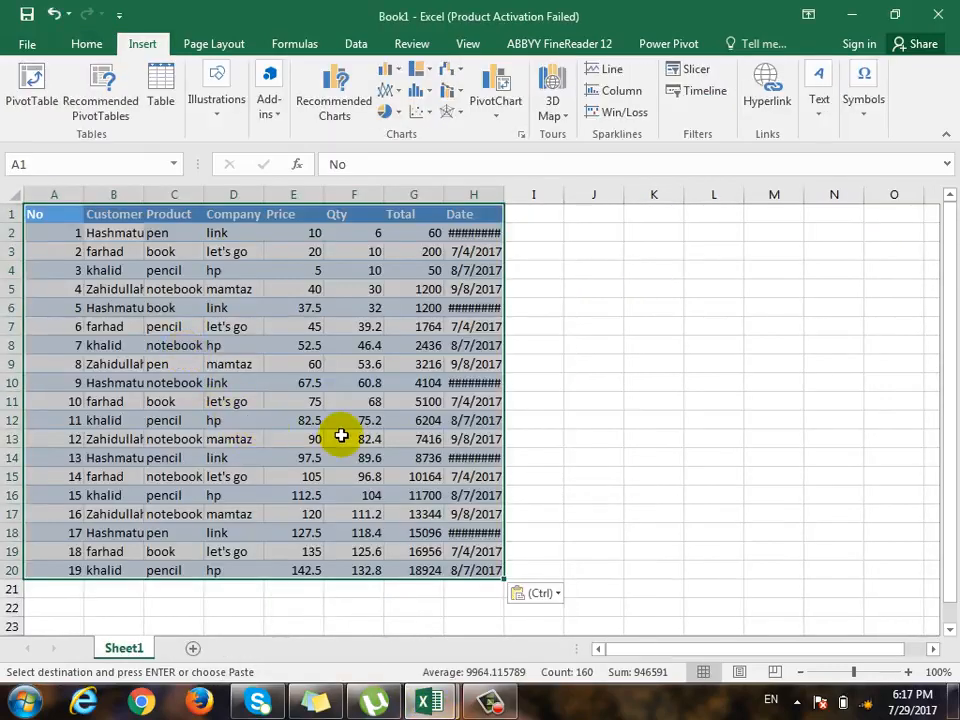
key(ctrl+space)
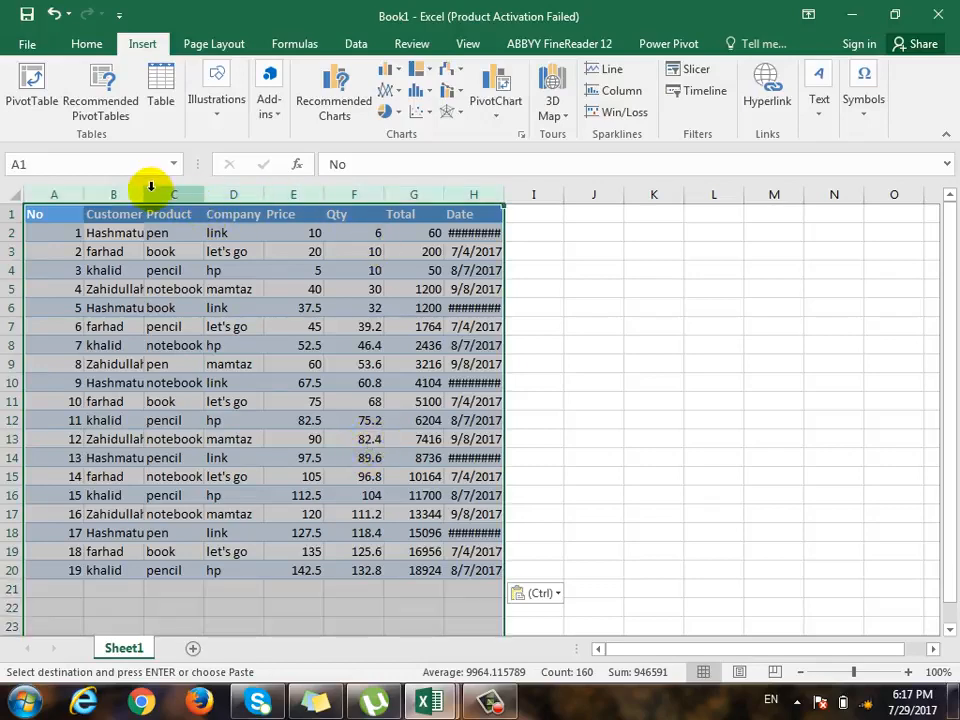
double_click(144, 191)
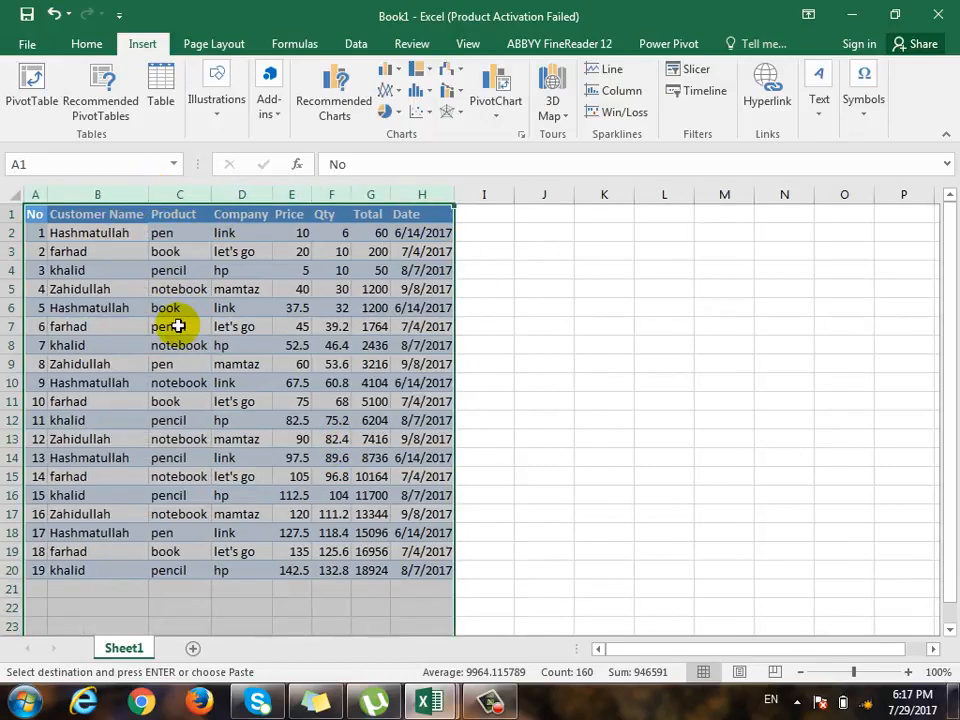
- Examine the first record's fields and the products in the same customer's other records in rows 6, 10, 14 and 18
click(118, 239)
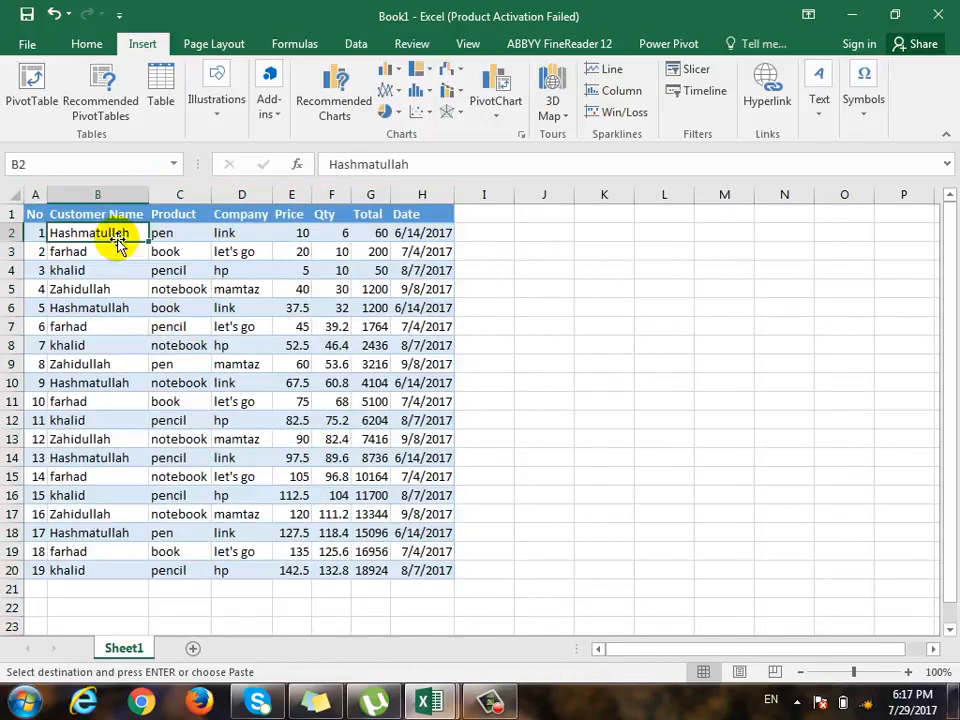
click(196, 232)
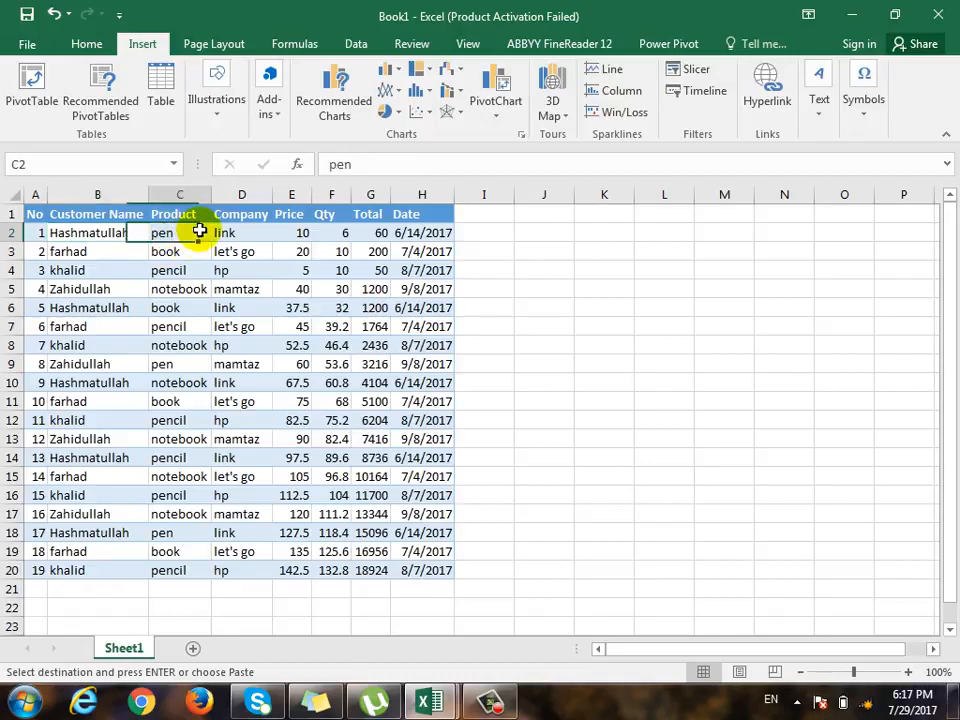
click(266, 234)
click(309, 232)
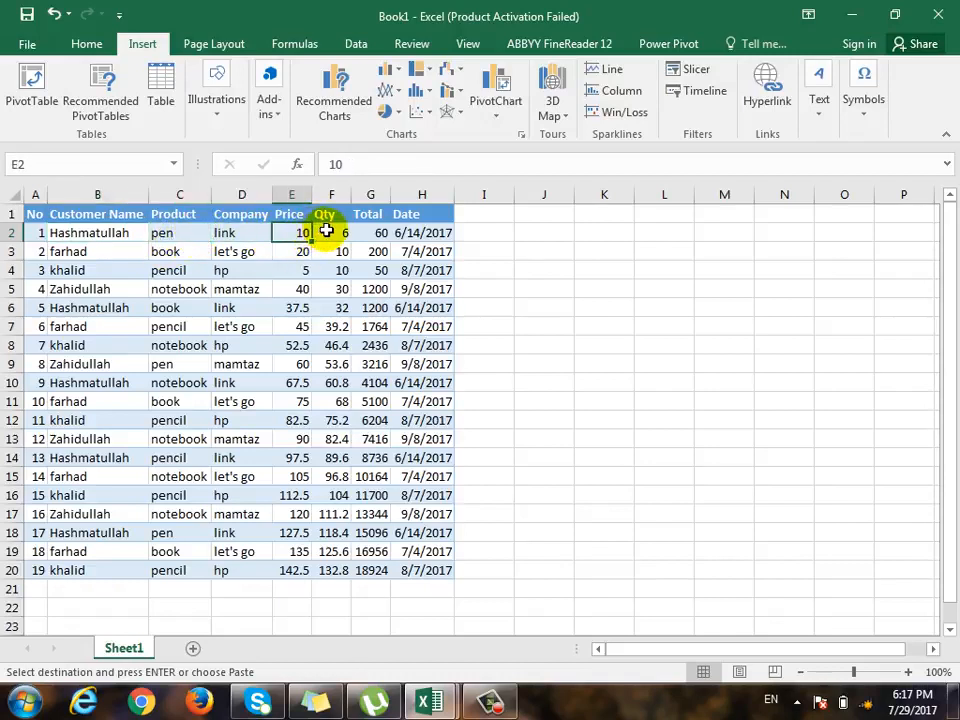
click(332, 230)
click(373, 232)
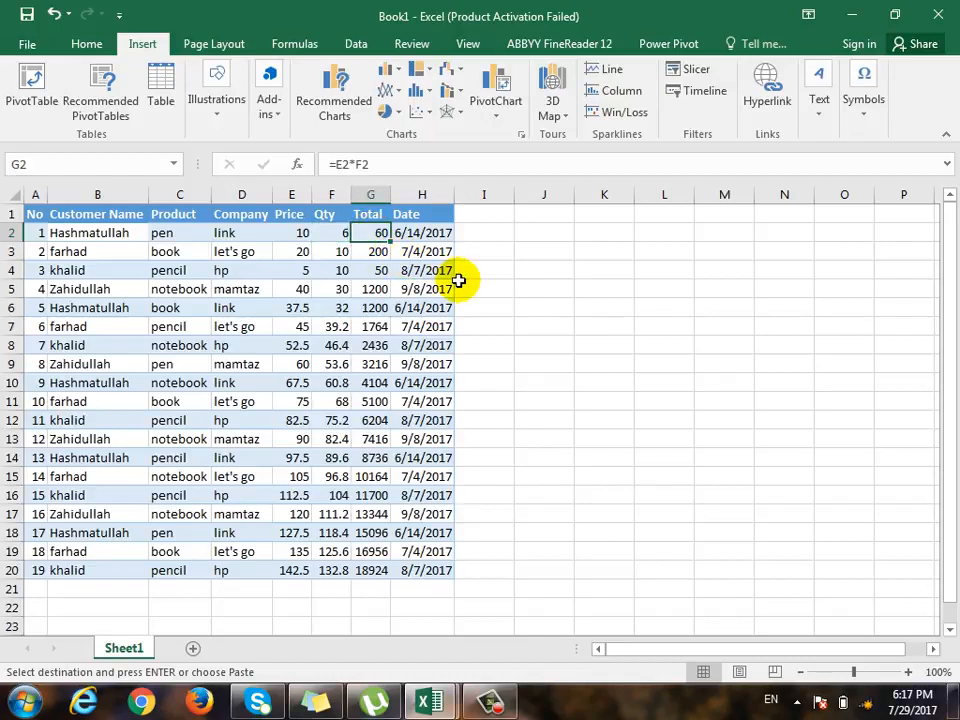
click(115, 308)
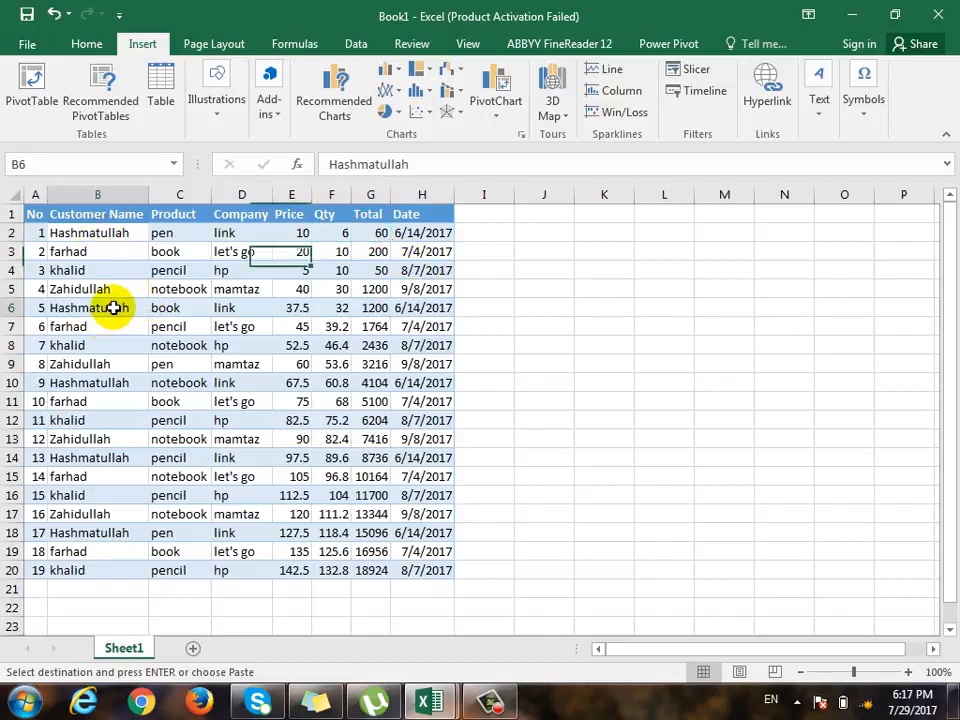
click(180, 308)
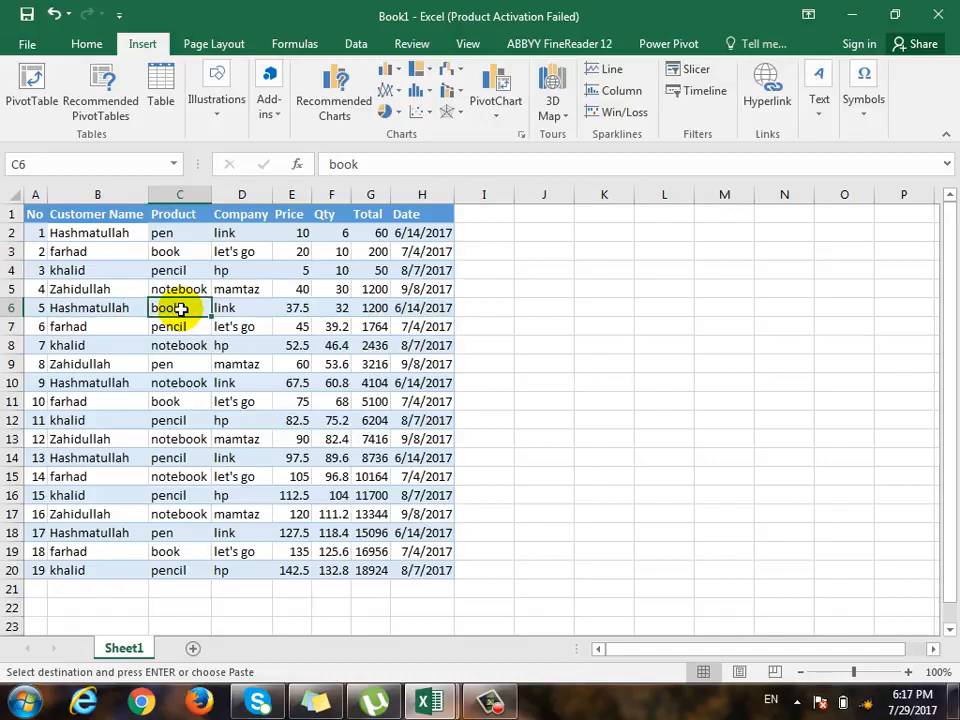
click(110, 383)
click(195, 385)
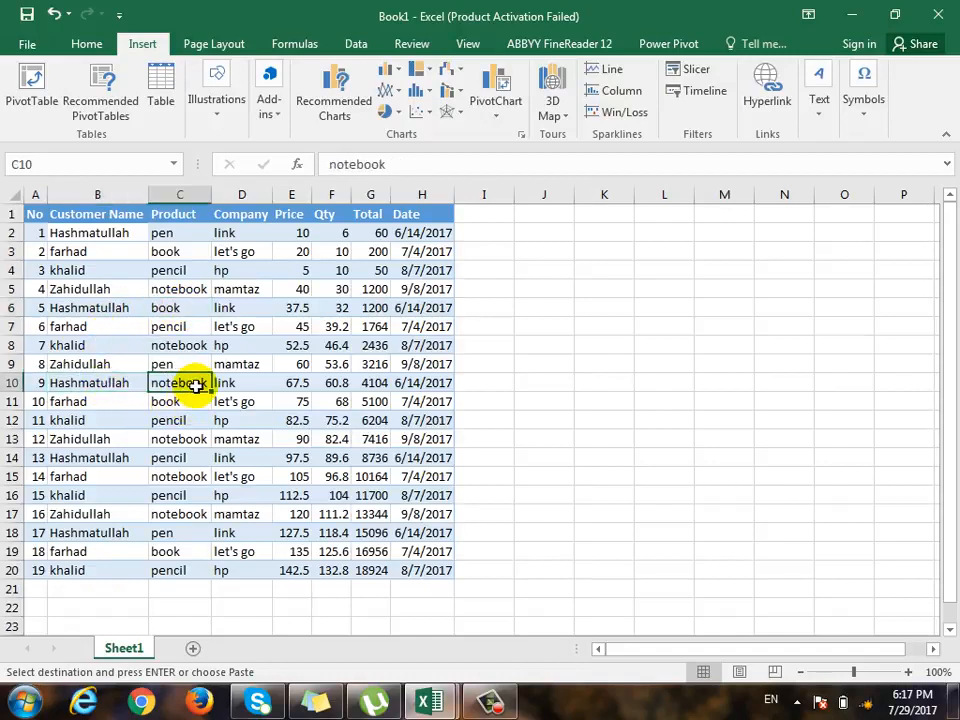
click(98, 457)
click(171, 457)
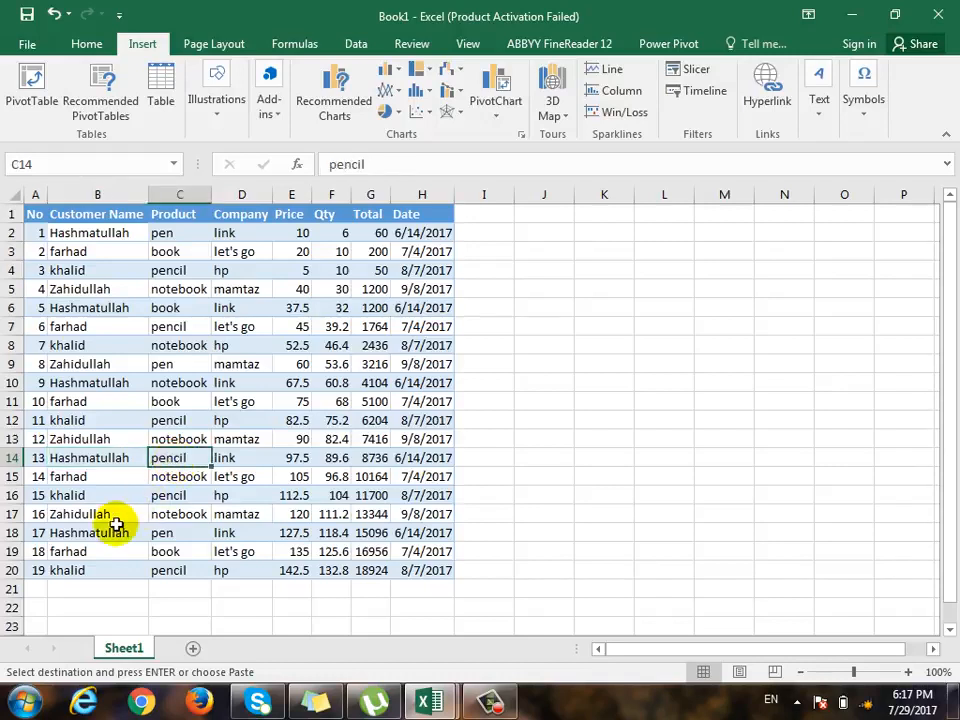
click(110, 534)
click(178, 534)
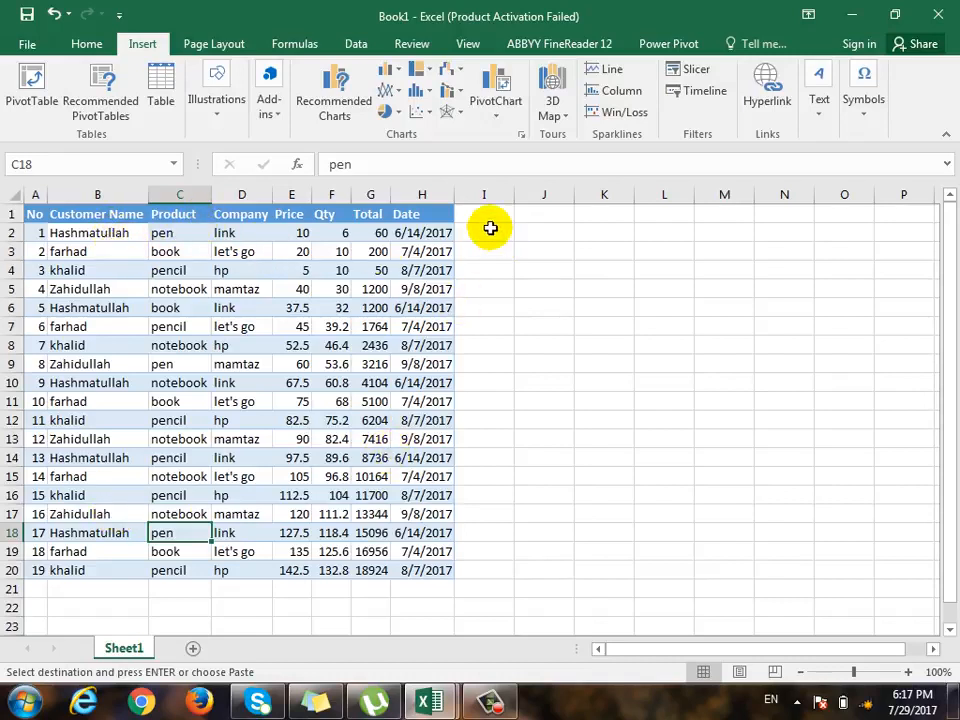
- Extend the table's header row with the columns Phone, Email and Address in cells I1 to K1
click(488, 230)
key(Up)
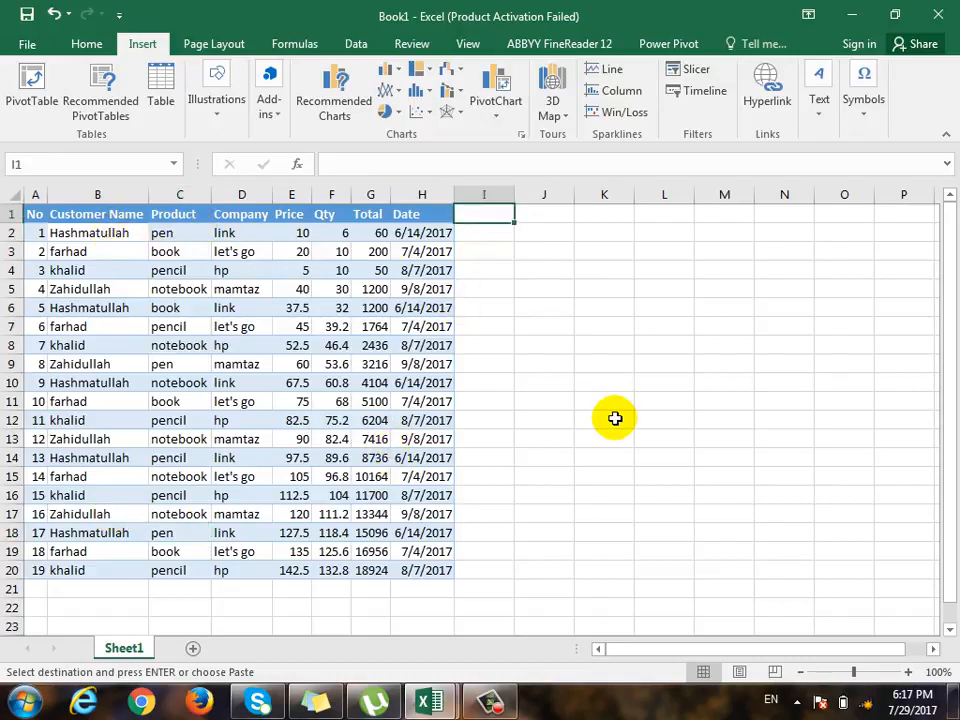
text(Phone)
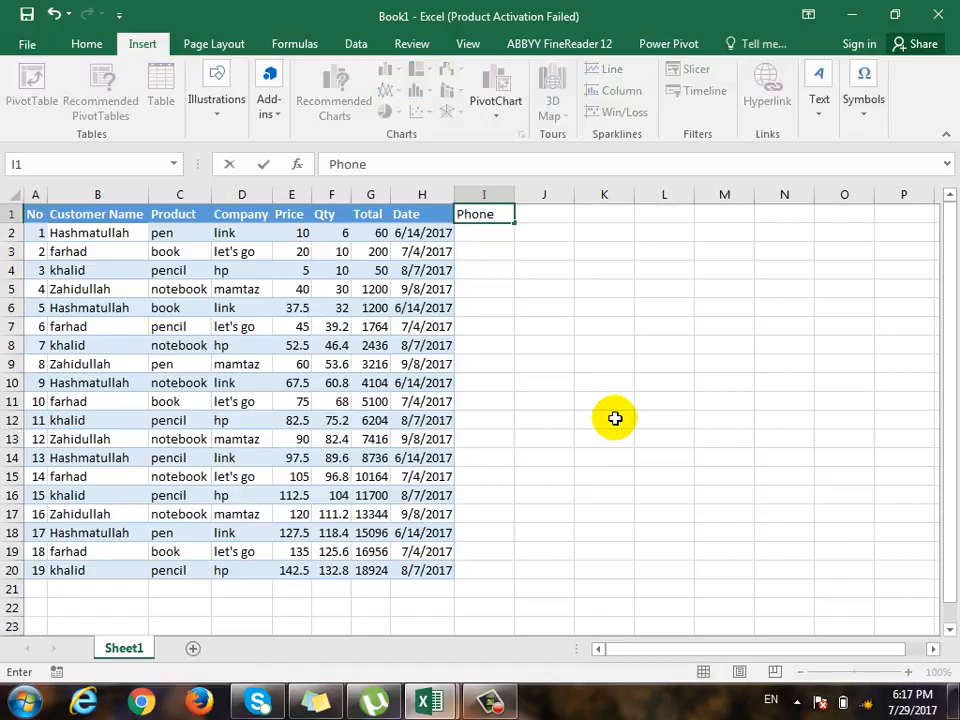
key(Tab)
text(Email)
key(Return)
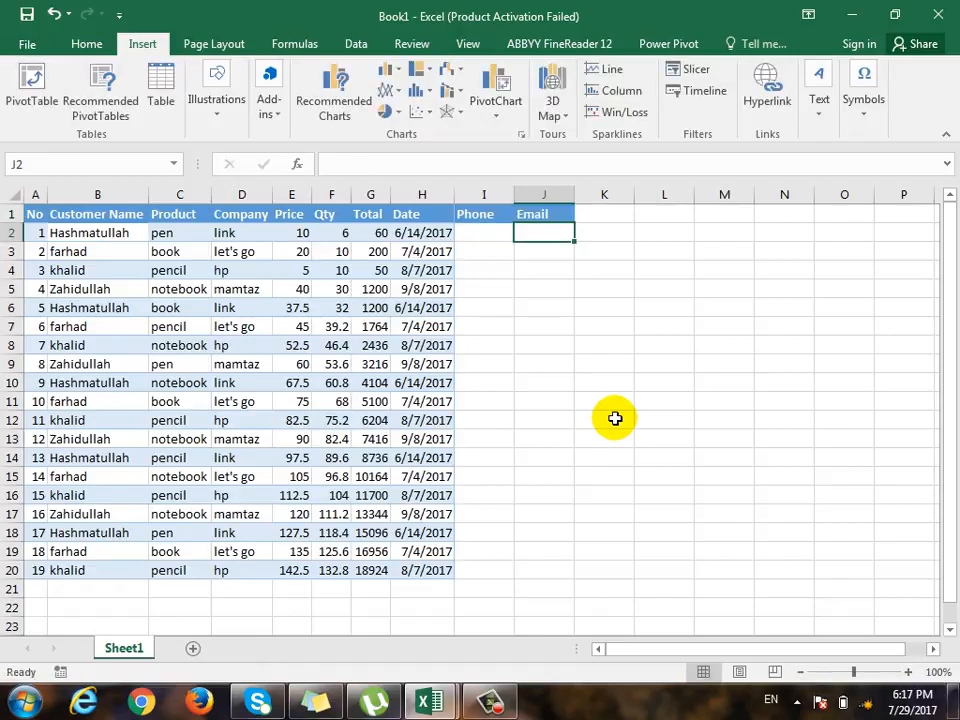
key(Up)
key(Right)
text(Add)
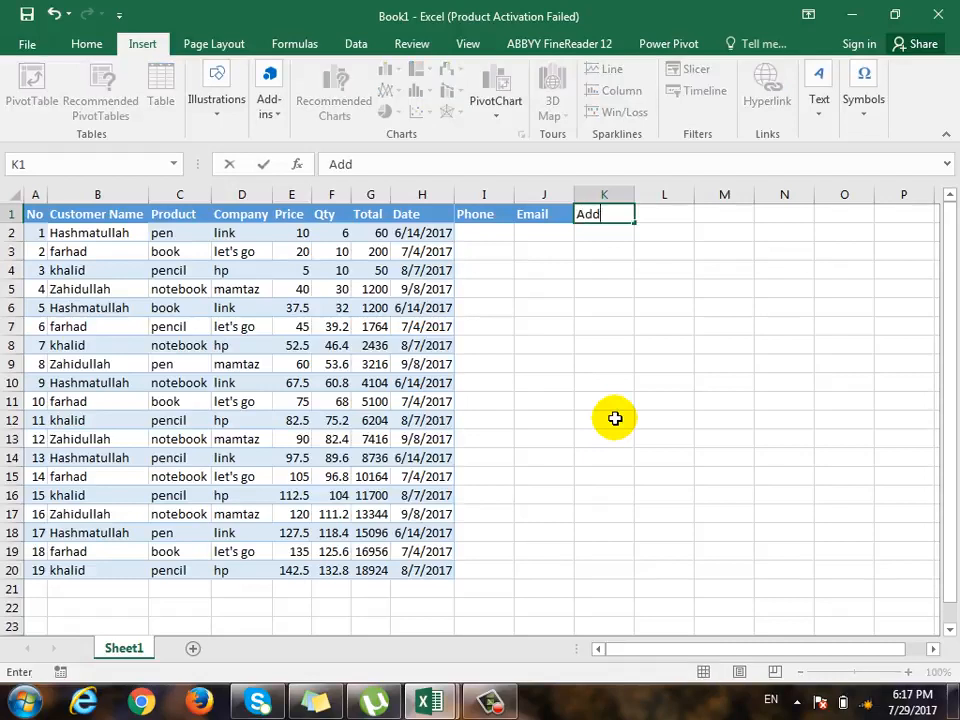
text(ress)
key(Return)
key(Up)
key(Right)
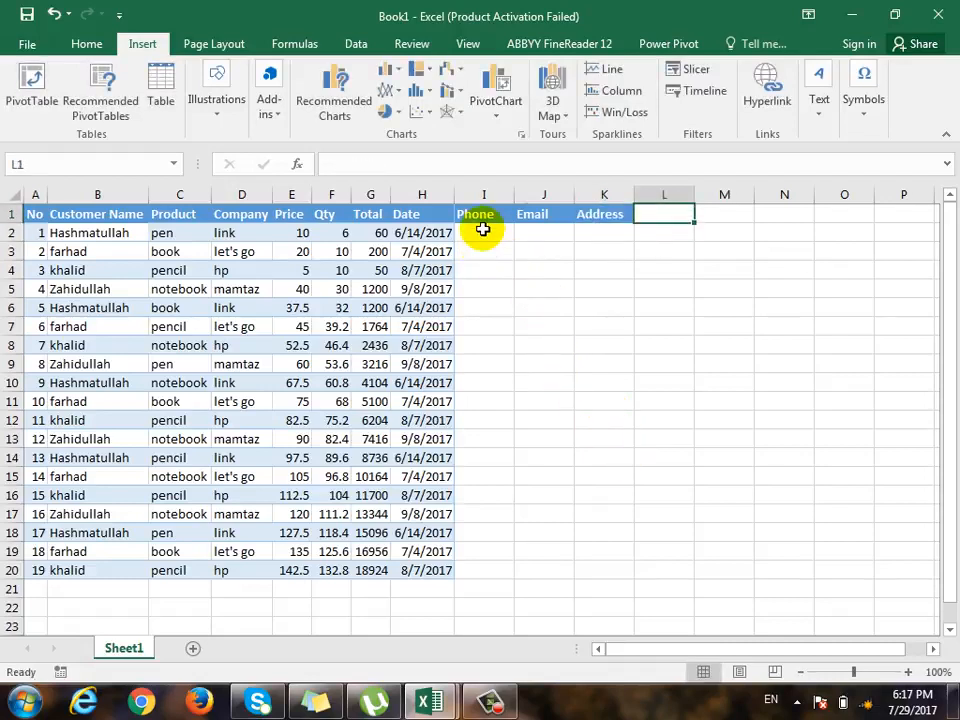
- Fill in the first record's phone, email and address with short placeholder numbers in cells I2 to K2
click(484, 232)
text(555)
key(Tab)
text(66)
key(Tab)
text(7)
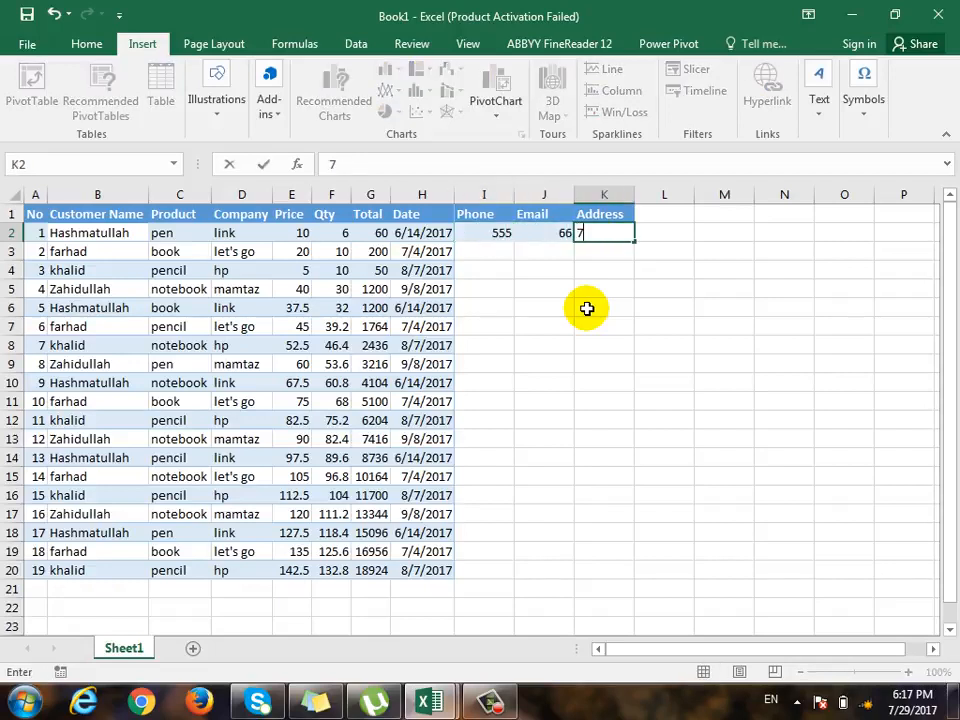
key(Tab)
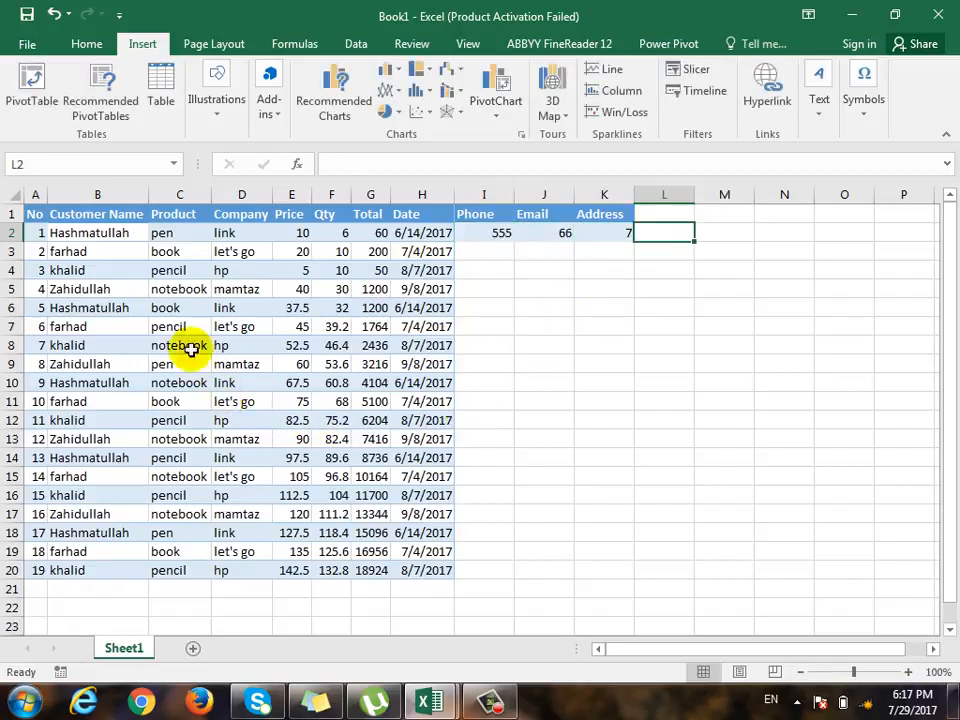
drag(492, 313, 588, 310)
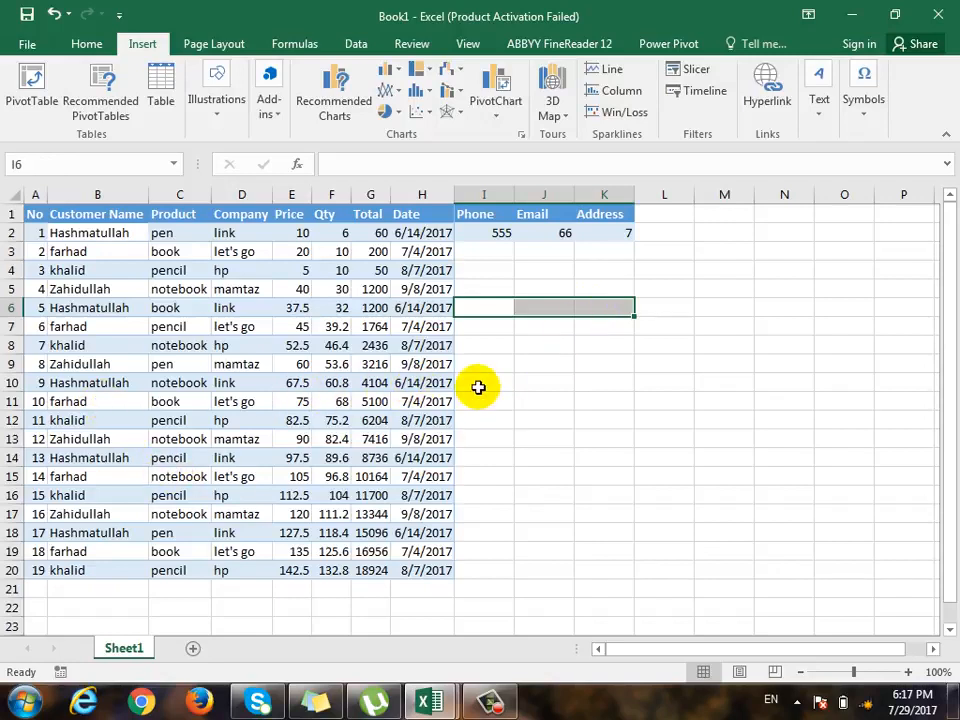
drag(478, 386, 609, 383)
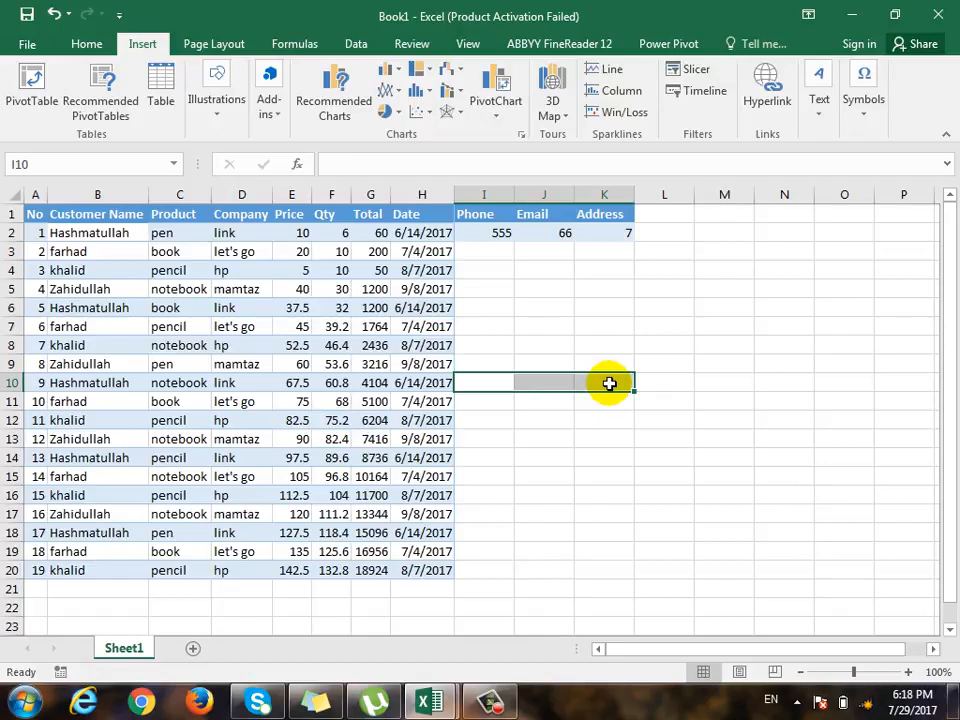
click(356, 44)
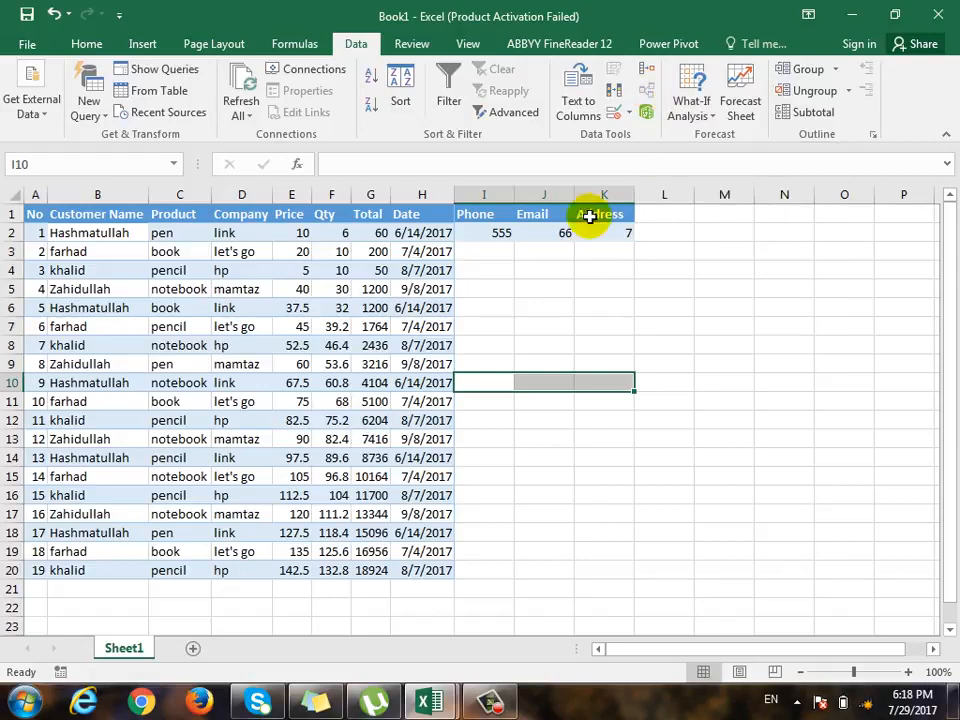
- Move the No and Customer Name columns from Sheet1 to columns A and B of a new sheet
click(111, 195)
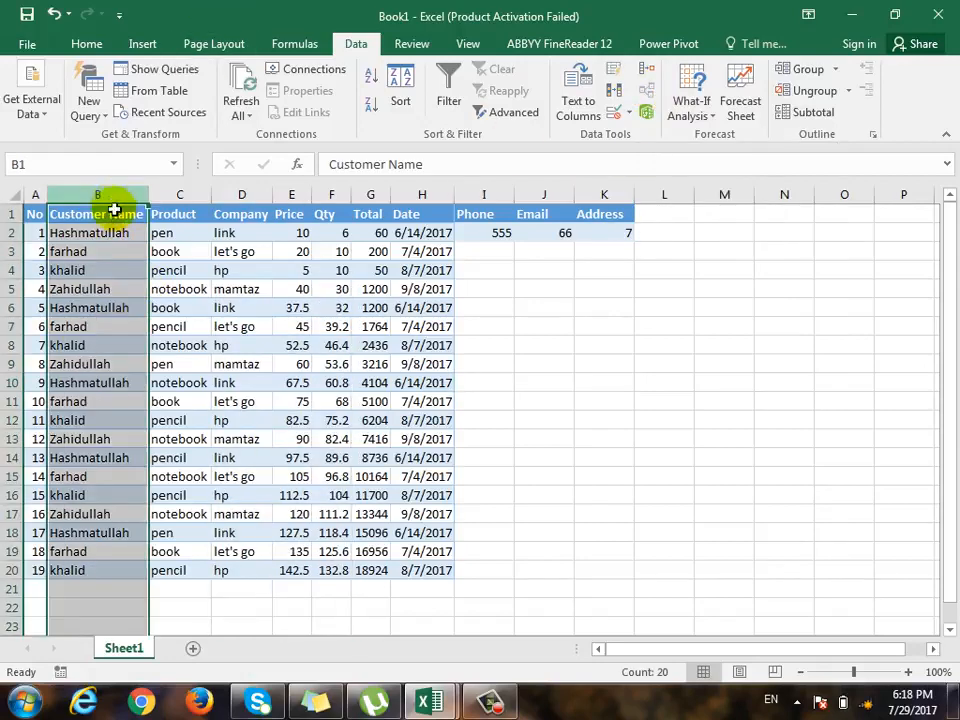
drag(96, 196, 24, 195)
key(ctrl+c)
click(193, 648)
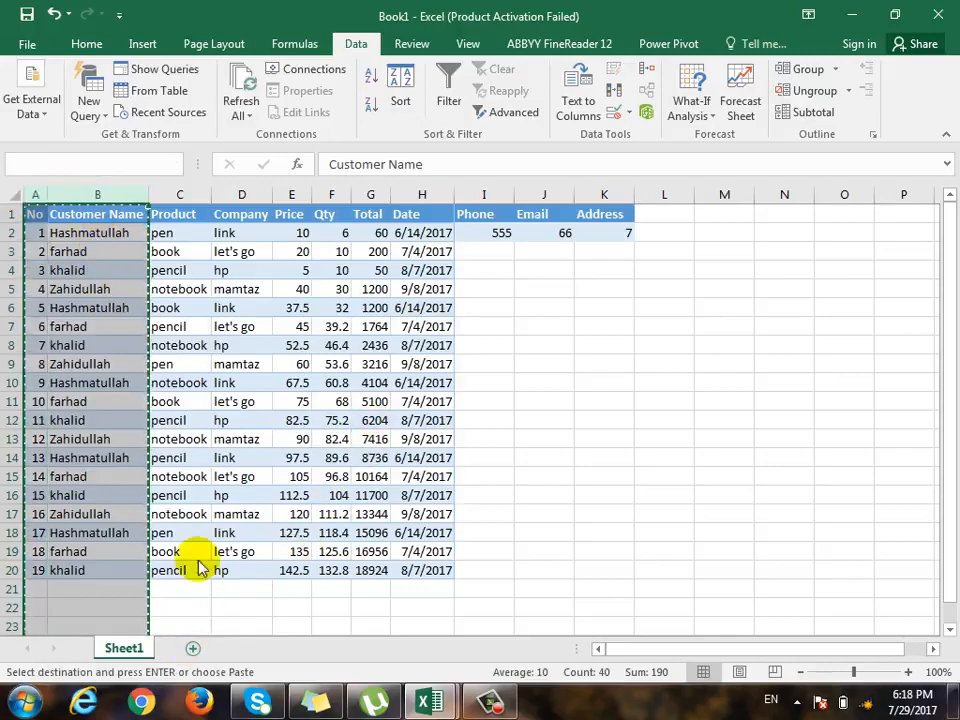
key(Return)
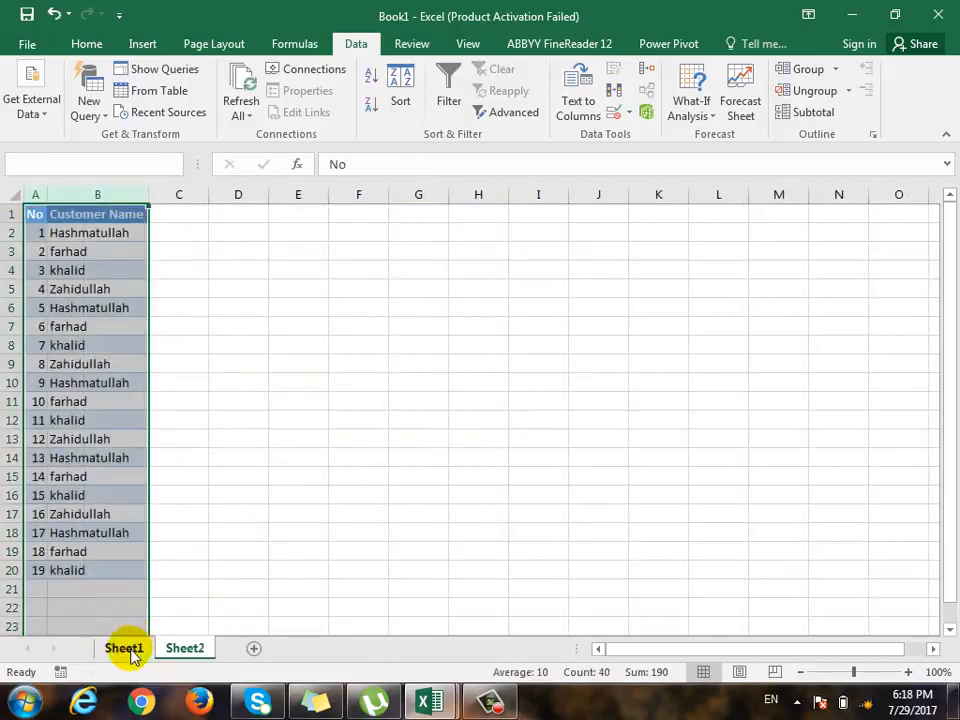
- Undo moving the No and Customer Name columns off Sheet1, along with the address entry in K2
click(128, 650)
drag(478, 194, 588, 195)
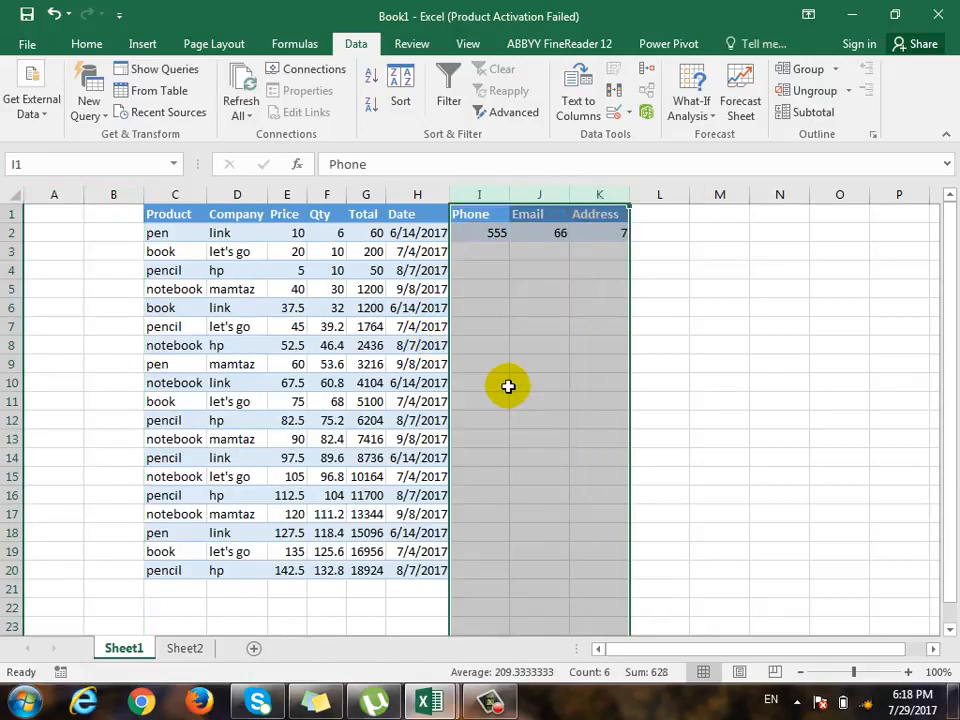
key(ctrl+z)
key(ctrl+z)
key(ctrl+z)
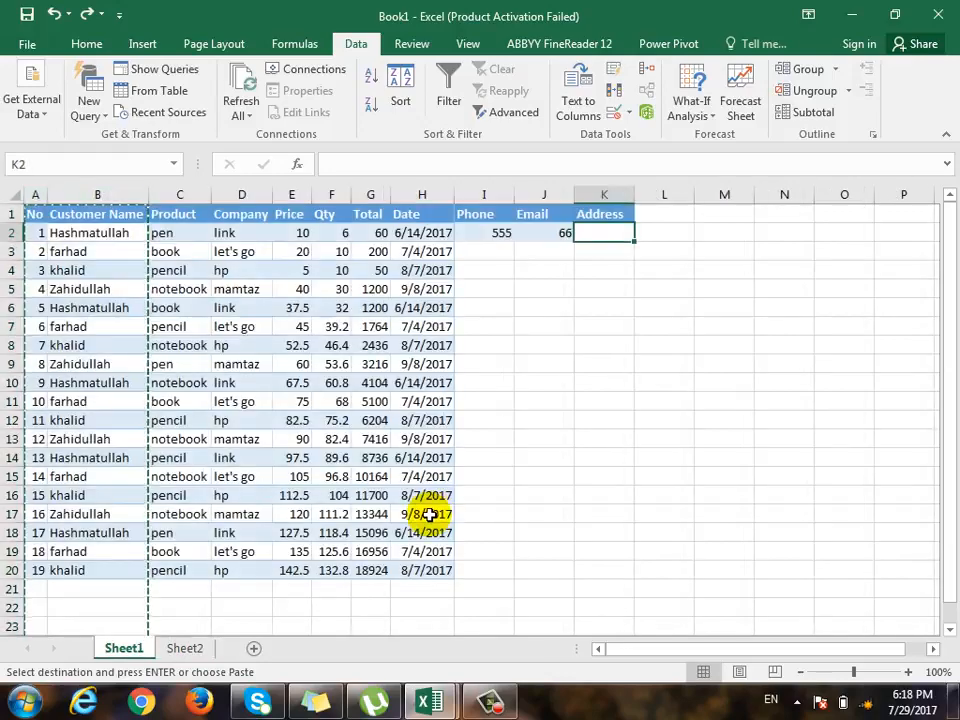
- Copy the No and Customer Name columns from Sheet1 to columns A and B of Sheet2
drag(38, 195, 116, 220)
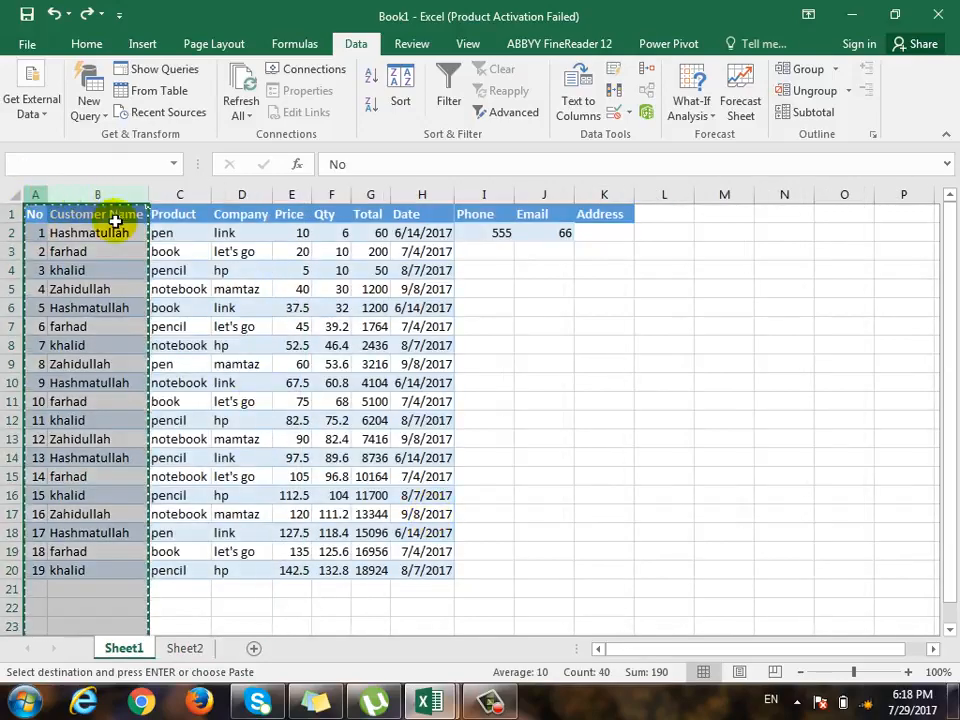
click(186, 648)
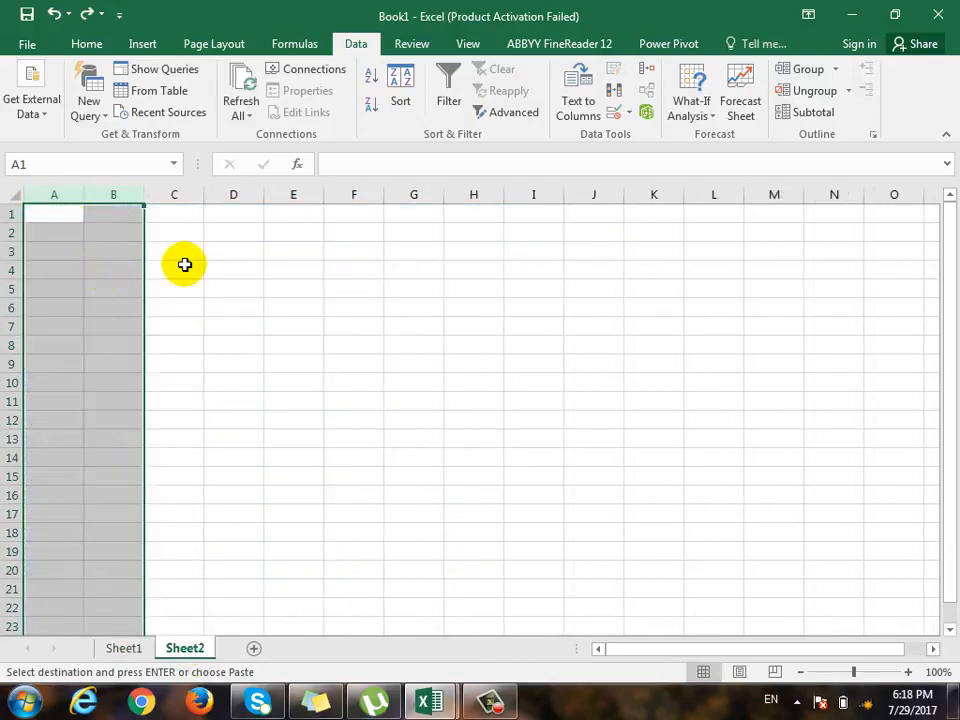
key(ctrl+v)
- Move the Phone, Email and Address columns from Sheet1 to columns C to E of Sheet2
click(124, 648)
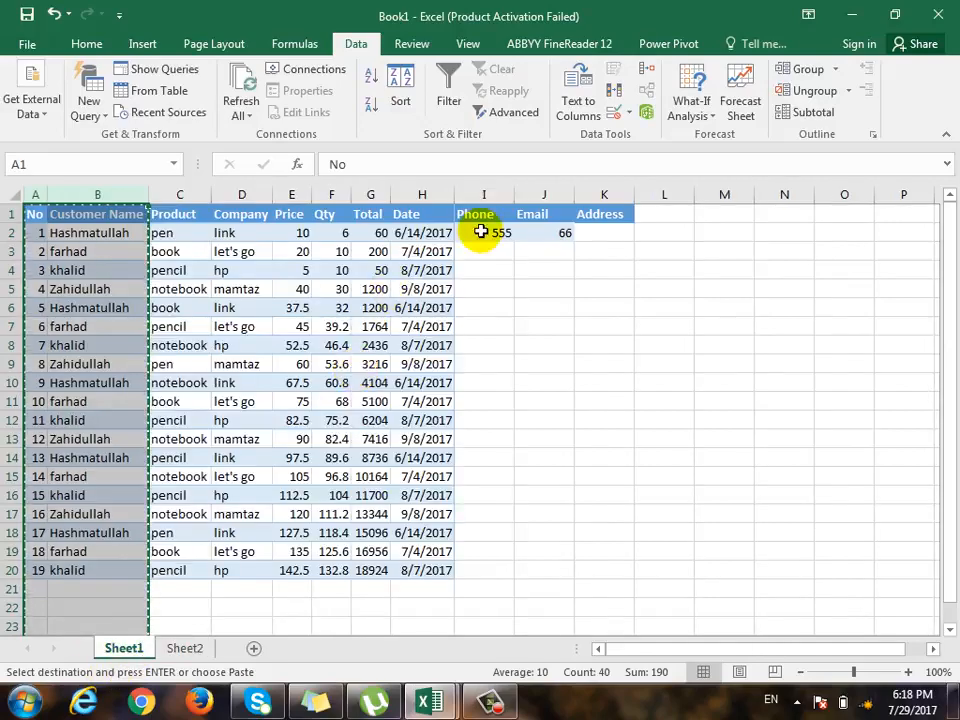
drag(483, 195, 617, 208)
key(ctrl+c)
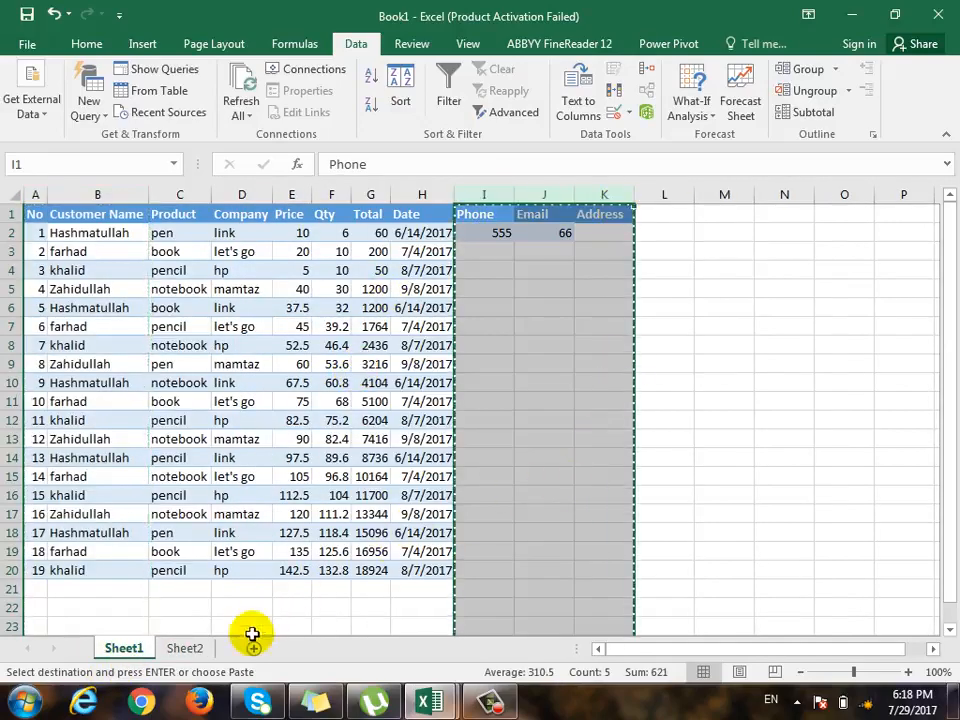
click(189, 647)
drag(182, 194, 328, 213)
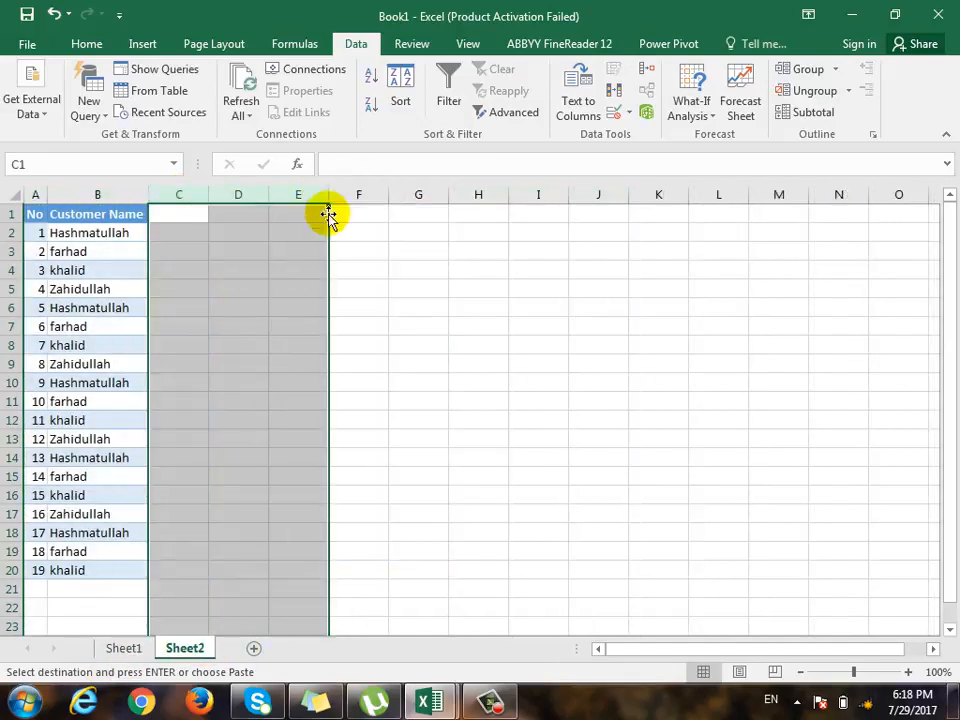
key(Return)
click(413, 361)
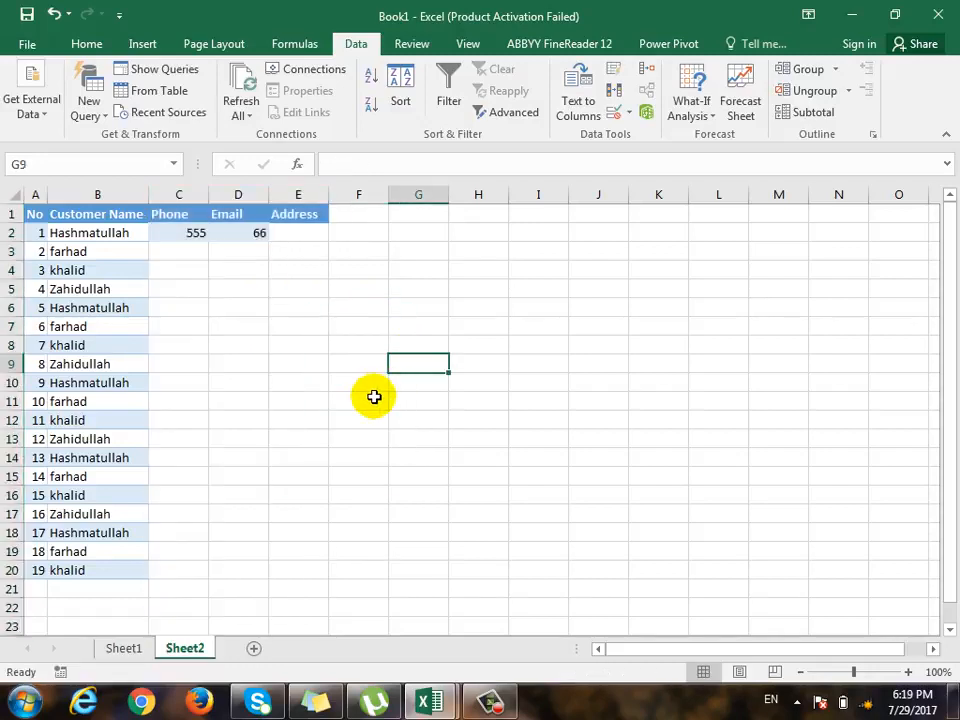
- Review the first customer's name, phone, email and address cells in row 2 of Sheet2
click(131, 233)
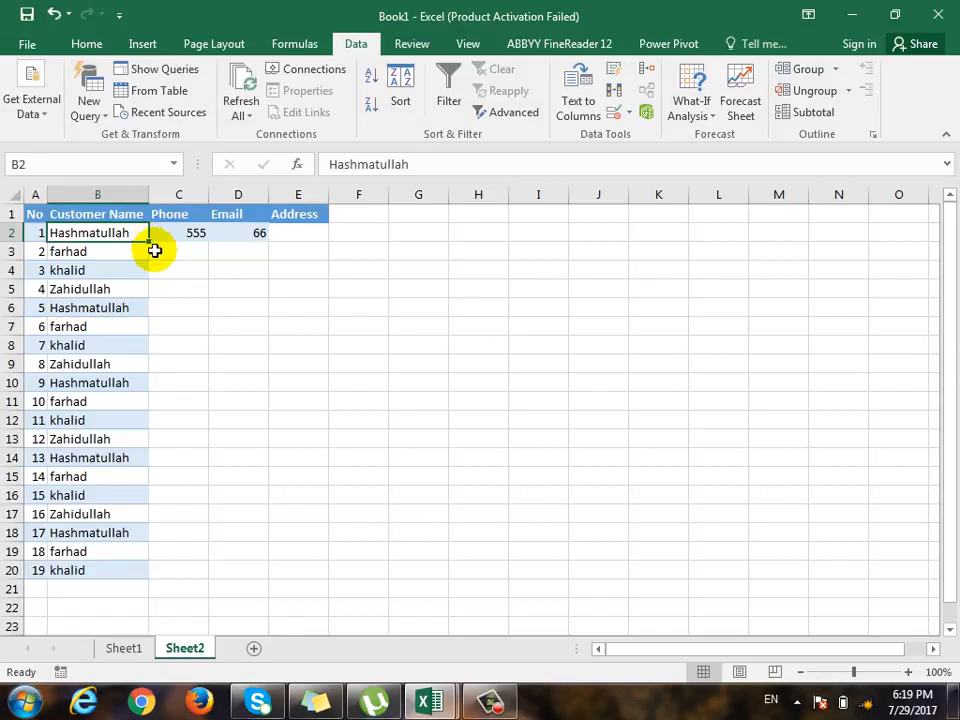
click(182, 234)
click(258, 236)
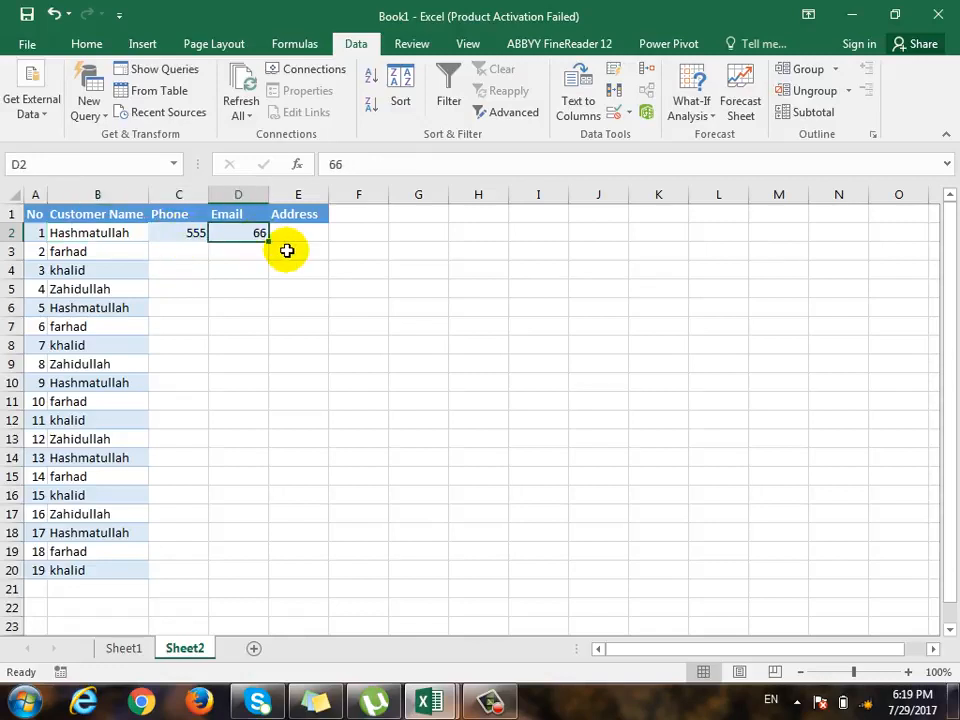
click(310, 233)
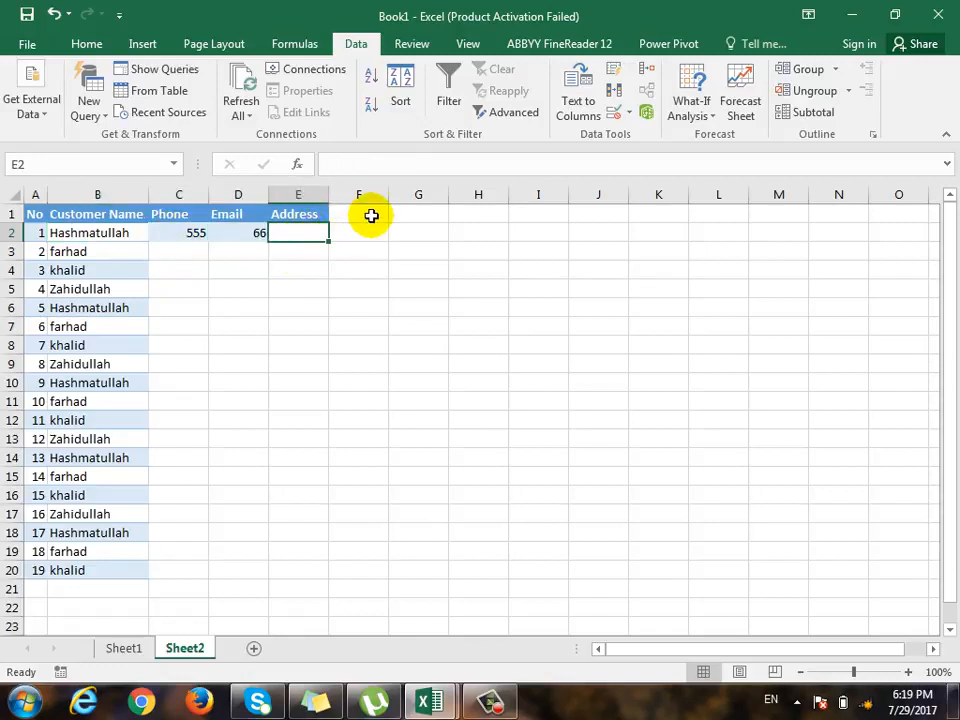
click(364, 215)
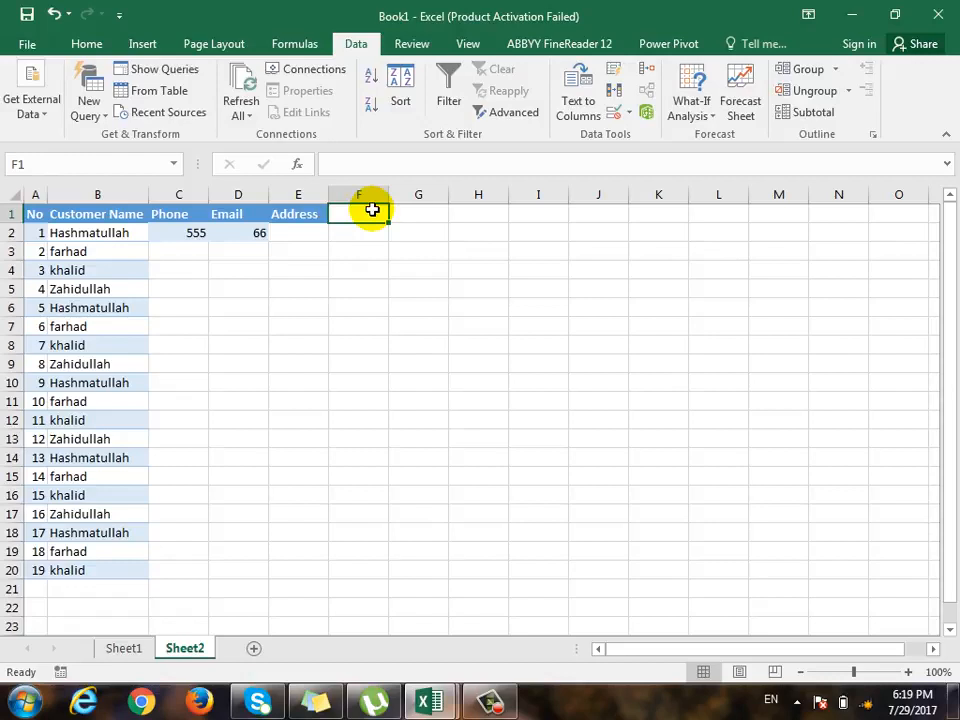
- Delete the repeated customer records in rows 6 to 20 of Sheet2
drag(8, 308, 11, 572)
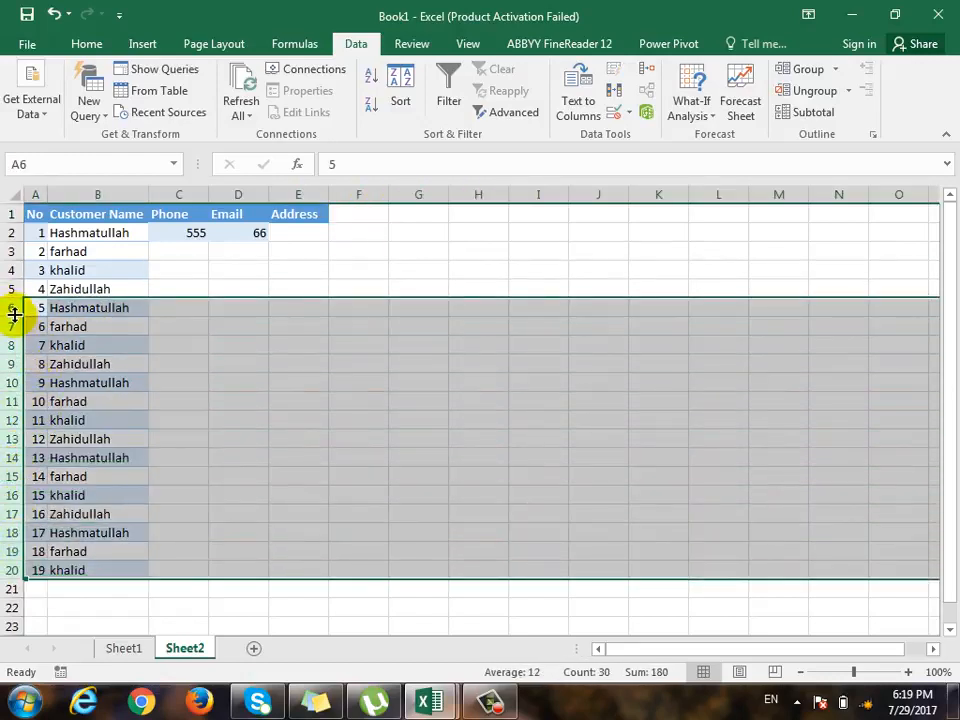
right_click(11, 308)
click(64, 463)
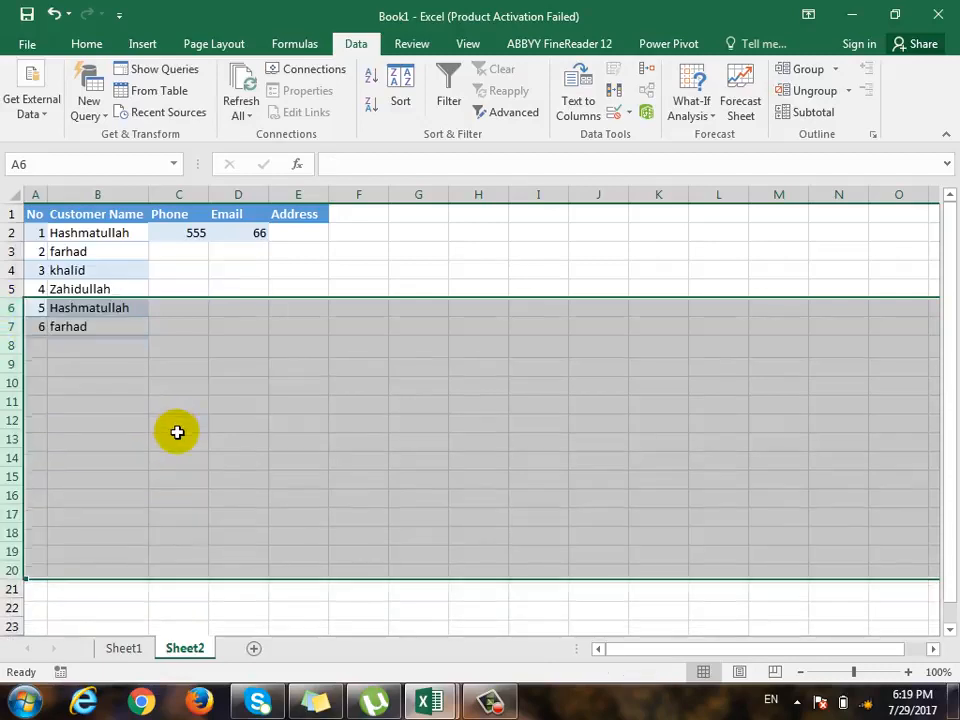
click(179, 431)
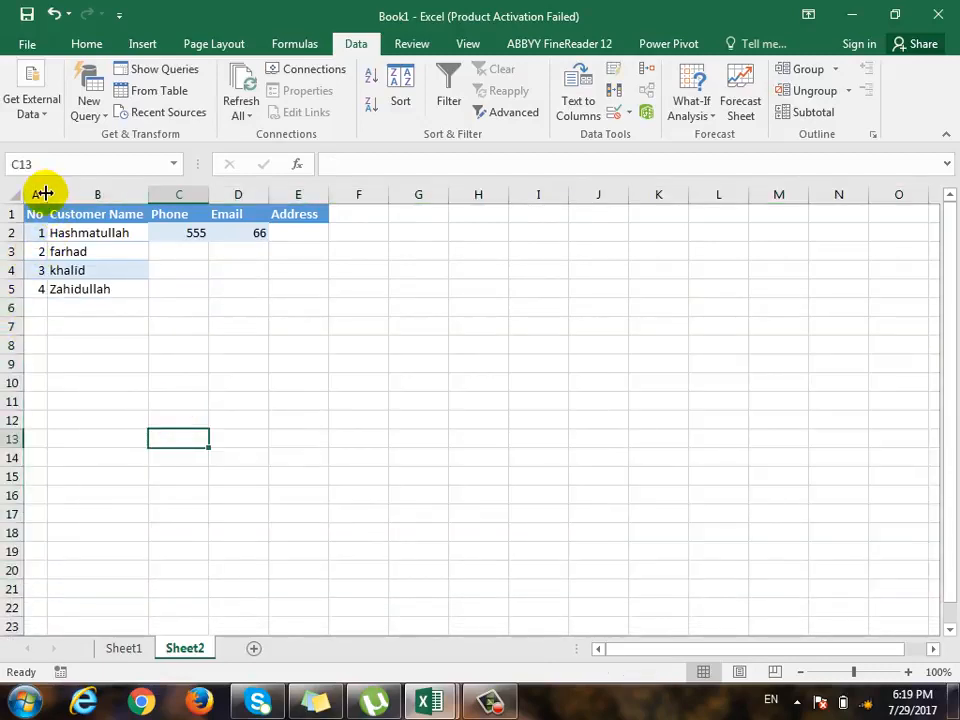
- Widen column A of Sheet2 slightly and change its header in A1 to ID
drag(45, 193, 67, 195)
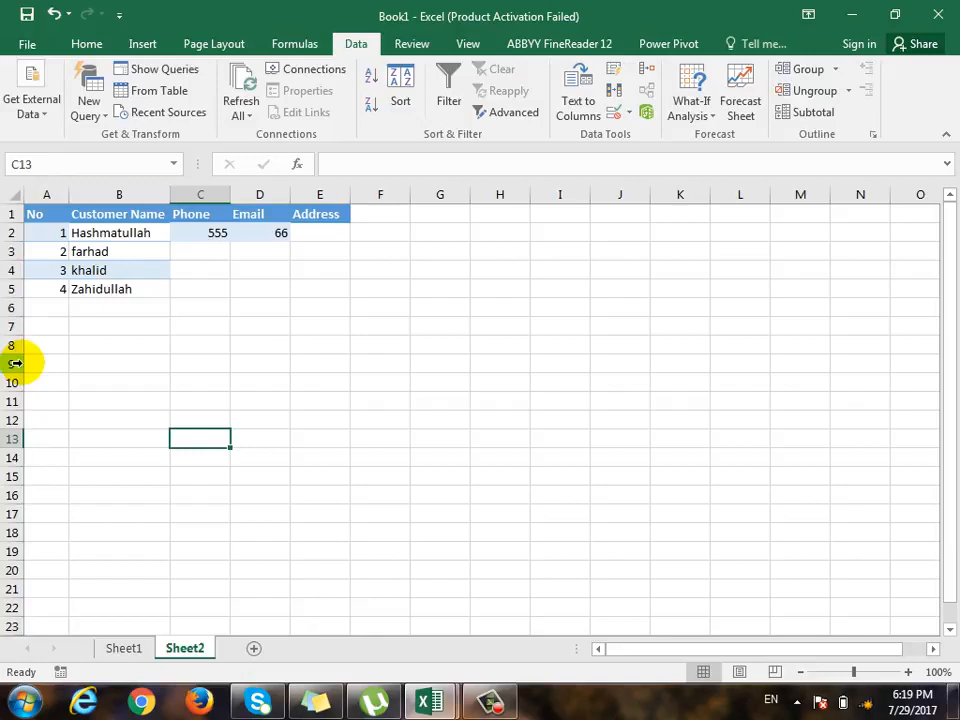
click(48, 196)
click(50, 217)
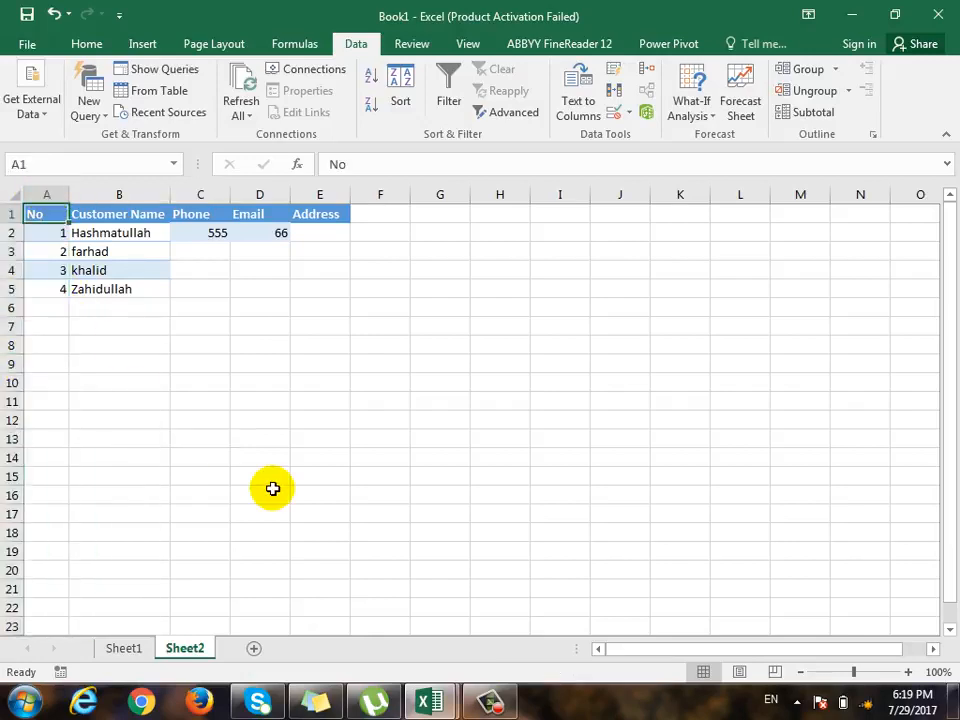
text(ID)
key(Return)
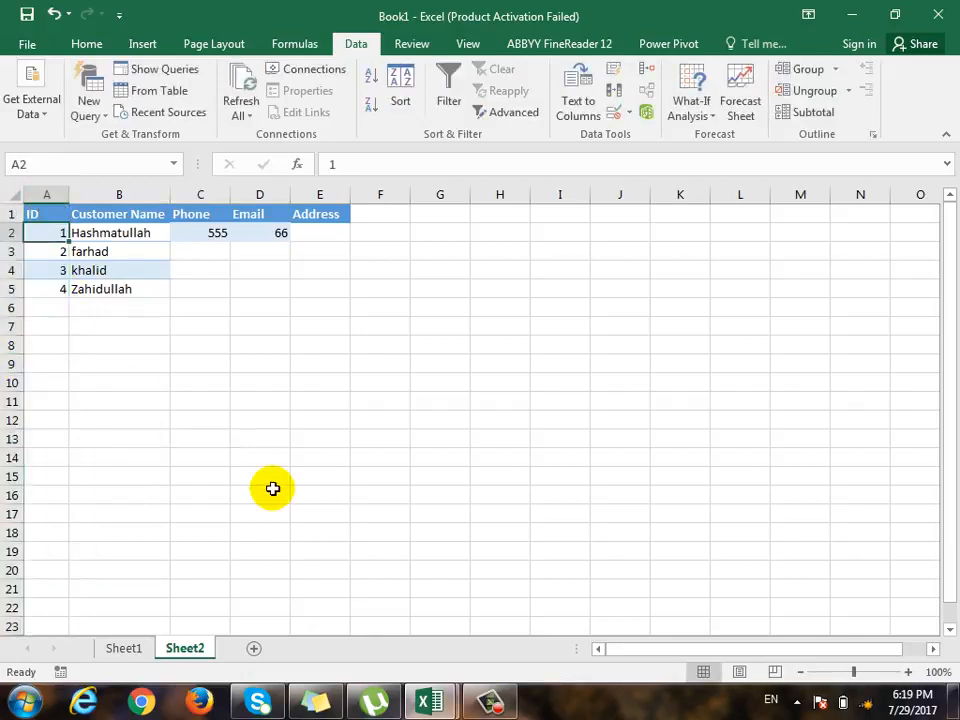
- Compare the first customer's ID and record in row 2 of Sheet2 with the sales records in Sheet1
click(51, 209)
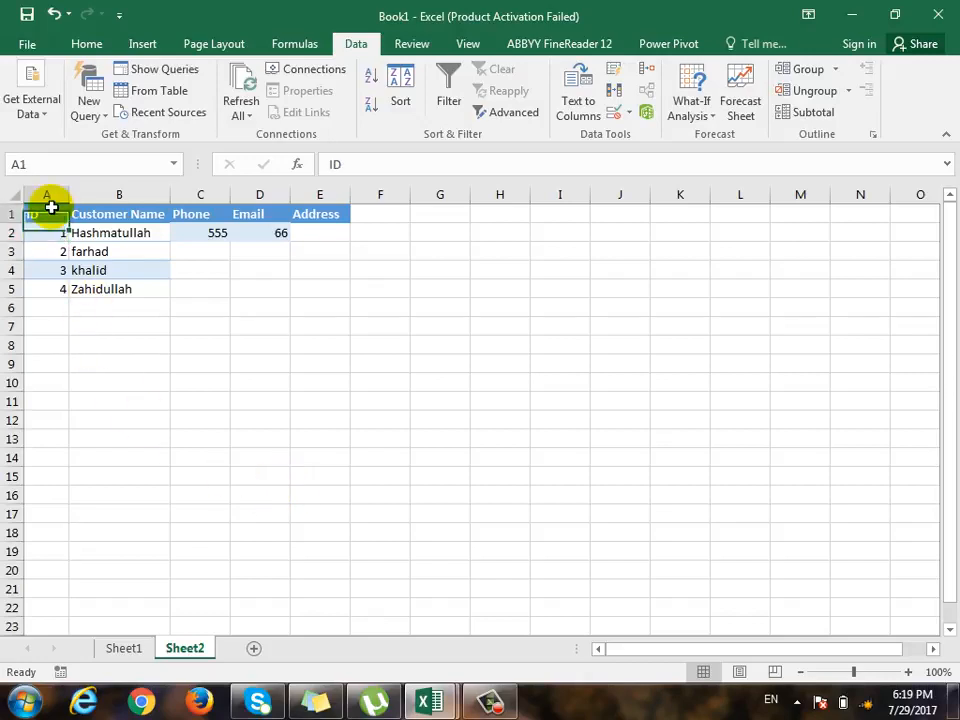
click(50, 233)
click(128, 646)
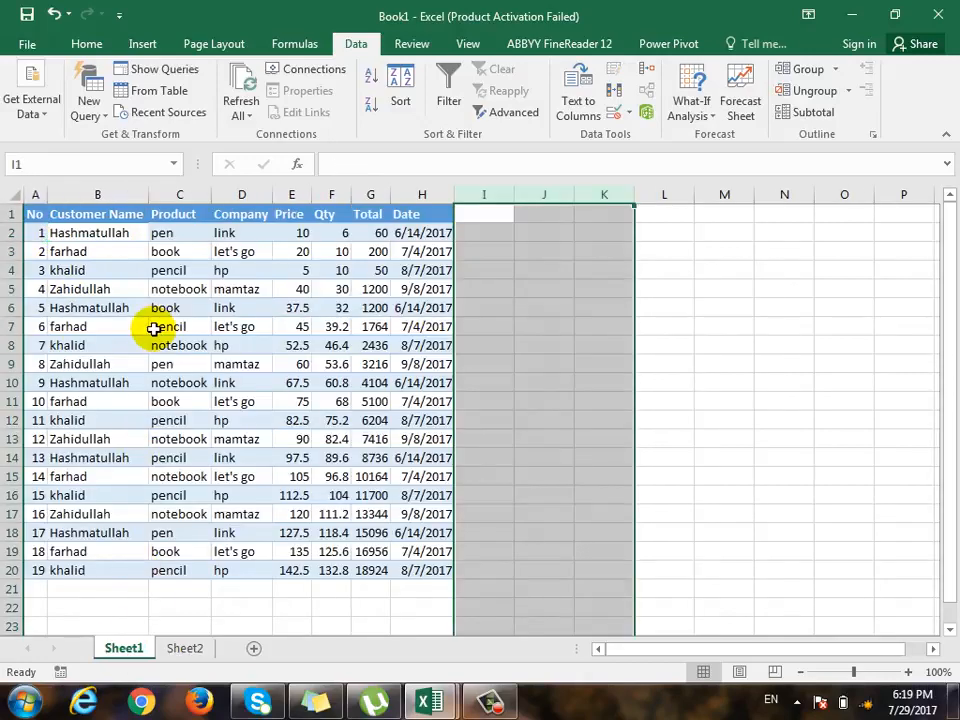
click(170, 648)
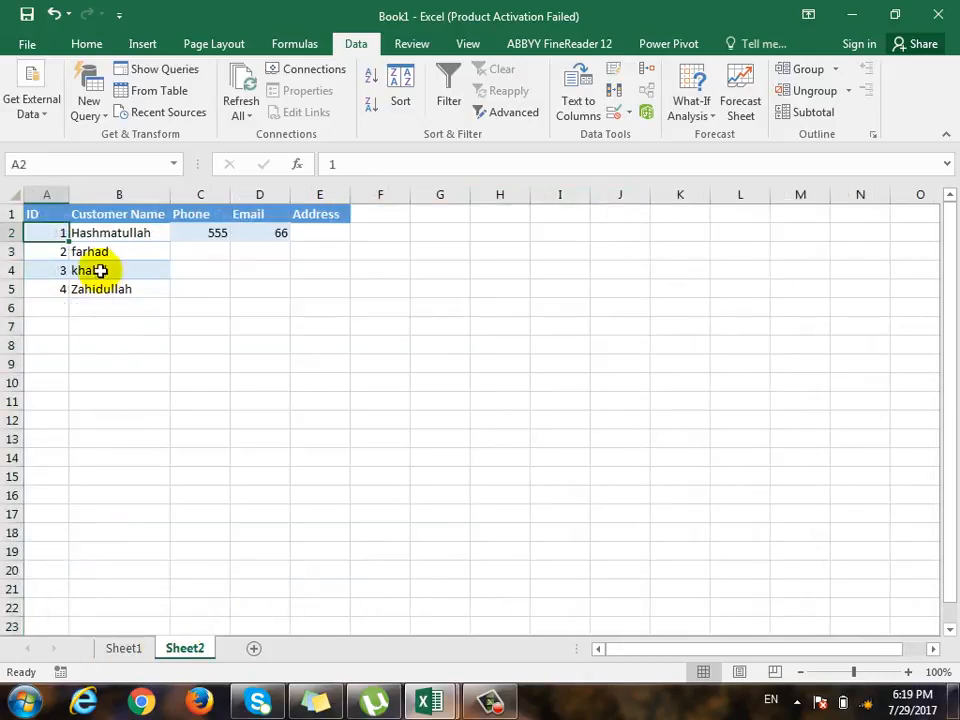
click(10, 232)
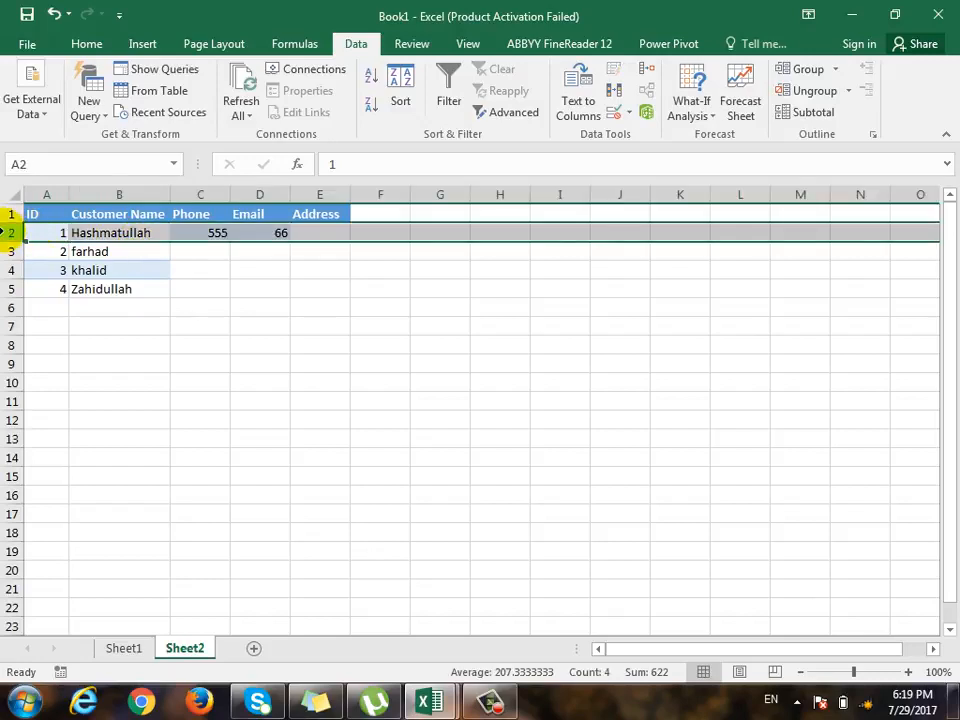
- Change the No header in cell A1 of Sheet1 to ID
click(120, 648)
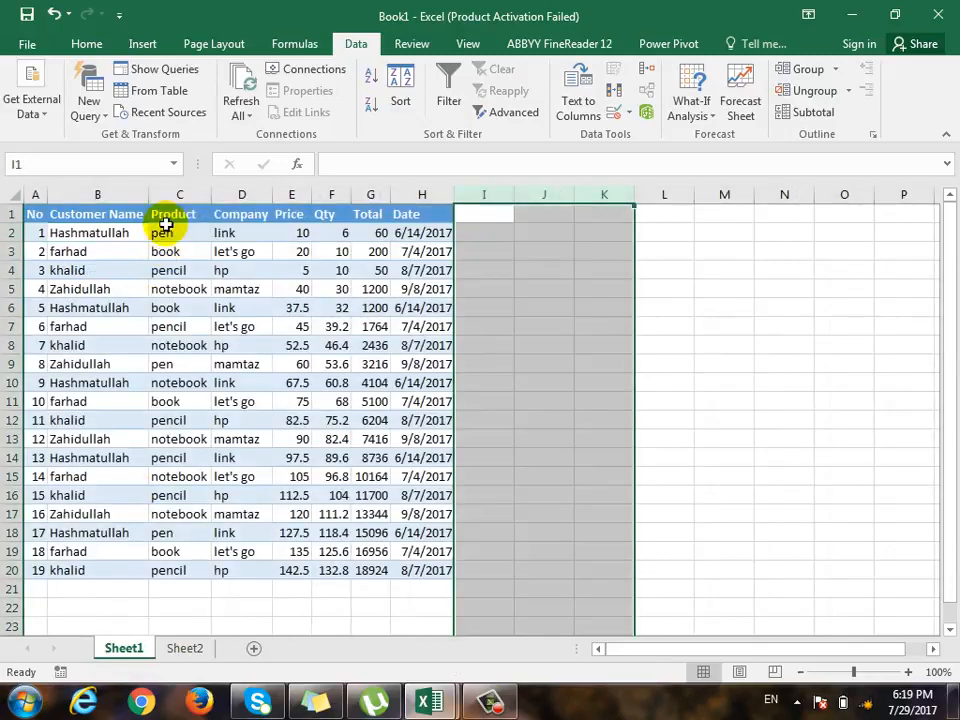
click(40, 231)
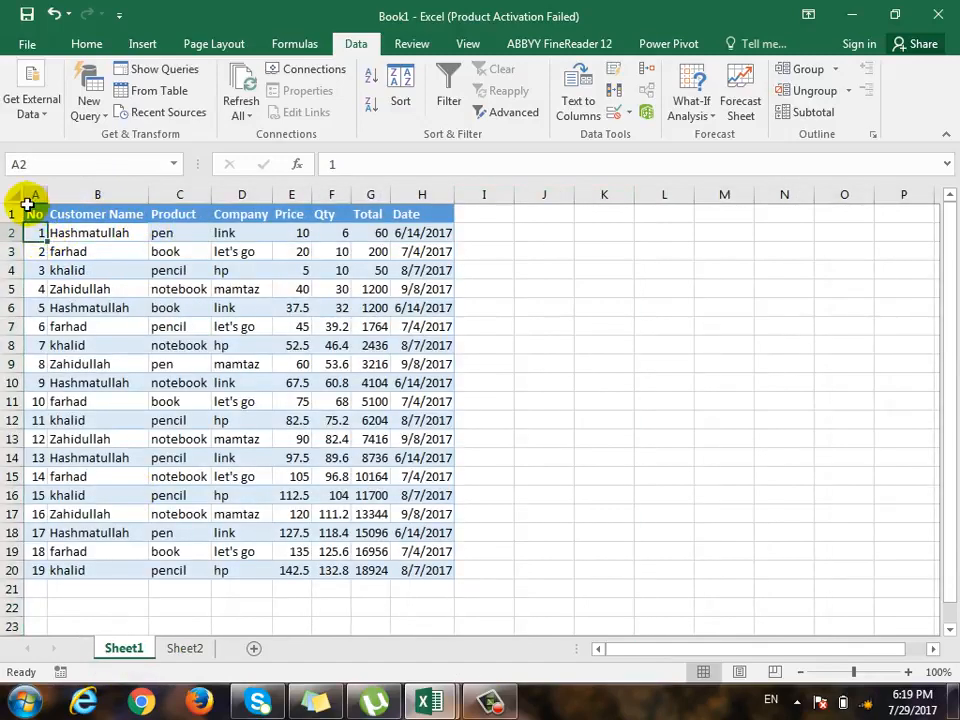
click(36, 213)
text(ID)
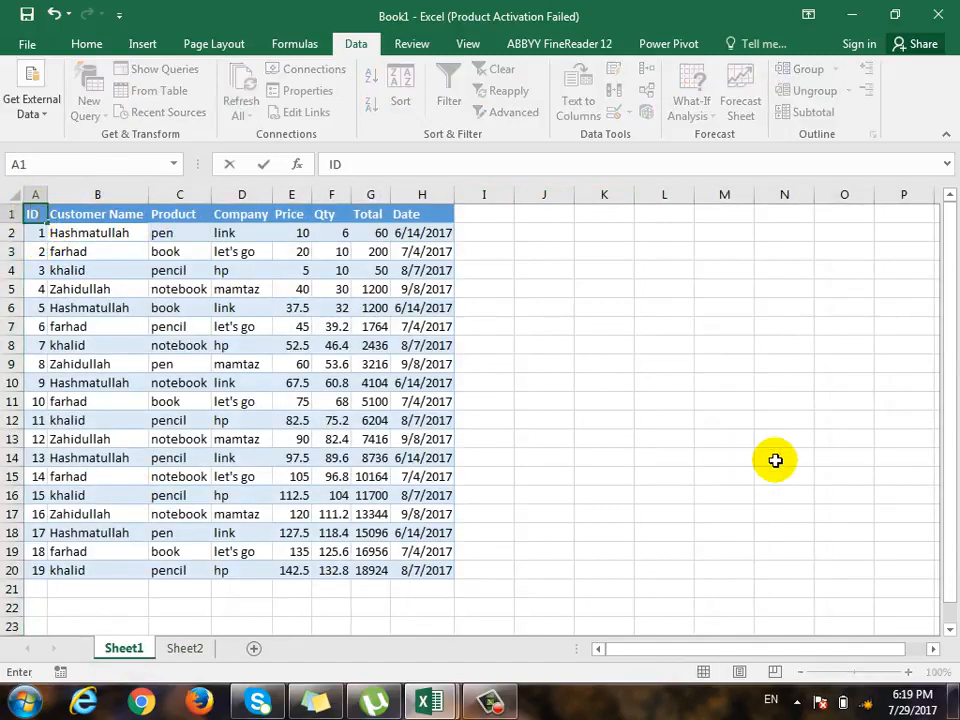
key(Return)
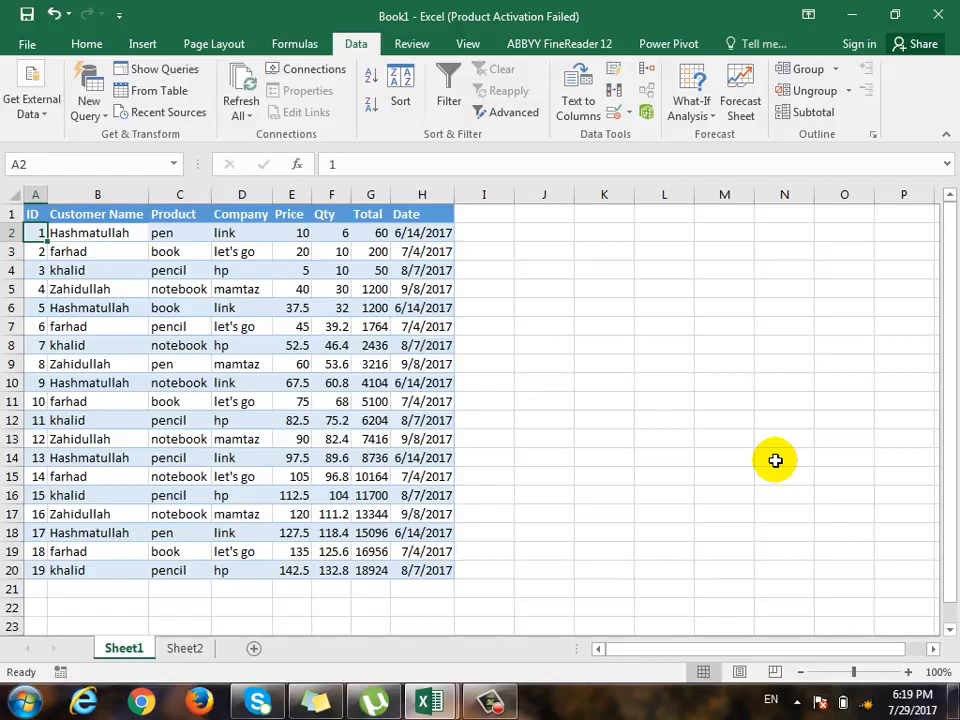
- Set the ID of the first customer's repeat records on Sheet1 to 1 in cells A6, A10, A14 and A18
key(Down)
key(Down)
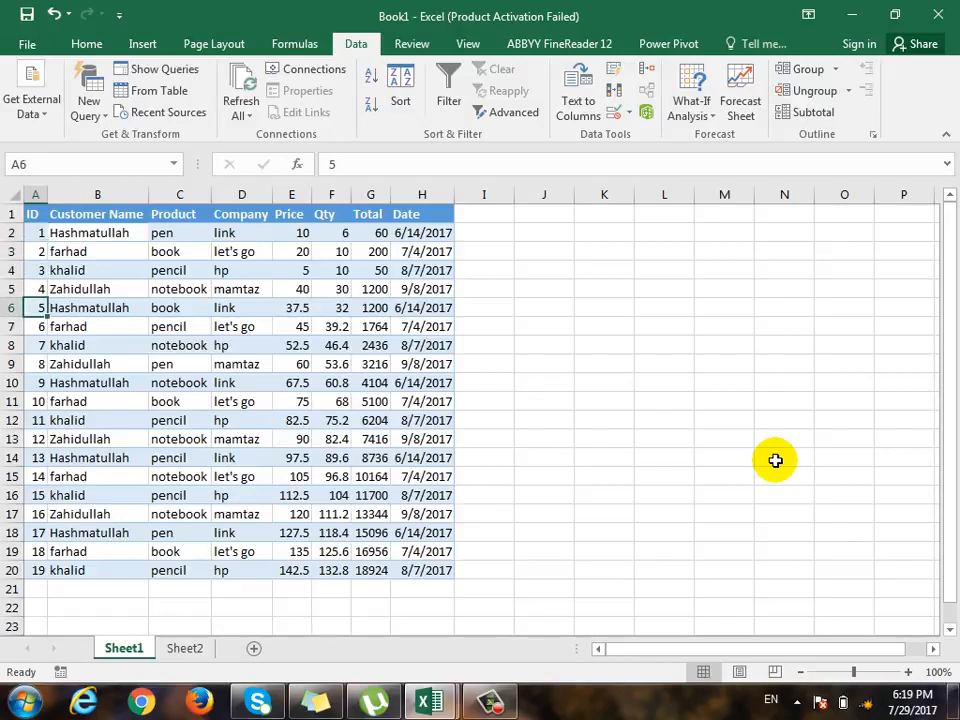
text(1)
key(Return)
key(Down)
key(Down)
key(Down)
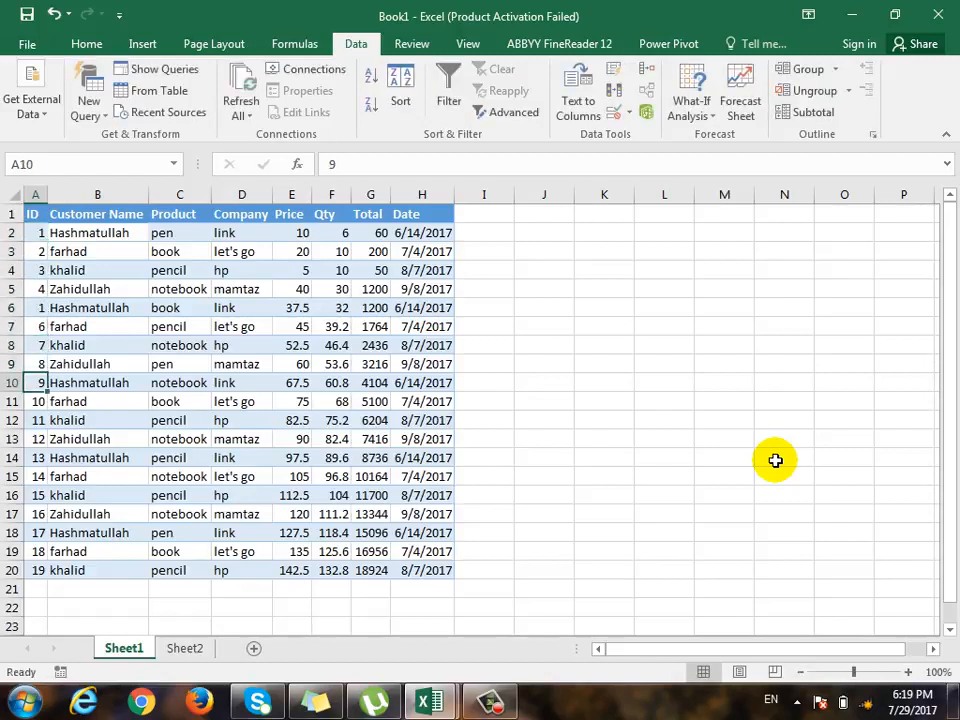
text(1)
key(Return)
key(Down)
key(Down)
key(Down)
text(1)
key(Return)
key(Down)
key(Down)
key(Down)
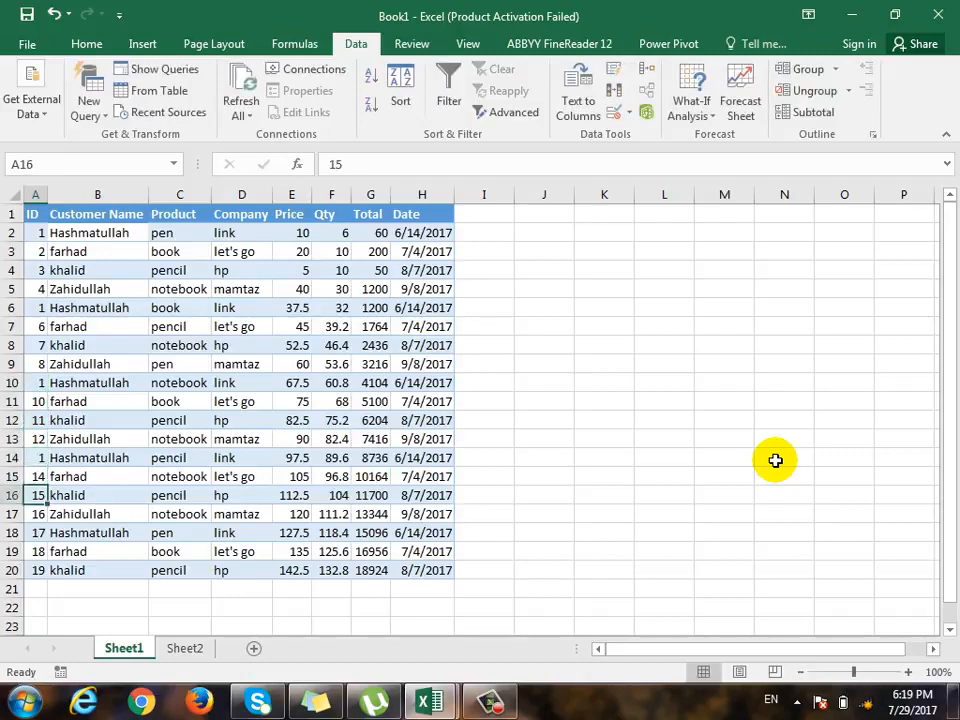
text(1)
- Set the ID of the second customer's repeat records to 2 in cells A7, A11, A15 and A19
key(Up)
key(Up)
key(Up)
key(Up)
key(Up)
key(Up)
key(Up)
key(Up)
key(Up)
key(Up)
key(Up)
key(Up)
key(Up)
key(Up)
key(Up)
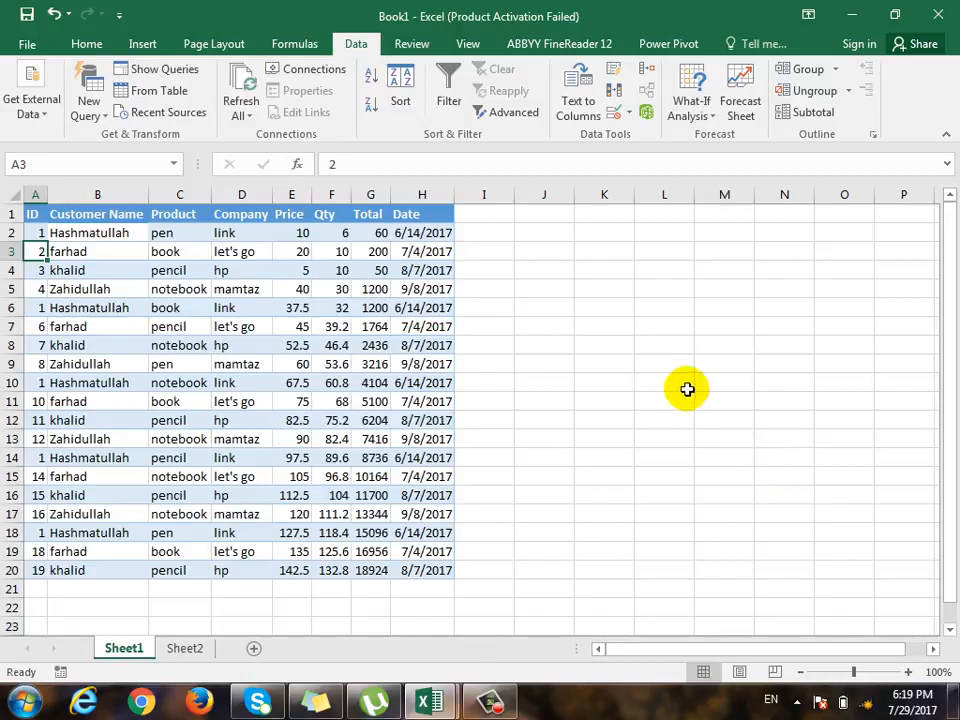
key(Down)
key(Down)
key(Down)
key(Down)
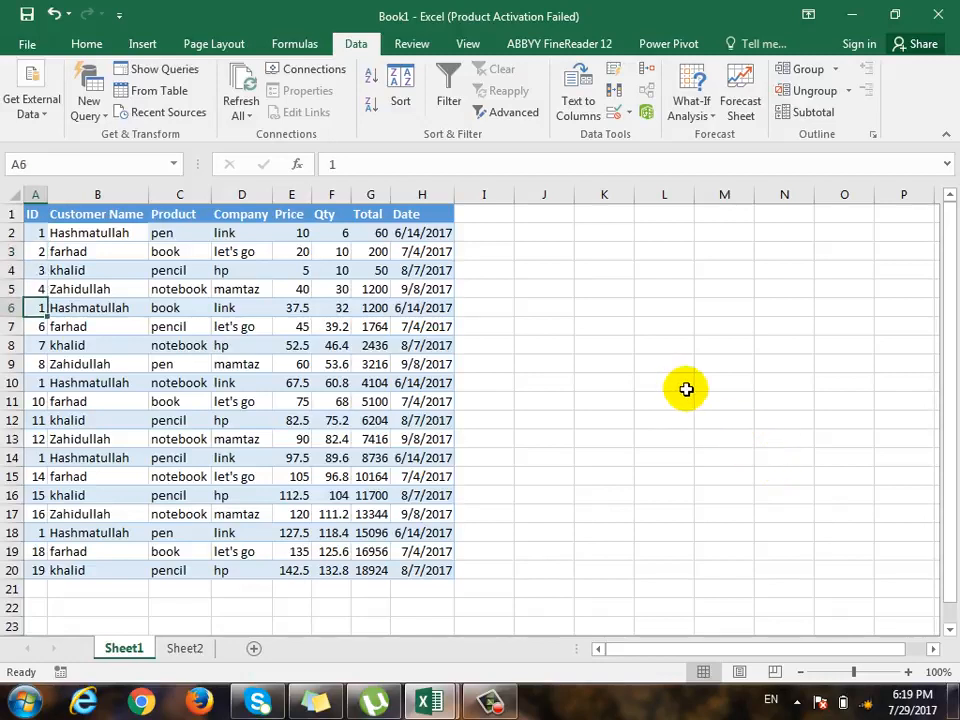
text(2)
key(Return)
key(Down)
key(Down)
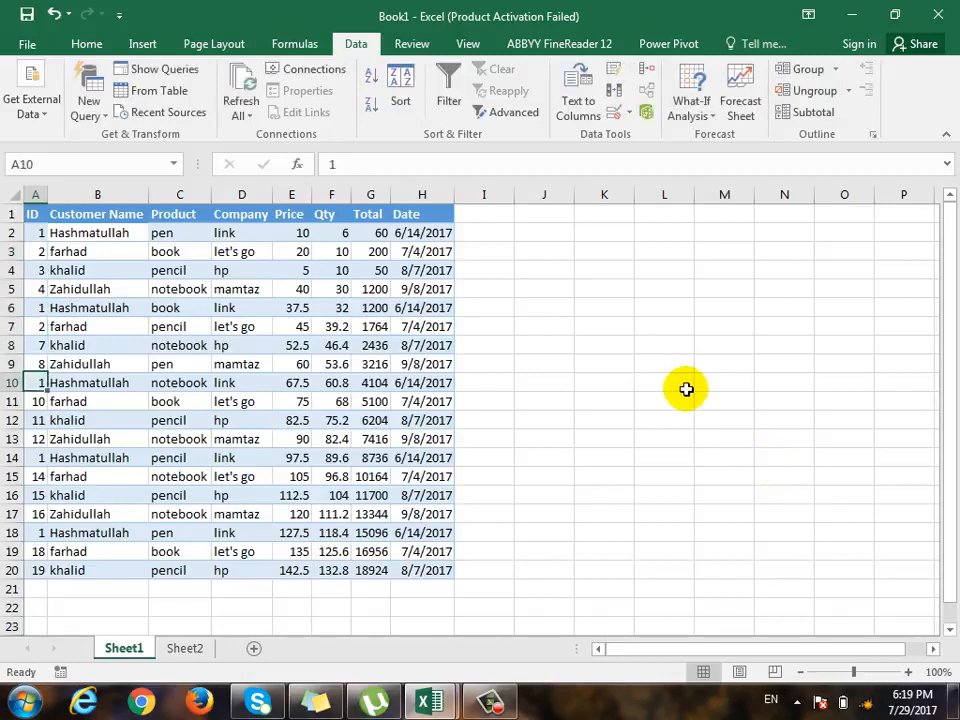
key(Down)
text(2)
key(Return)
key(Down)
key(Down)
key(Down)
text(2)
key(Return)
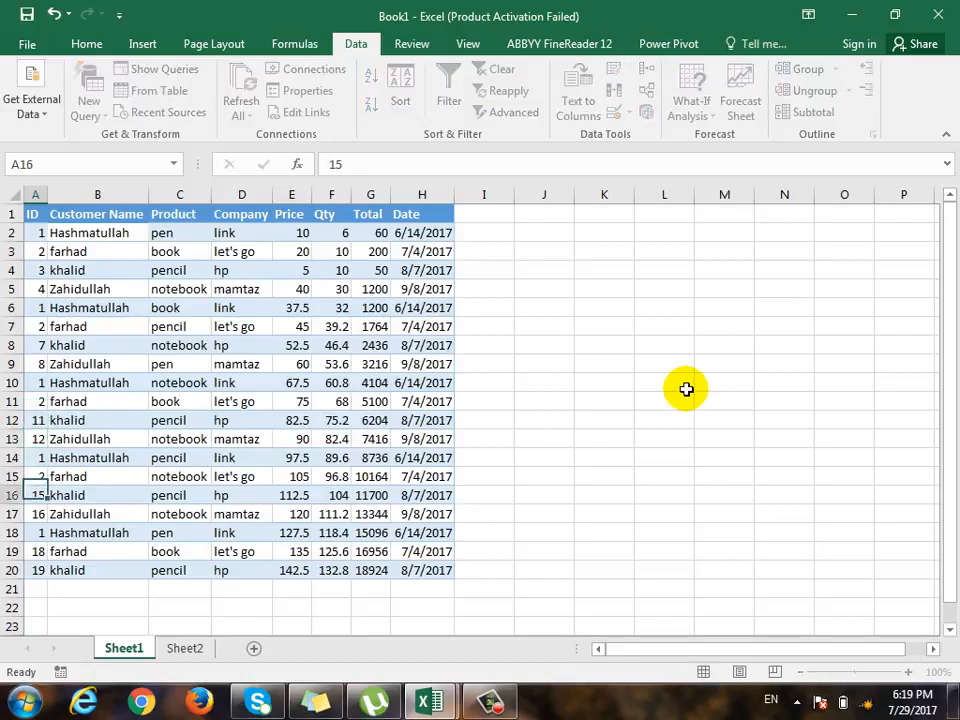
key(Down)
key(Down)
key(Down)
key(Down)
key(Up)
text(2)
- Set the ID of the third customer's repeat records on Sheet1 to 3 in cells A8, A12, A16 and A20
key(Up)
key(Up)
key(Up)
key(Up)
key(Up)
key(Up)
key(Up)
key(Up)
key(Up)
key(Up)
key(Up)
key(Up)
key(Up)
key(Up)
key(Up)
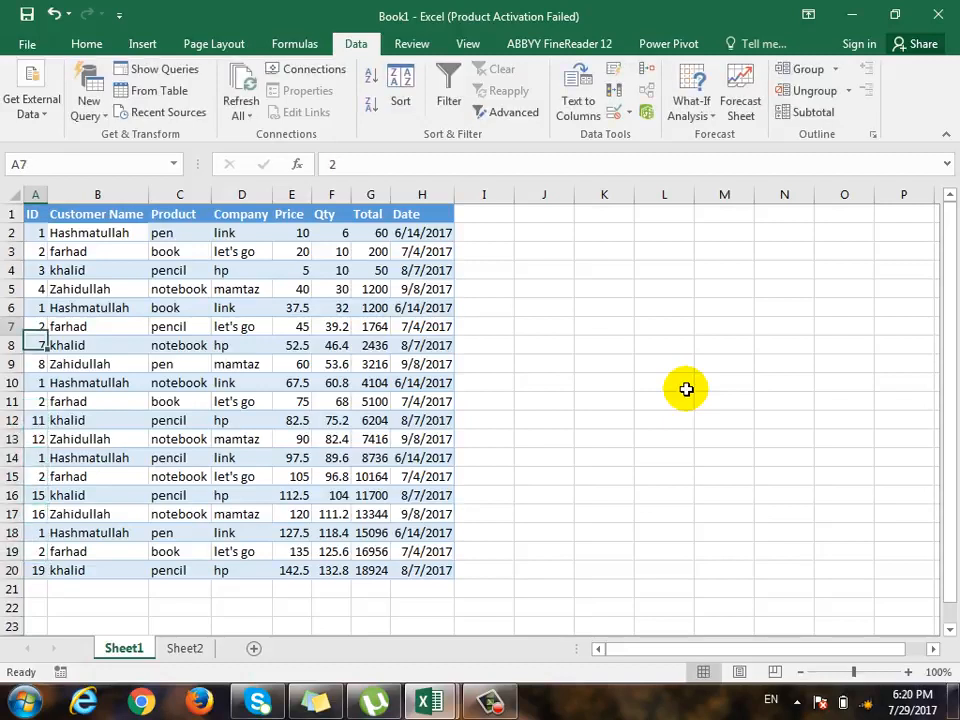
key(Down)
key(Down)
key(Down)
key(Down)
text(3)
key(Return)
key(Down)
key(Down)
key(Down)
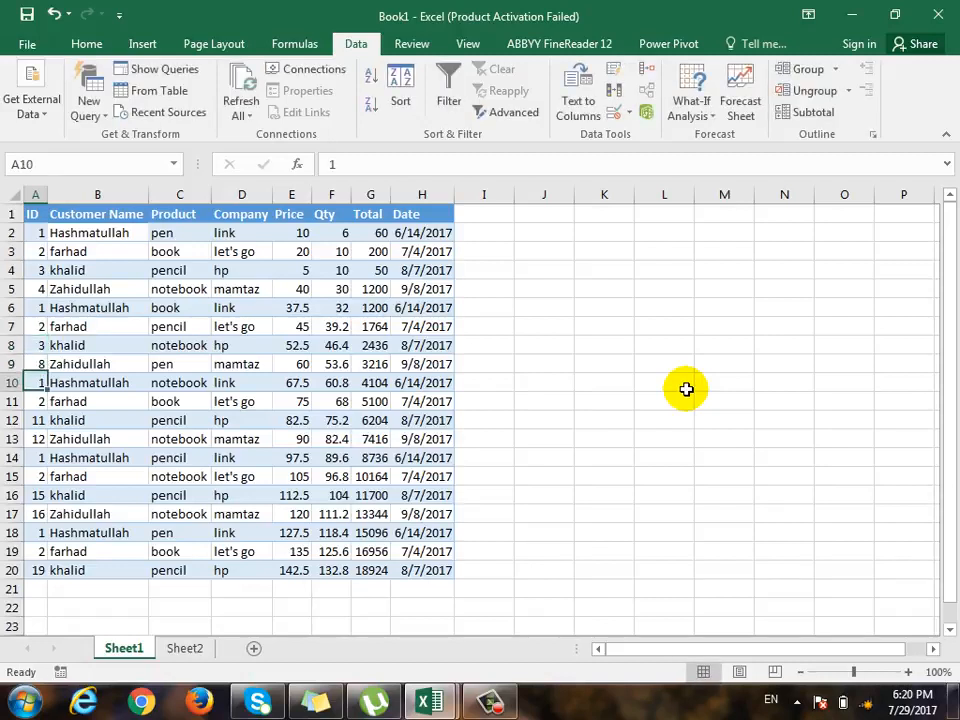
text(3)
key(Return)
key(Down)
key(Down)
key(Down)
key(Down)
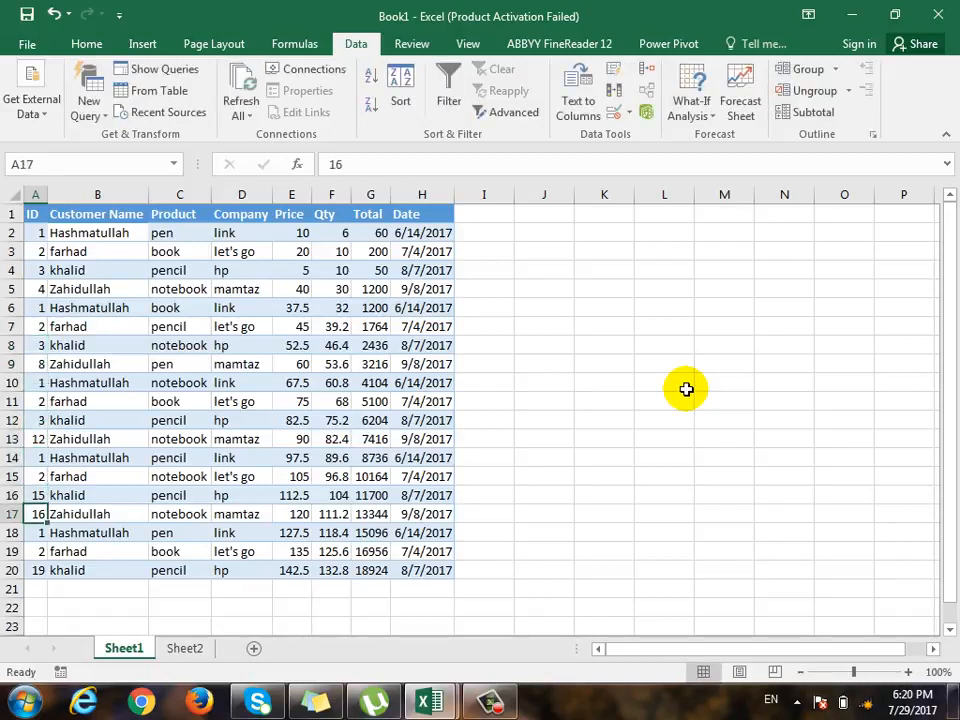
key(Up)
- Set the ID of the fourth customer's repeat records on Sheet1 to 4 in cells A9, A13 and A17
key(Down)
key(Down)
key(Down)
key(Down)
text(3)
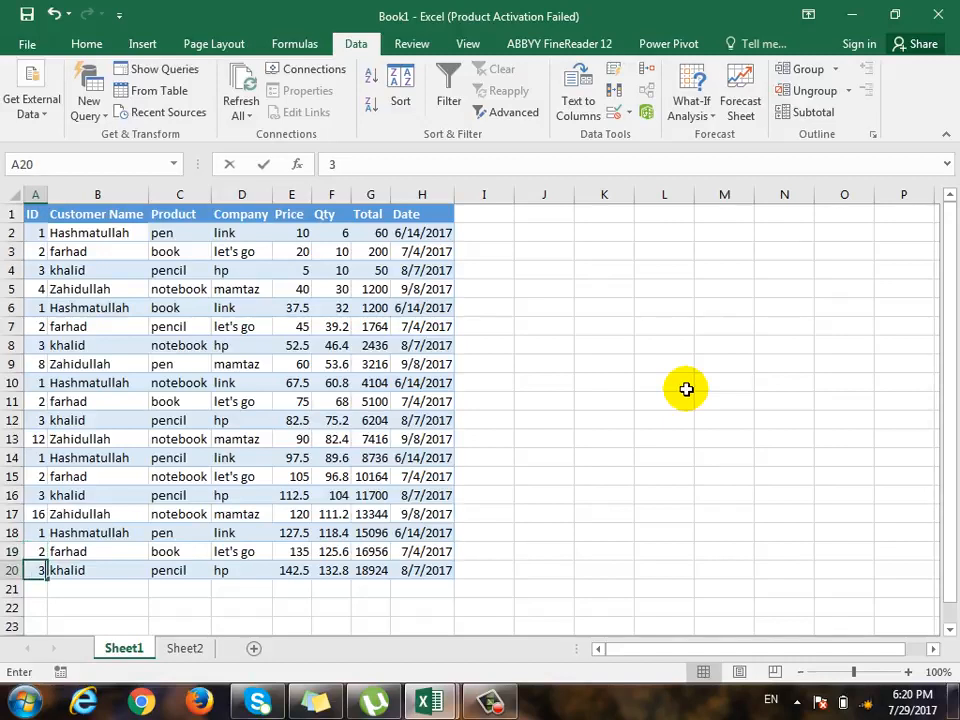
key(Up)
key(Up)
key(Up)
key(Up)
key(Up)
key(Up)
key(Up)
key(Up)
key(Up)
key(Up)
key(Up)
key(Up)
key(Up)
key(Up)
key(Up)
key(Down)
key(Down)
key(Down)
key(Down)
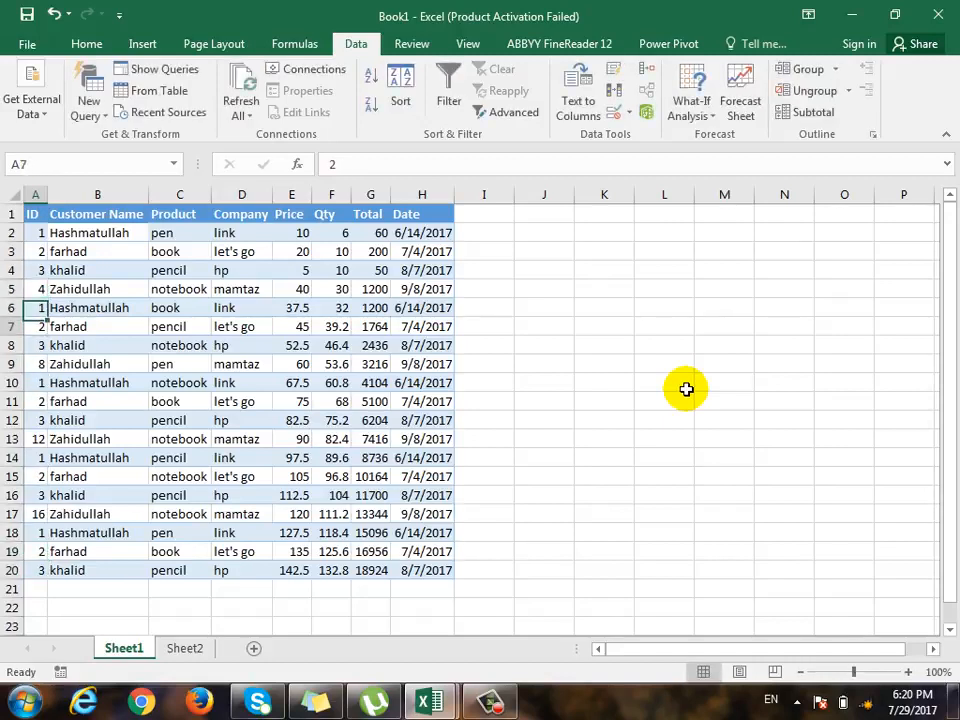
text(4)
key(Down)
key(Down)
key(Down)
key(Down)
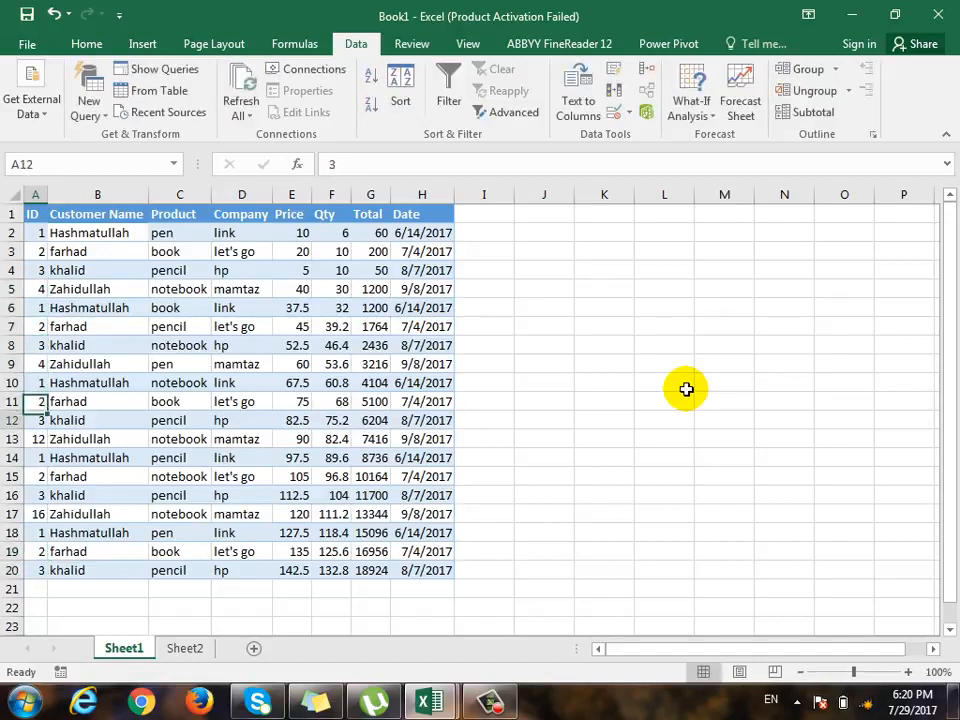
text(4)
key(Down)
key(Down)
key(Down)
key(Down)
text(4)
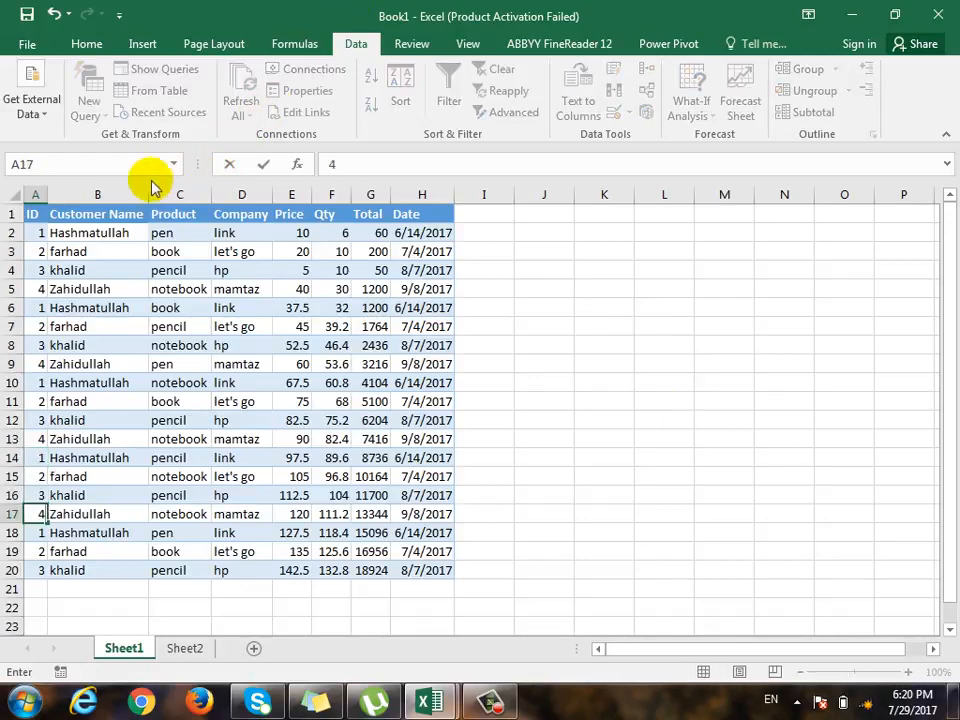
- Delete the Customer Name column from the sales table on Sheet1
click(118, 192)
right_click(118, 192)
click(150, 346)
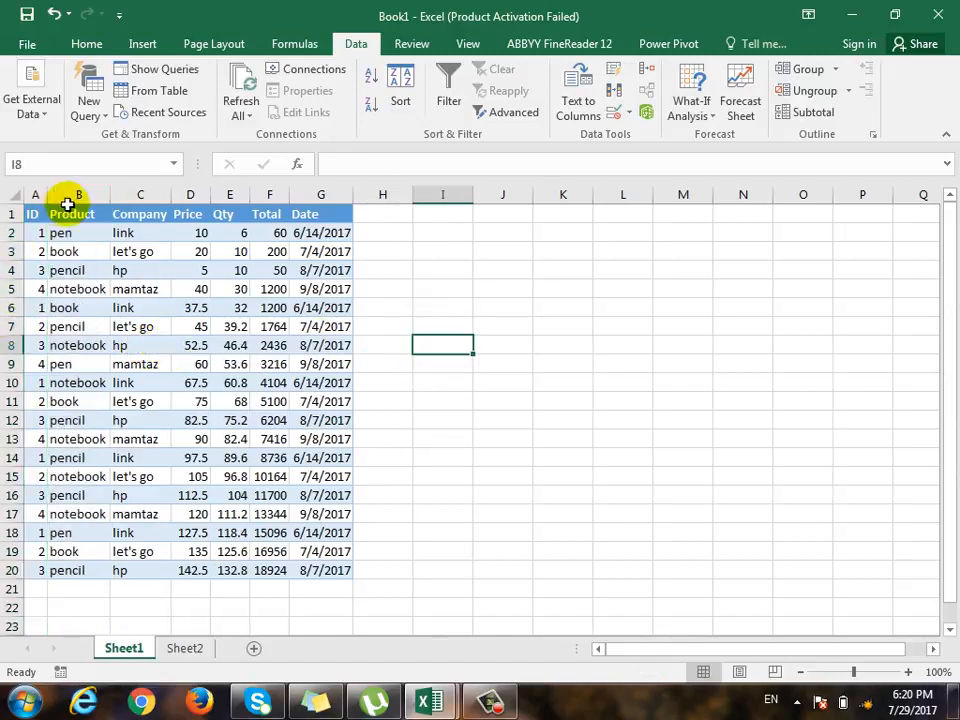
- Compare the first two customers' IDs in Sheet2 with the matching sales records in Sheet1, including rows 3, 7 and 11
click(41, 234)
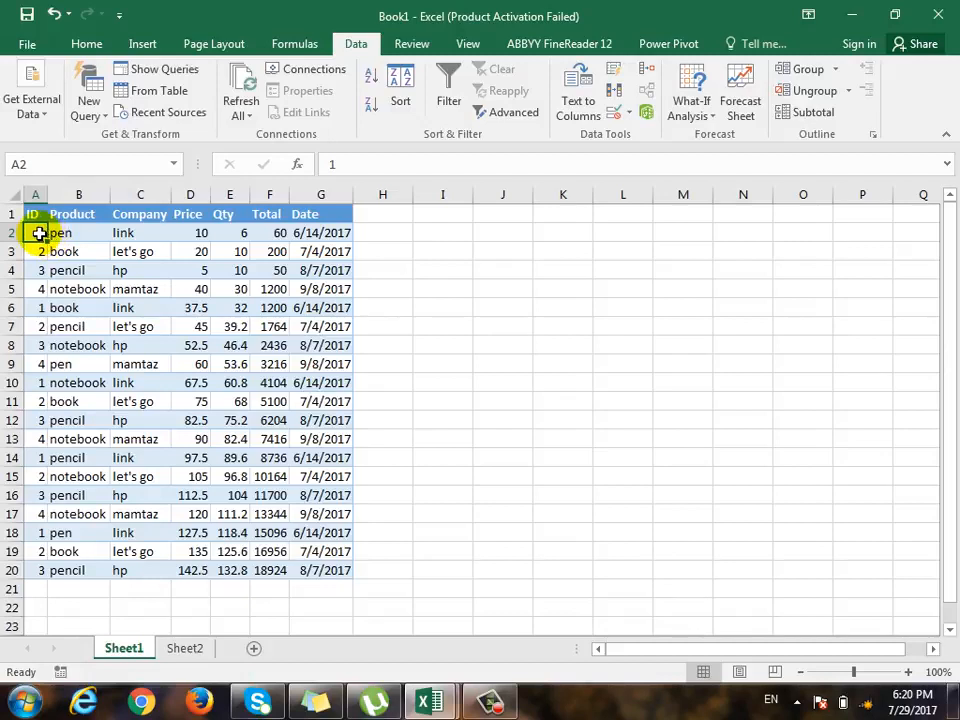
click(186, 648)
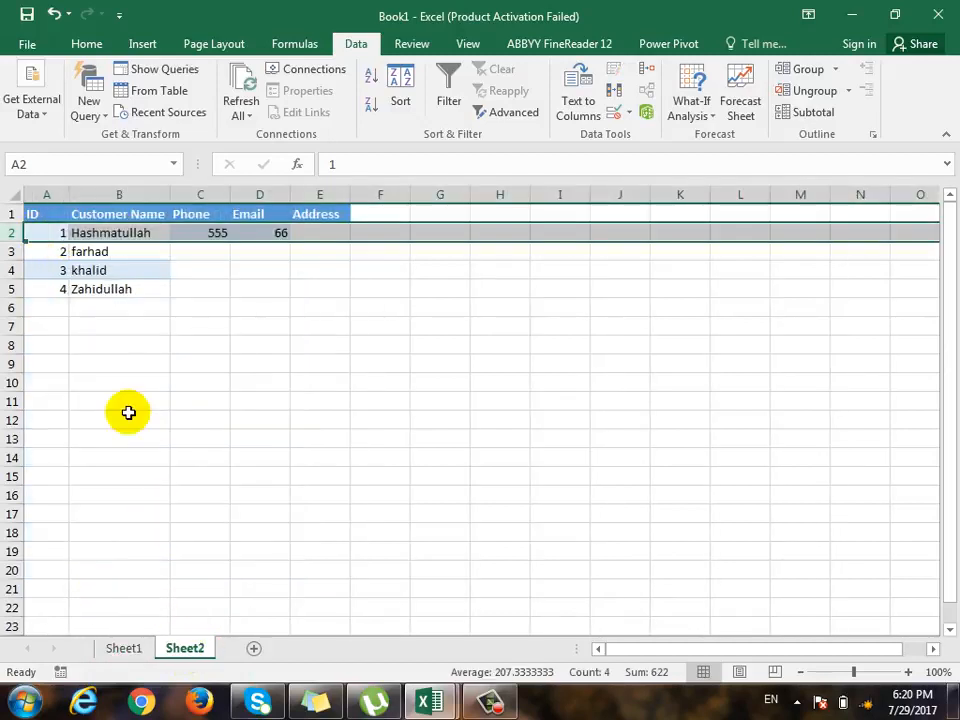
drag(61, 246, 56, 237)
click(47, 249)
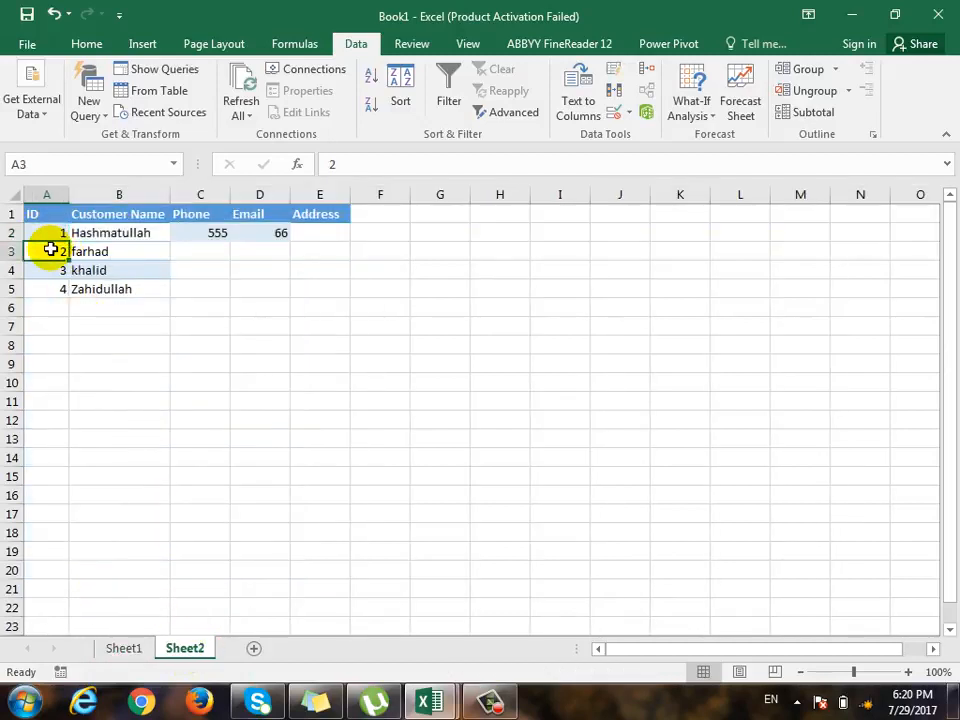
click(126, 257)
click(126, 648)
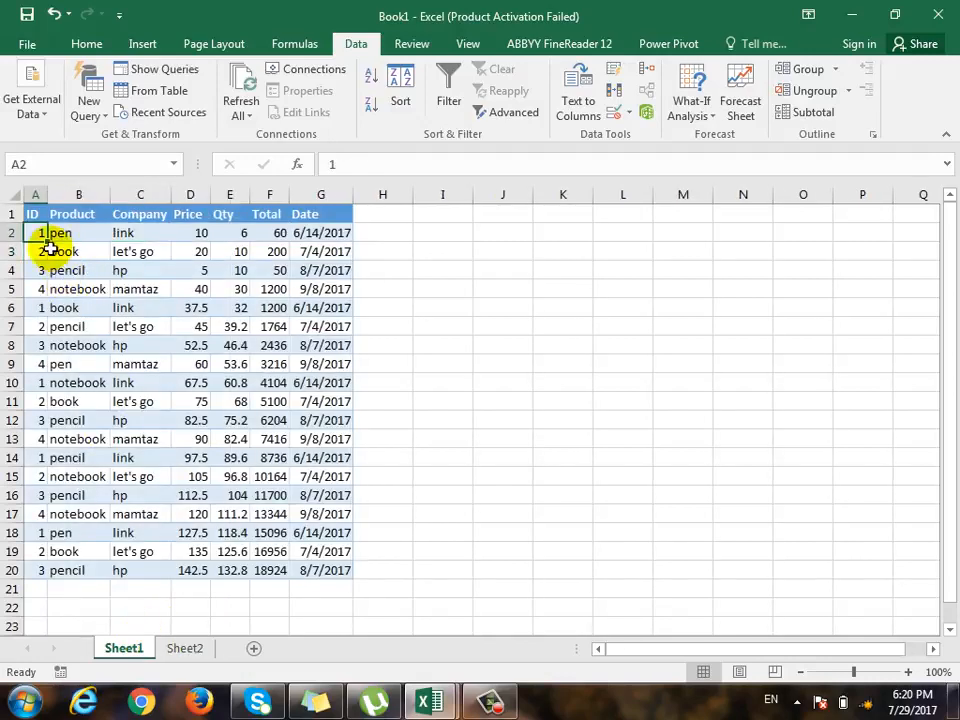
click(8, 252)
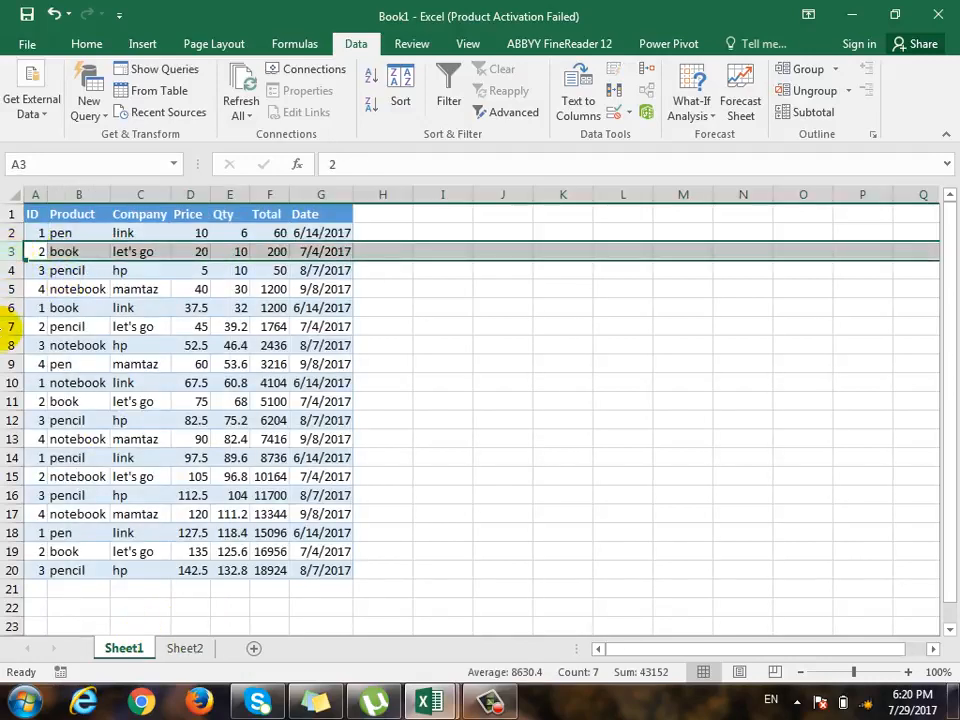
click(9, 327)
click(8, 401)
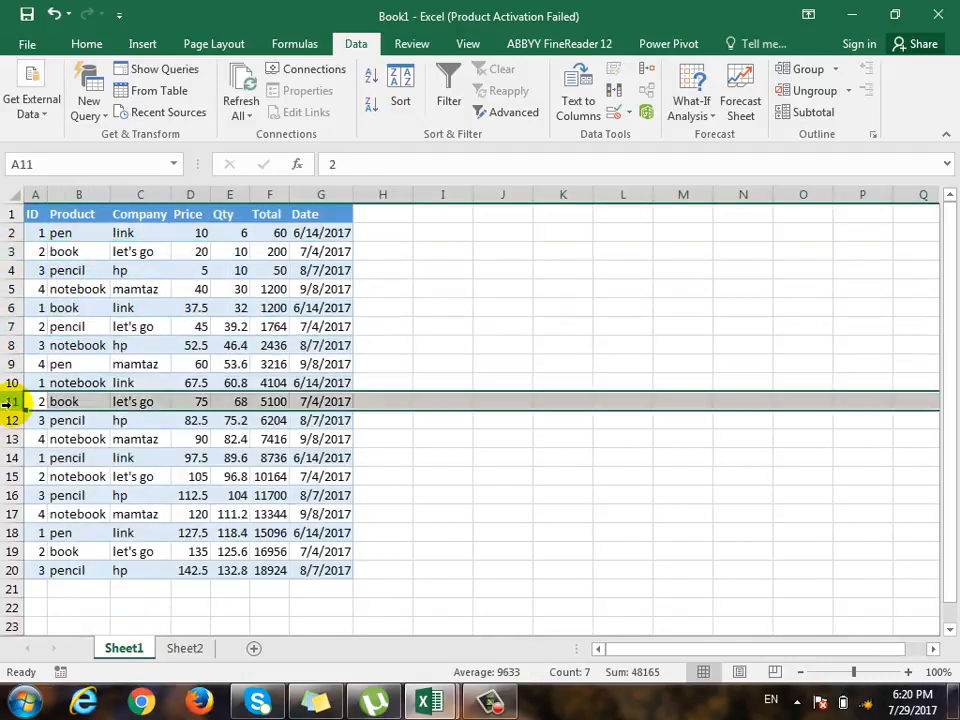
click(156, 341)
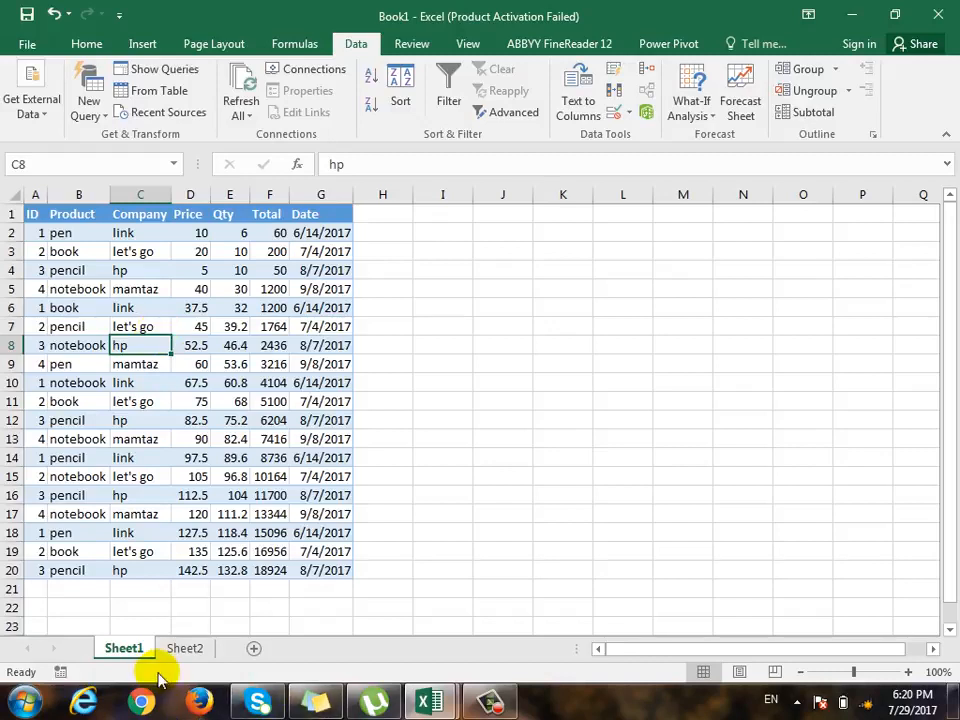
- Enter Company as the first customer's address in cell E2 of Sheet2
click(185, 648)
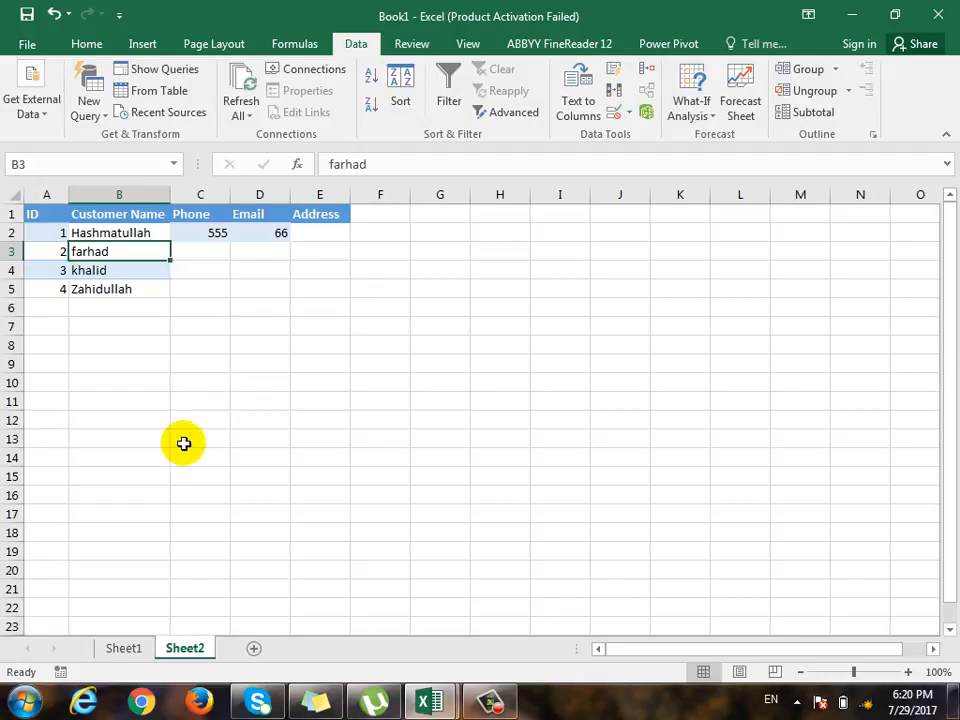
click(223, 232)
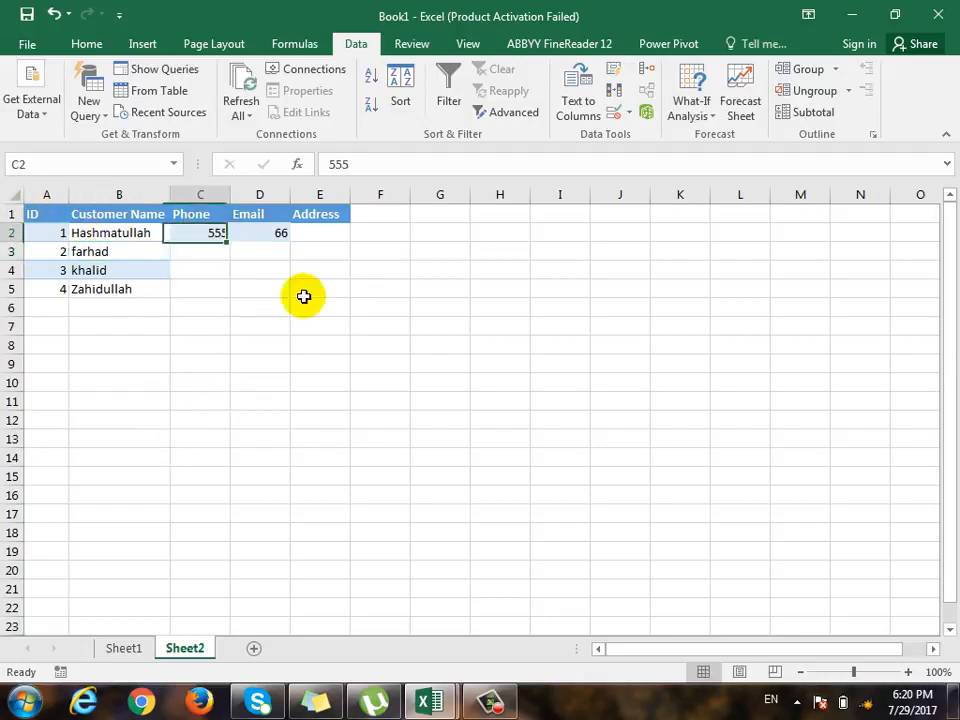
click(314, 236)
text(Company)
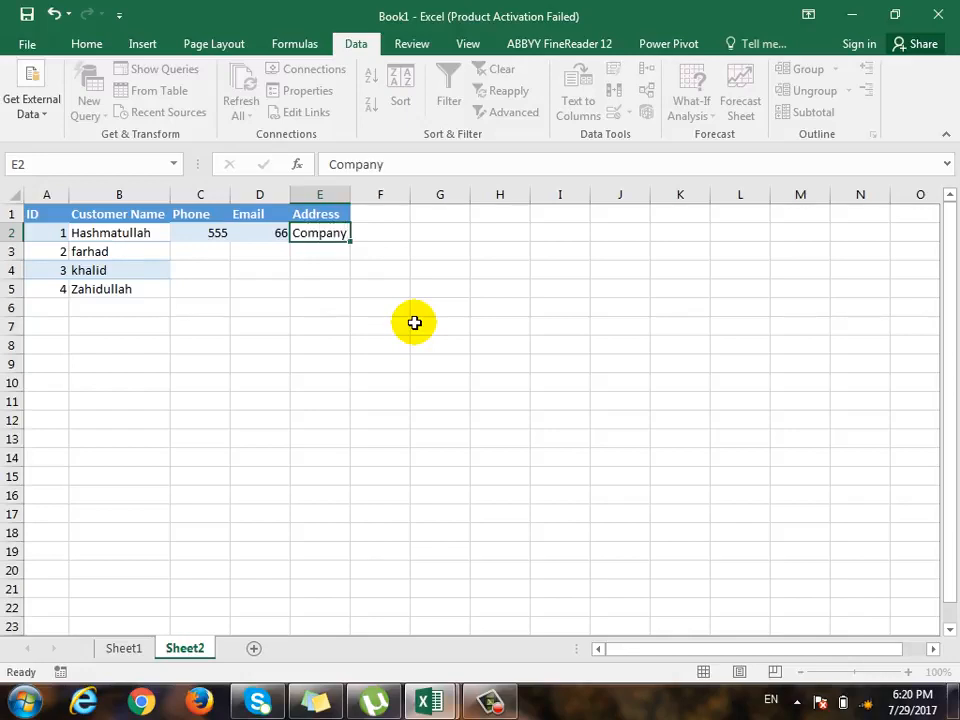
key(Return)
- Review the customer names and the unfilled contact cells in the customer table on Sheet2
key(Left)
key(Left)
key(Down)
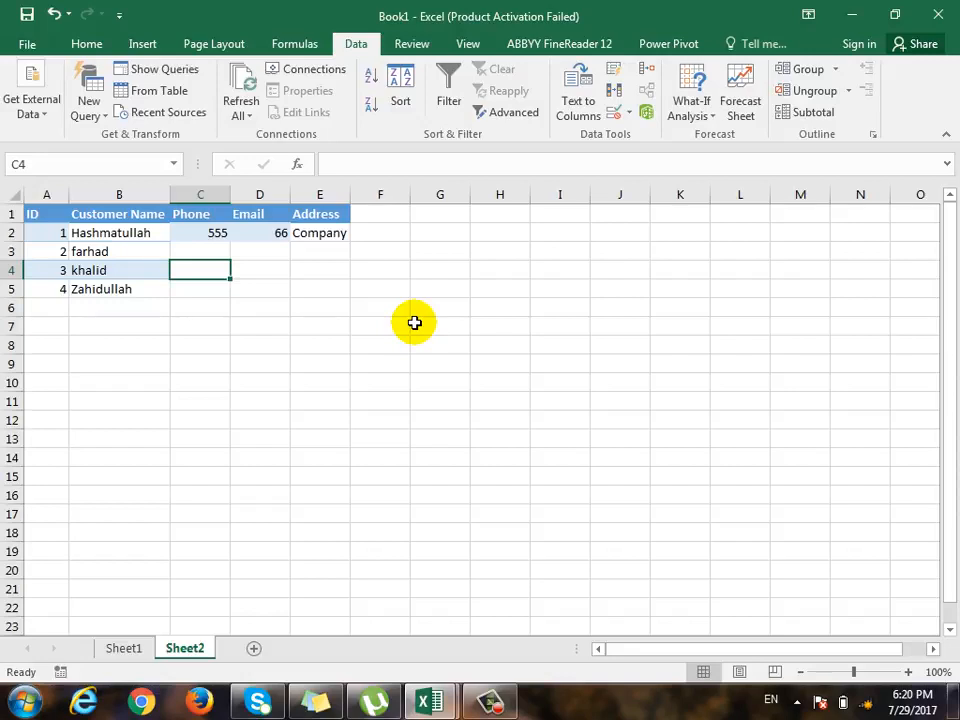
key(Down)
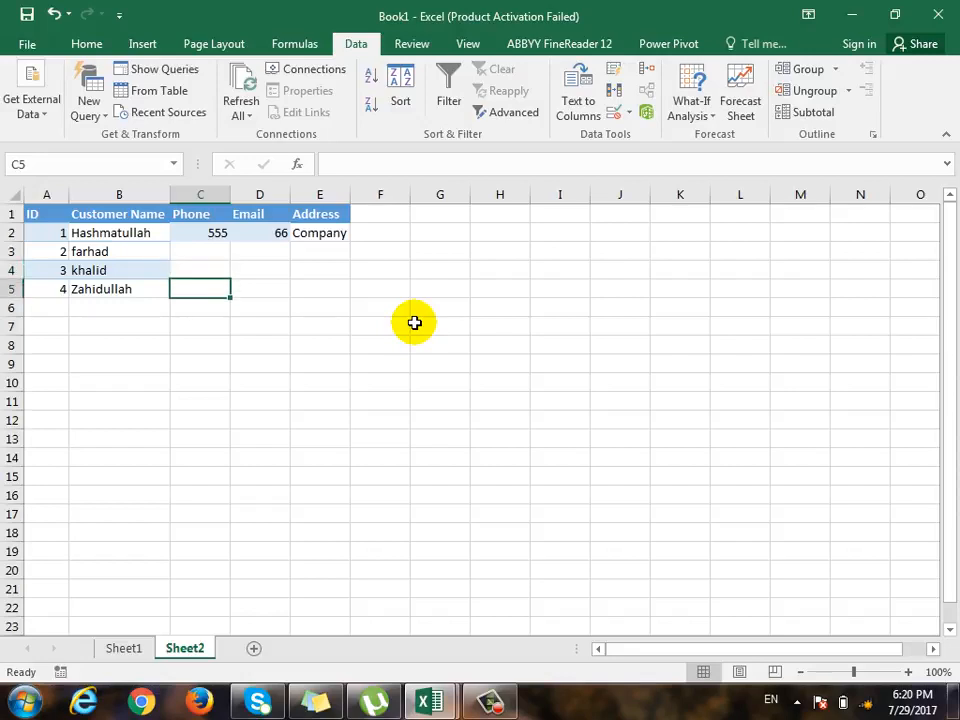
click(122, 236)
click(138, 258)
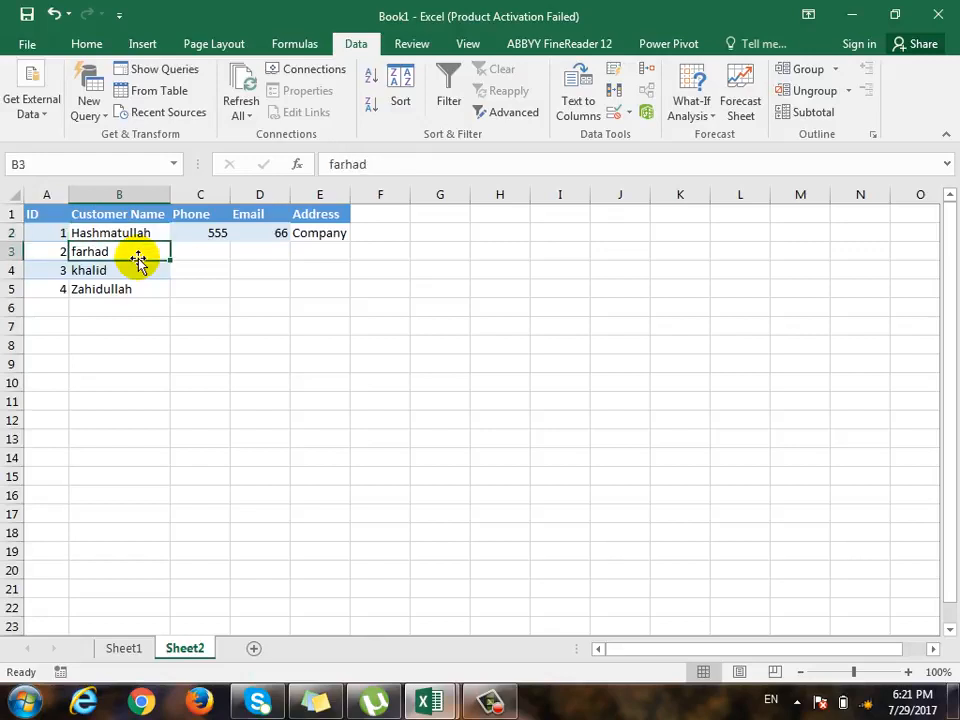
click(128, 272)
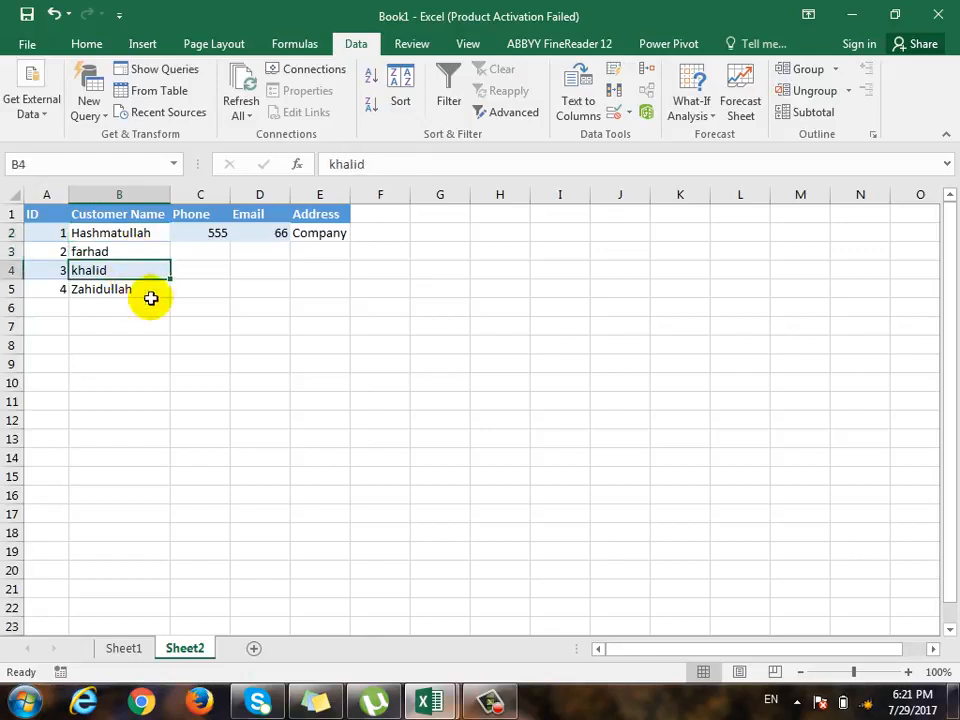
click(239, 472)
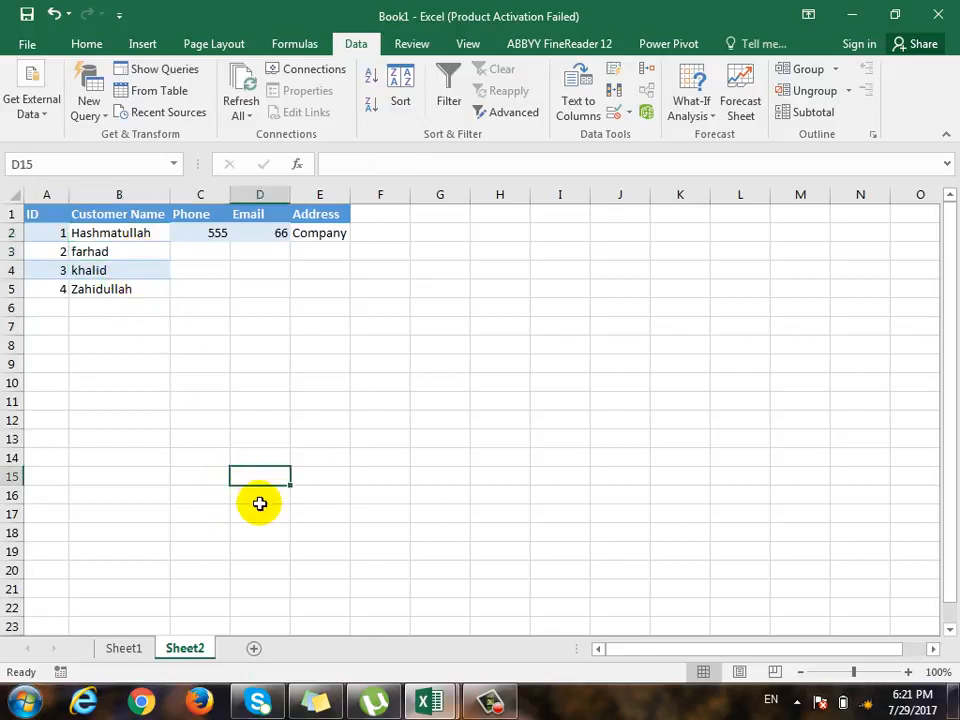
- Create a PivotTable from the sales table A1:G20 of Sheet1 on a new worksheet, adding the data to the Data Model
click(124, 648)
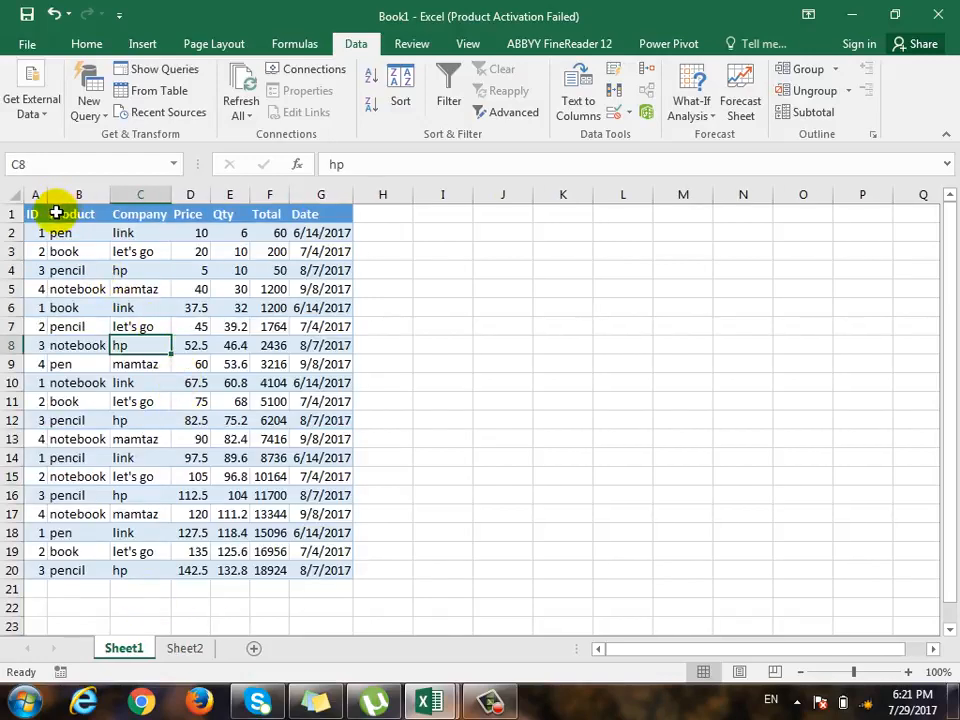
drag(50, 212, 315, 561)
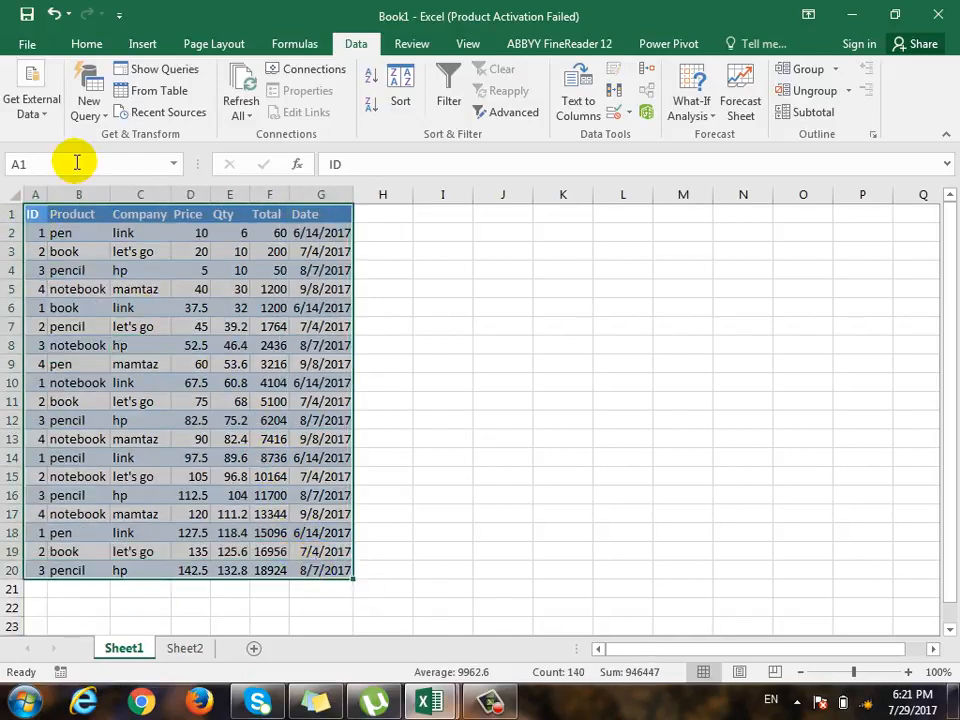
click(143, 45)
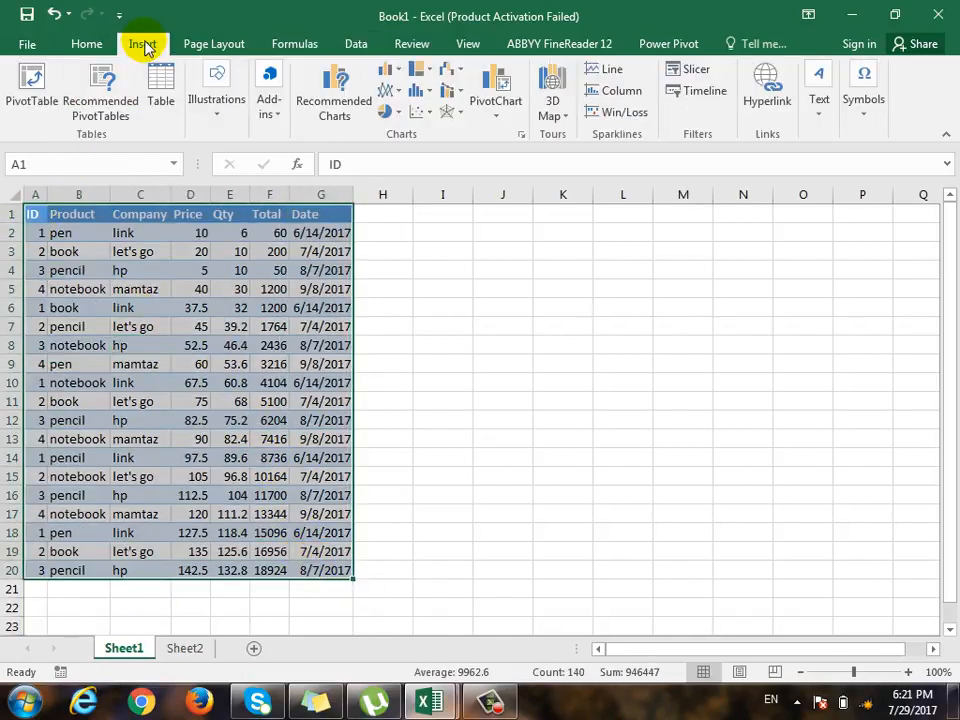
click(40, 112)
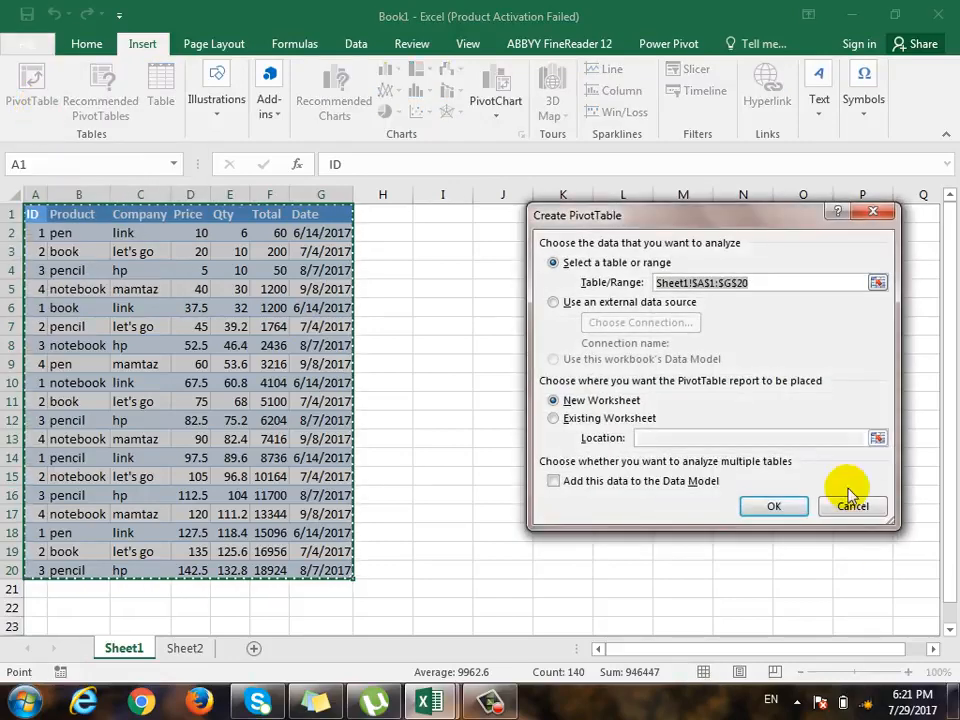
drag(733, 228, 615, 268)
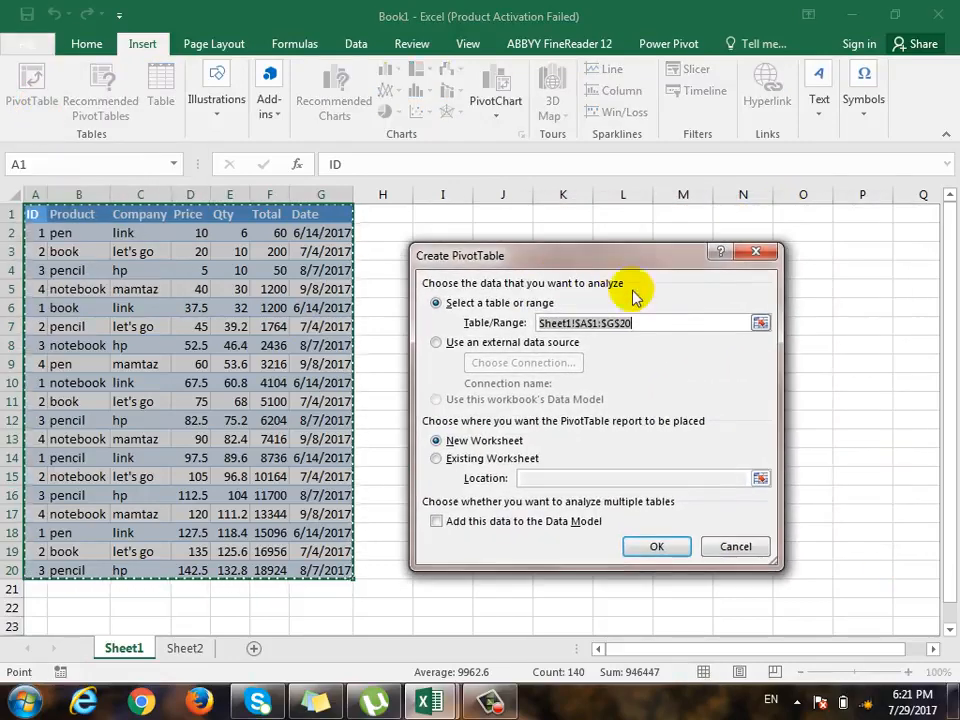
click(665, 323)
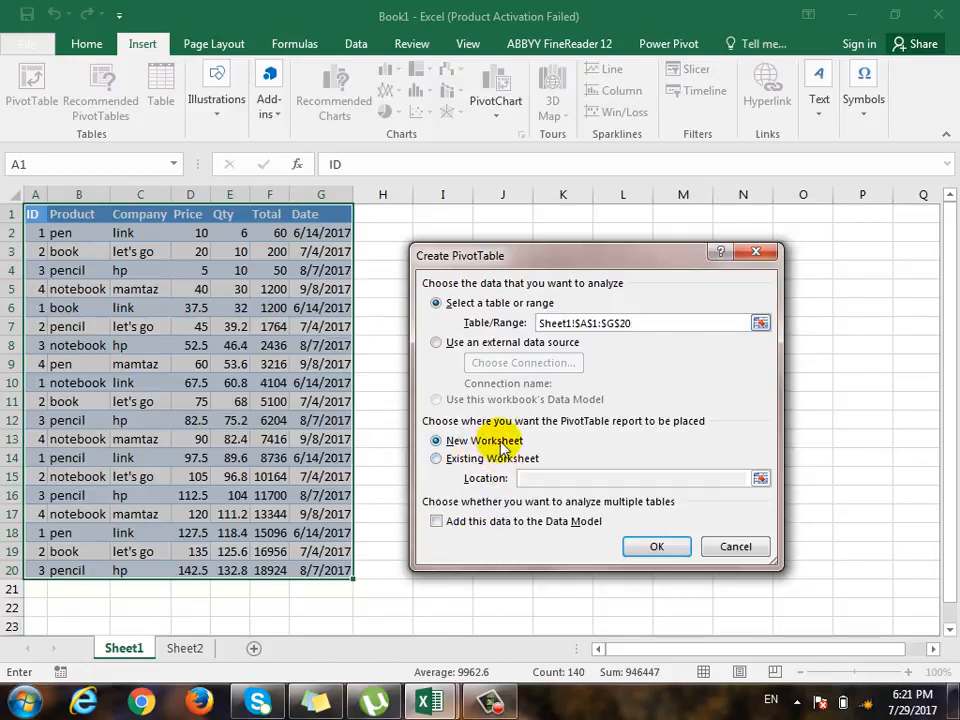
click(461, 530)
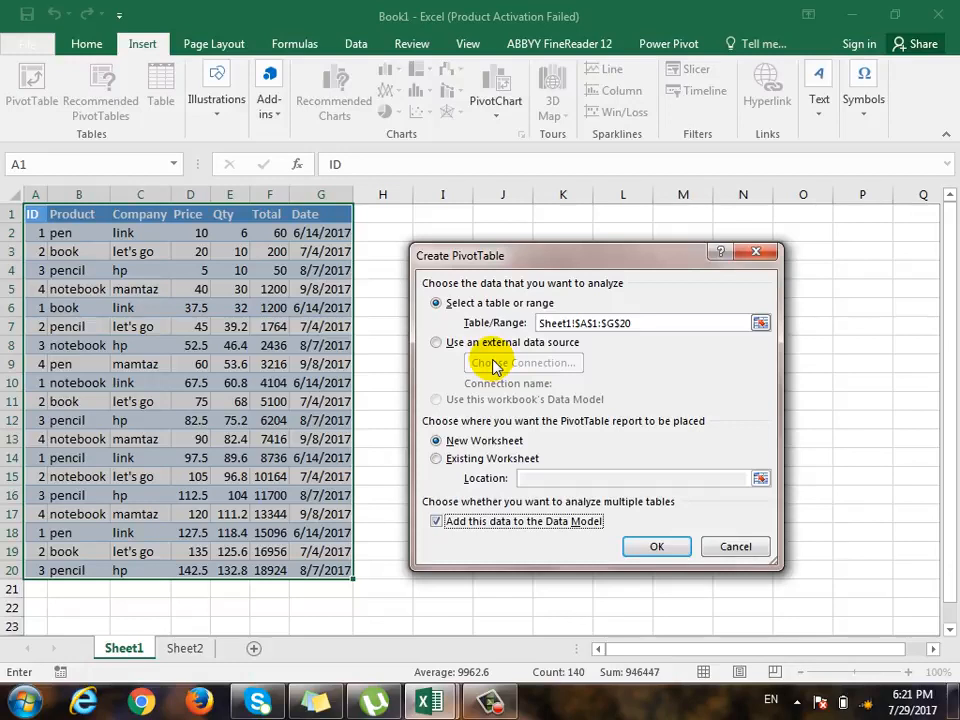
click(656, 545)
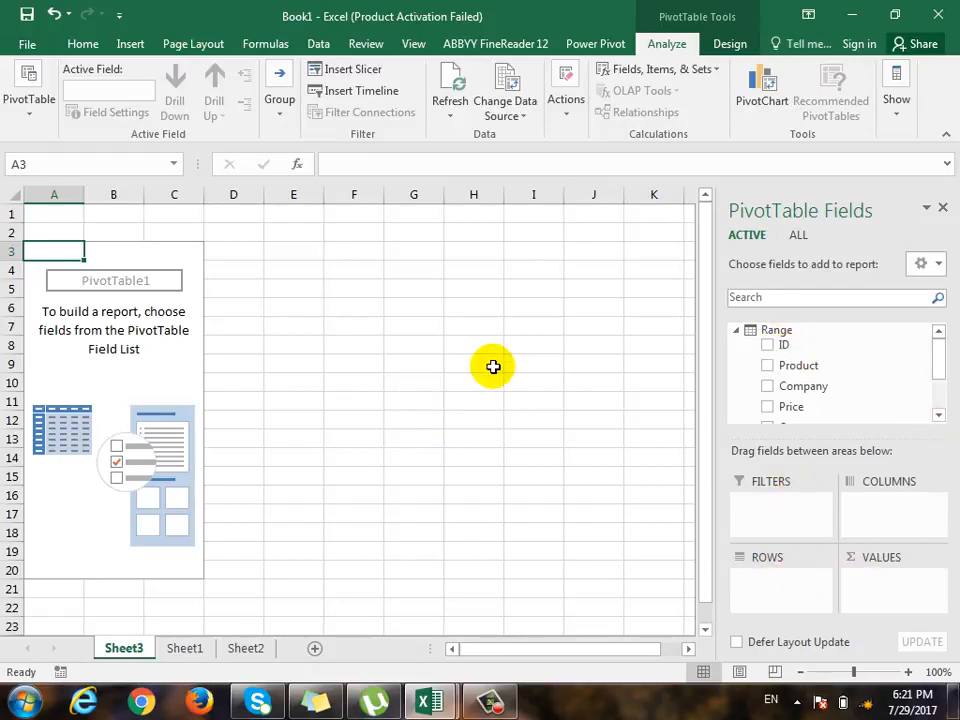
- Create a second PivotTable from the customer table A1:E5 of Sheet2 at cell D3 of Sheet3, adding the data to the Data Model
click(241, 652)
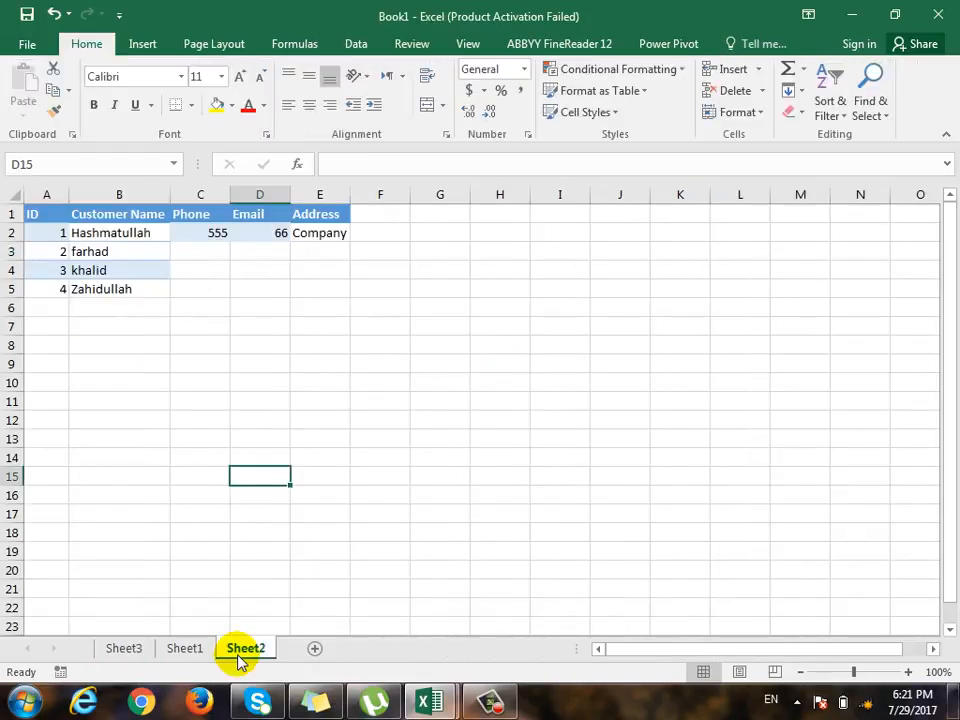
click(194, 650)
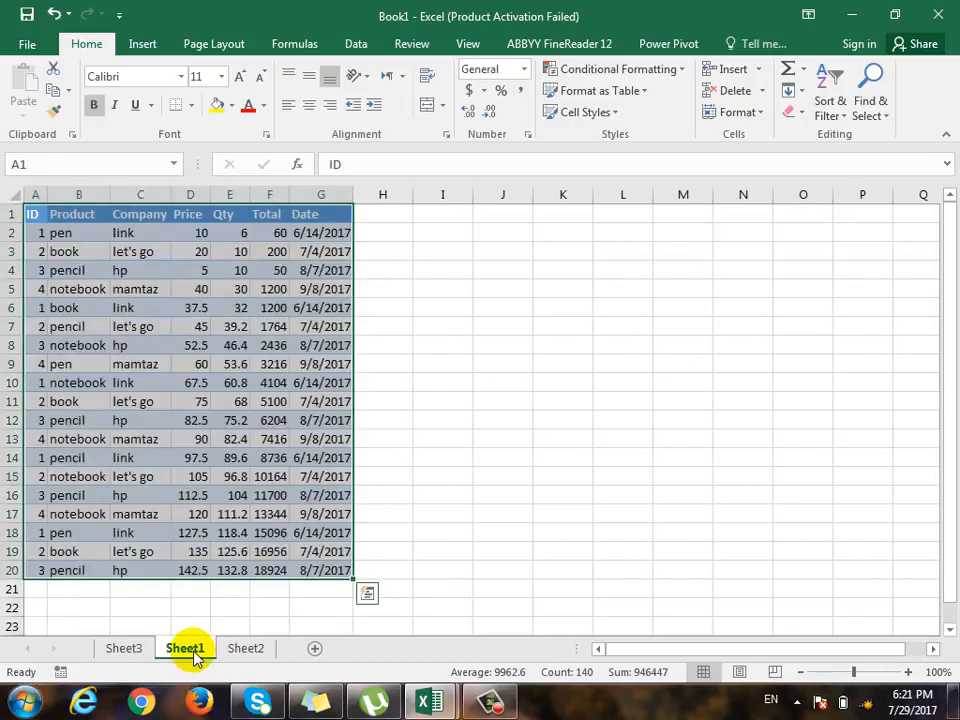
click(252, 655)
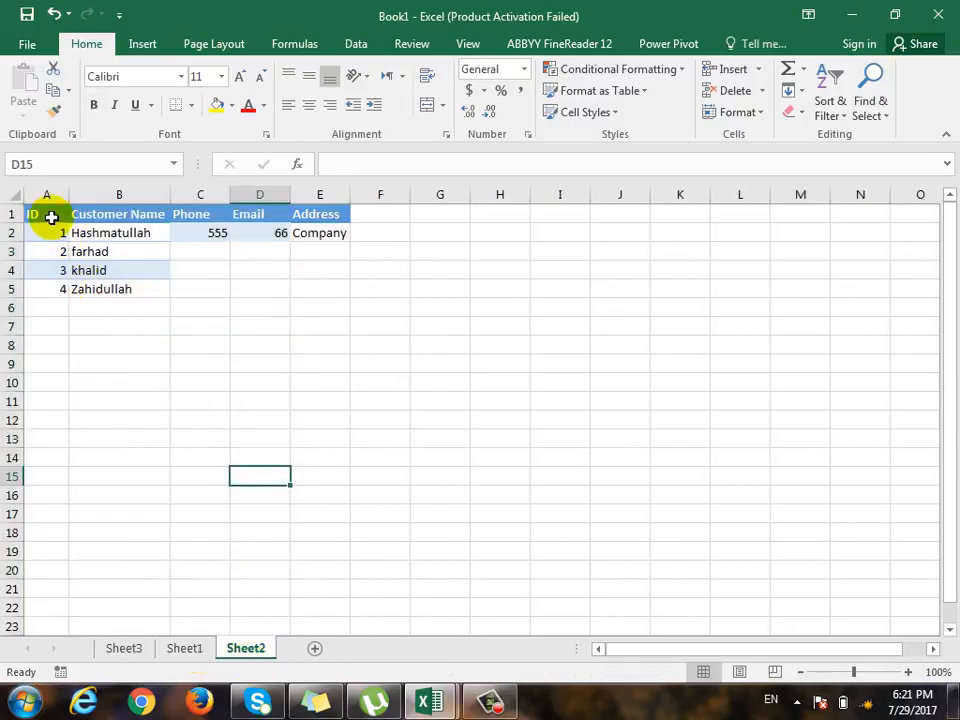
drag(51, 217, 315, 290)
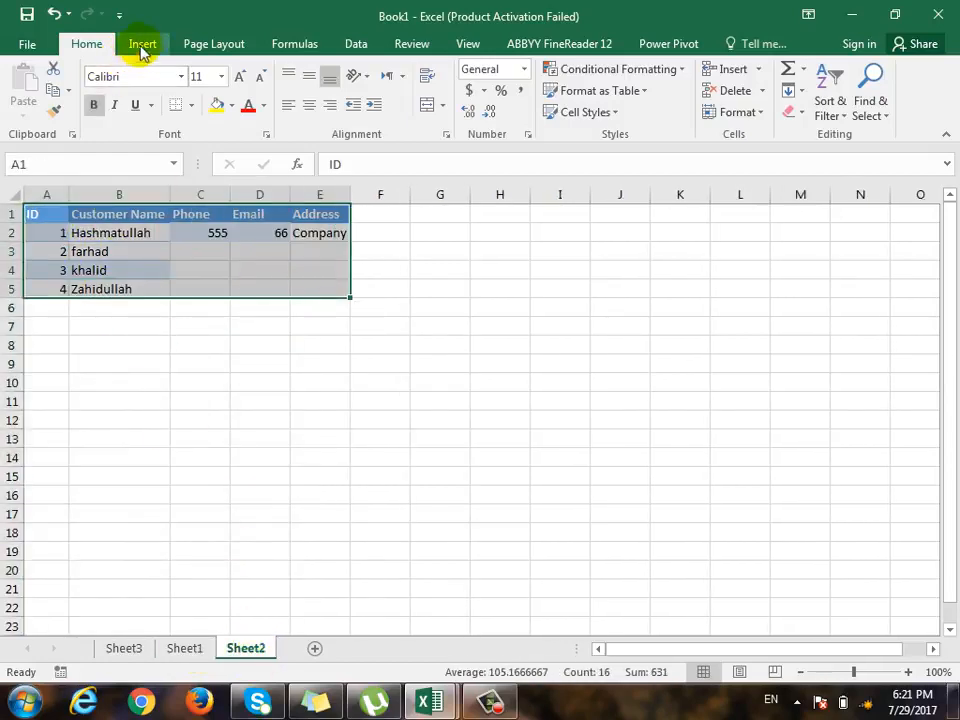
click(142, 44)
click(28, 115)
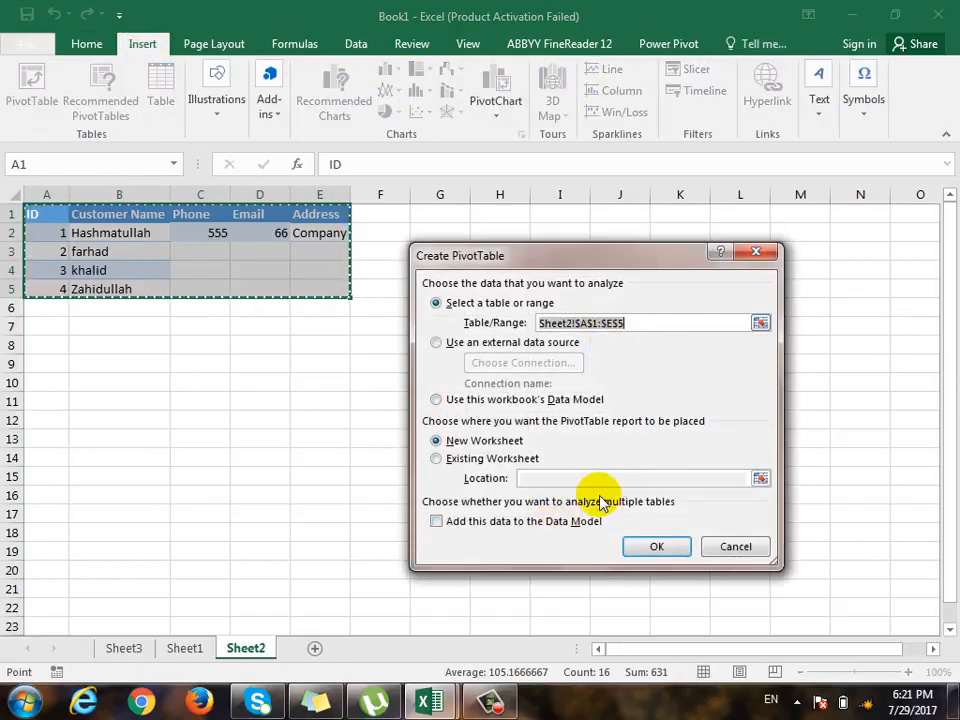
click(437, 458)
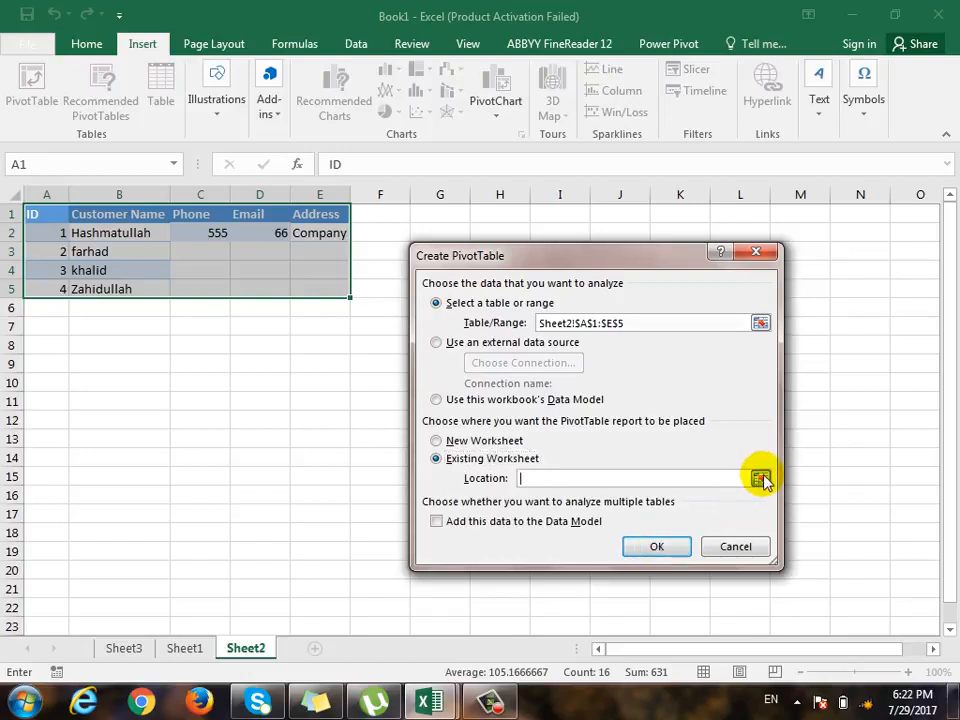
click(762, 480)
click(121, 647)
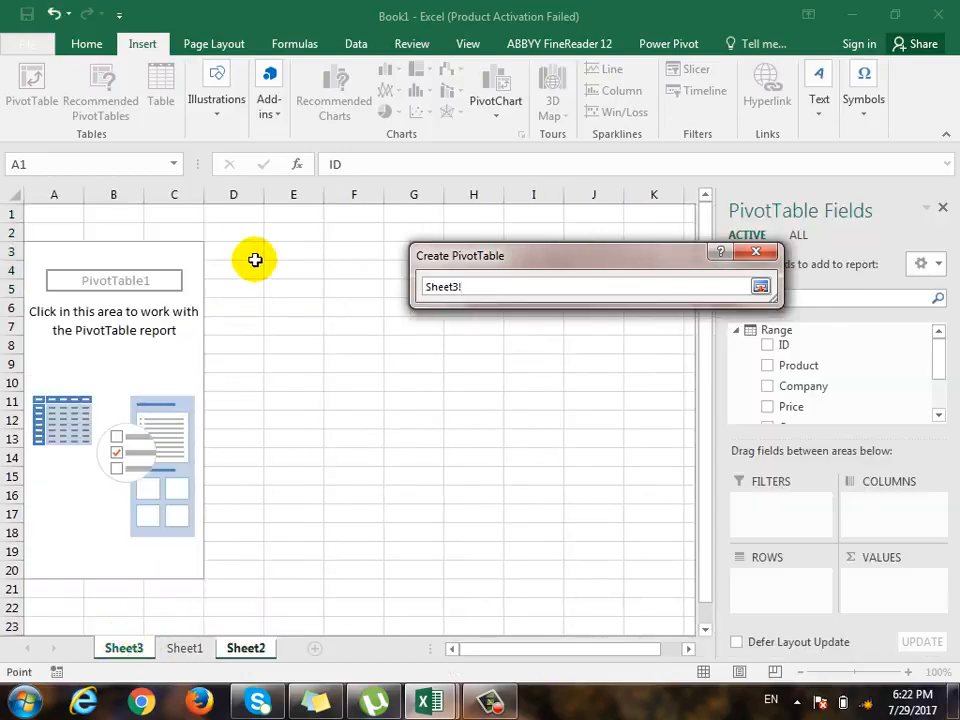
click(254, 256)
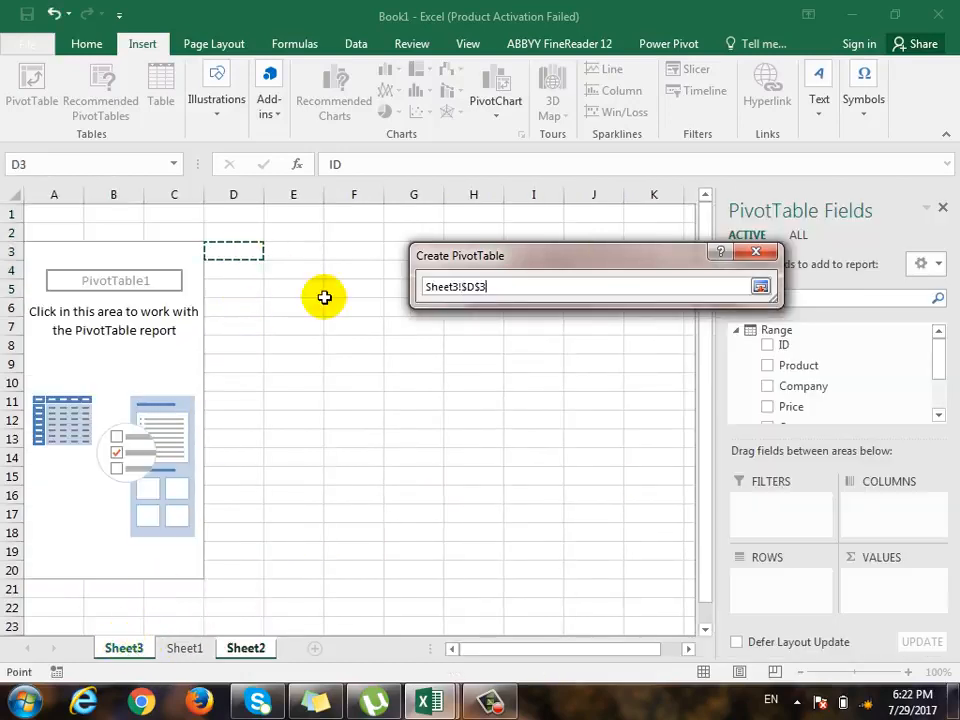
click(760, 287)
click(437, 521)
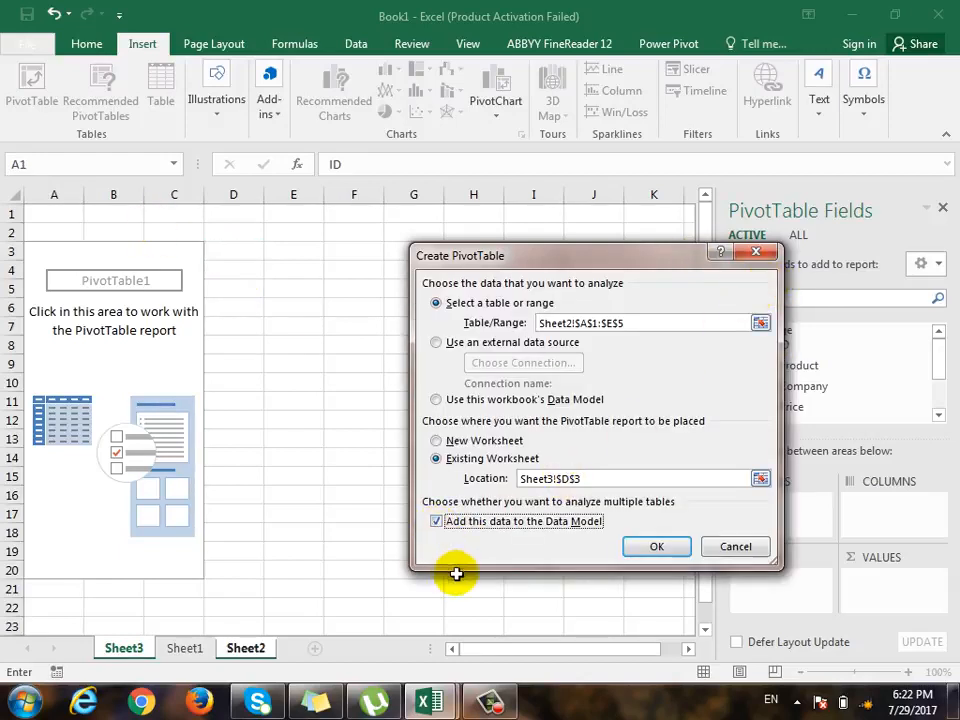
click(675, 550)
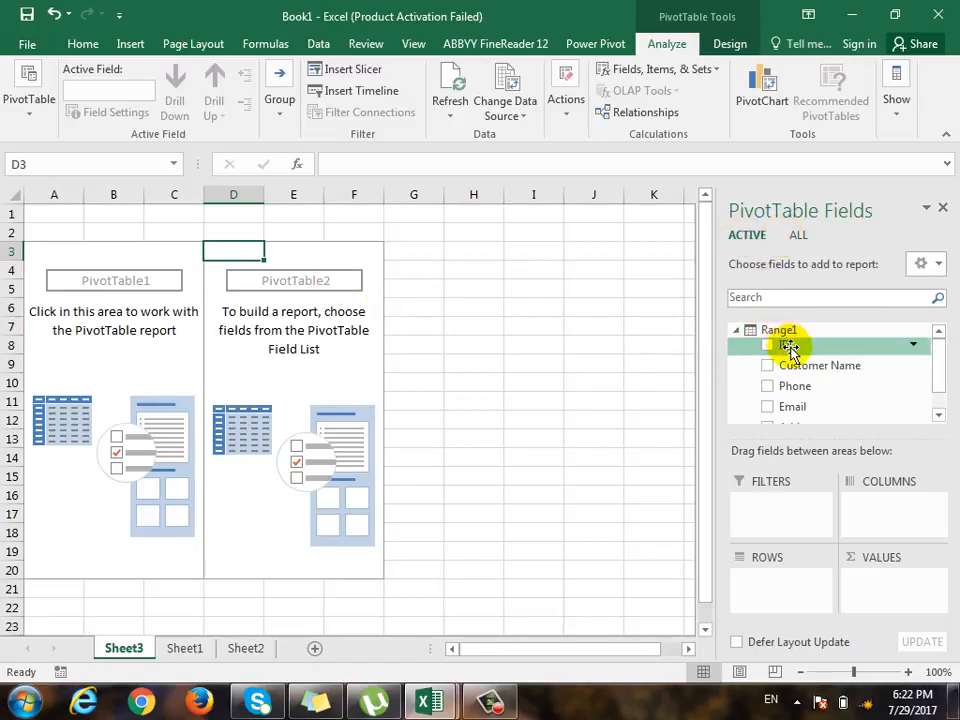
- Show all Data Model tables in the PivotTable field list and expand both Range and Range1 to list their fields
drag(945, 369, 945, 395)
scroll(945, 380, up, 1)
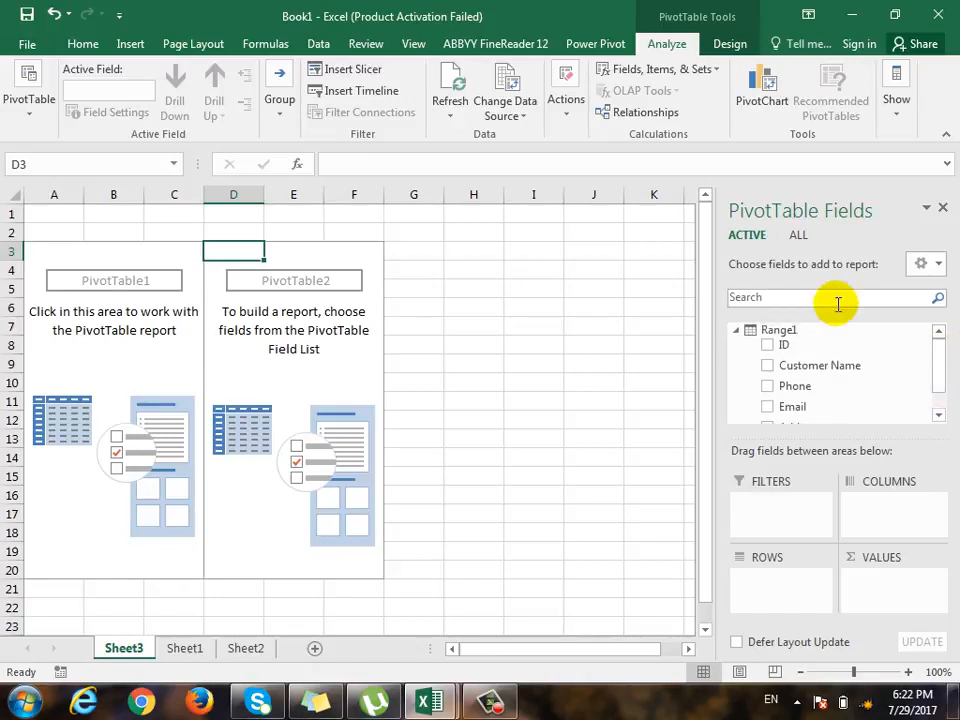
click(798, 236)
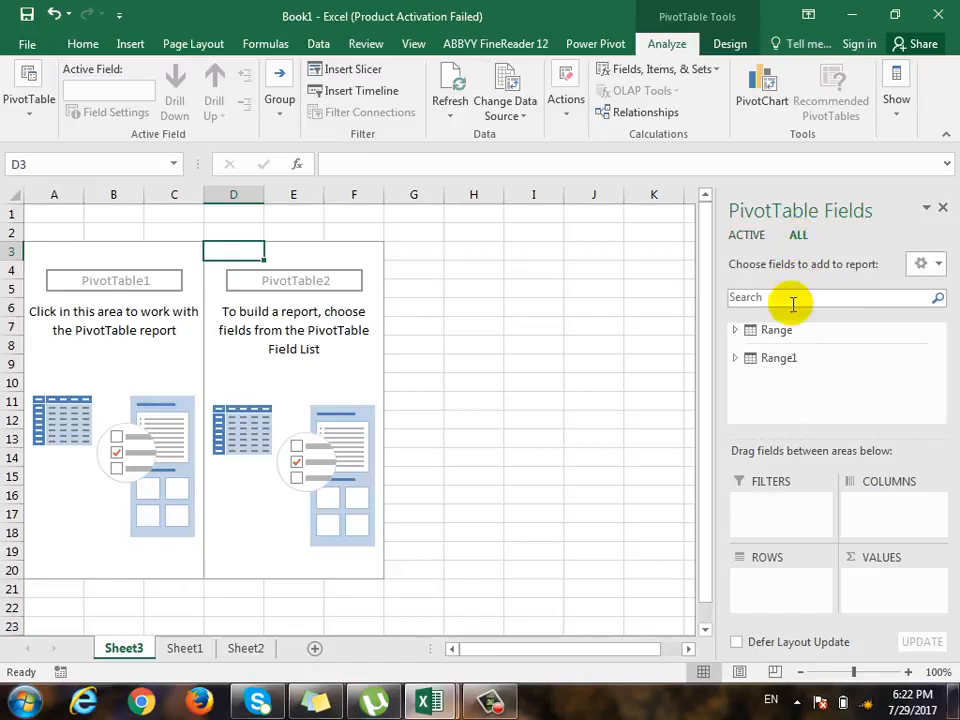
click(737, 329)
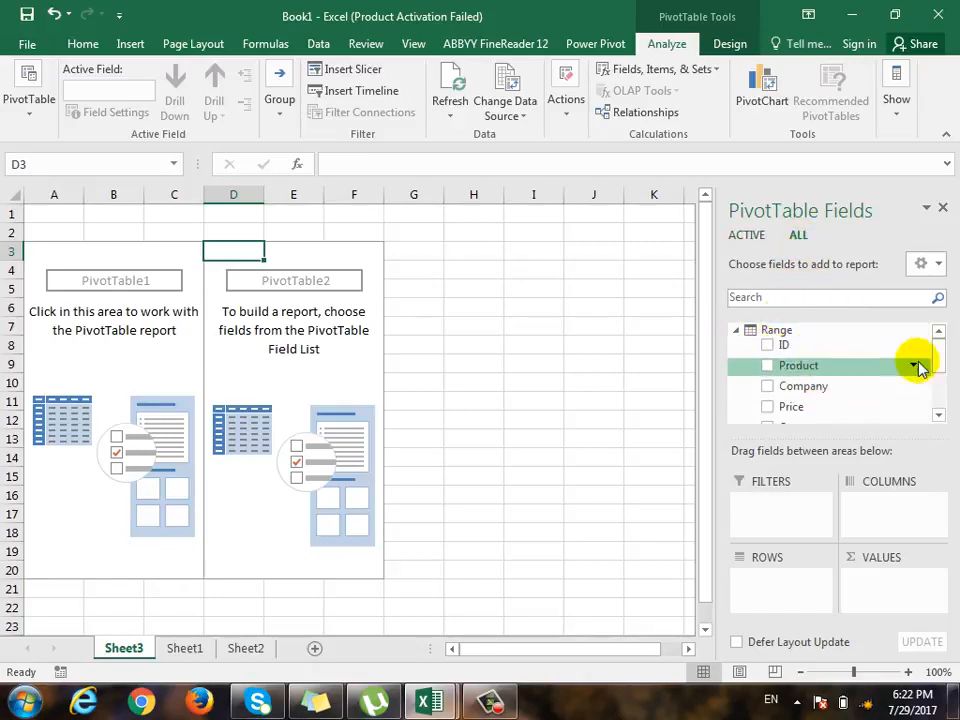
drag(936, 354, 943, 405)
click(737, 402)
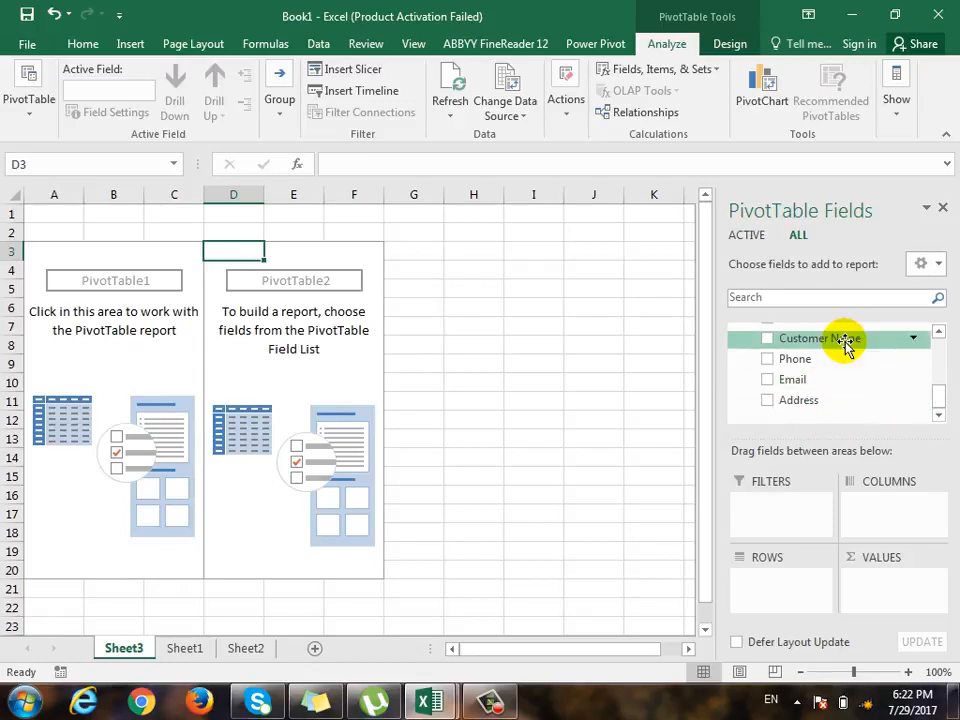
- Place Customer Name from Range1 in the rows and Total from Range in the values of the second PivotTable
drag(845, 340, 771, 579)
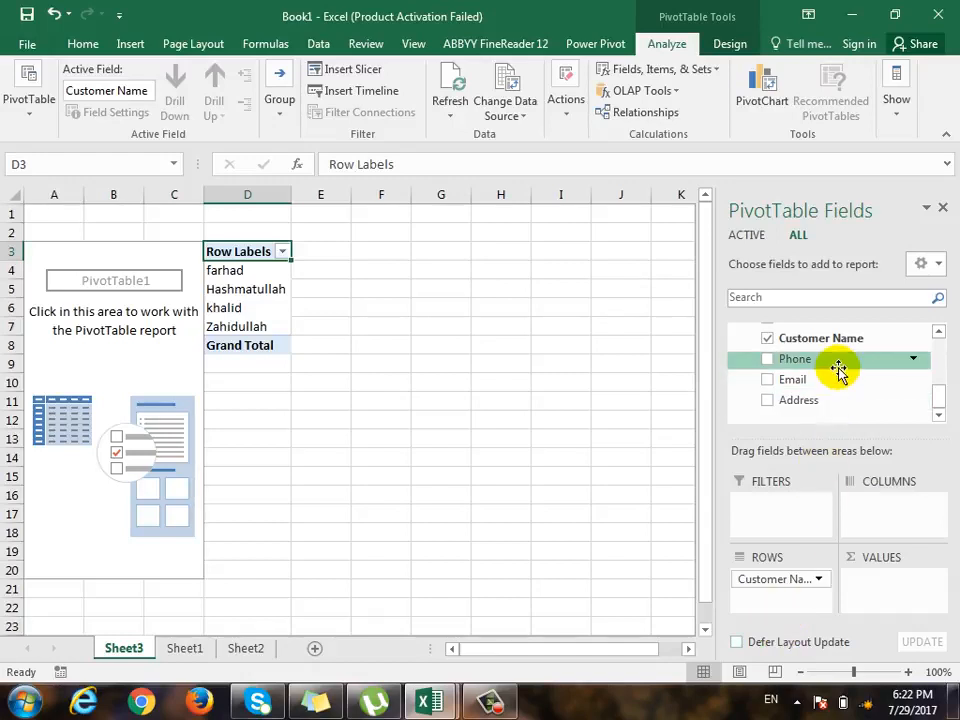
scroll(836, 368, up, 3)
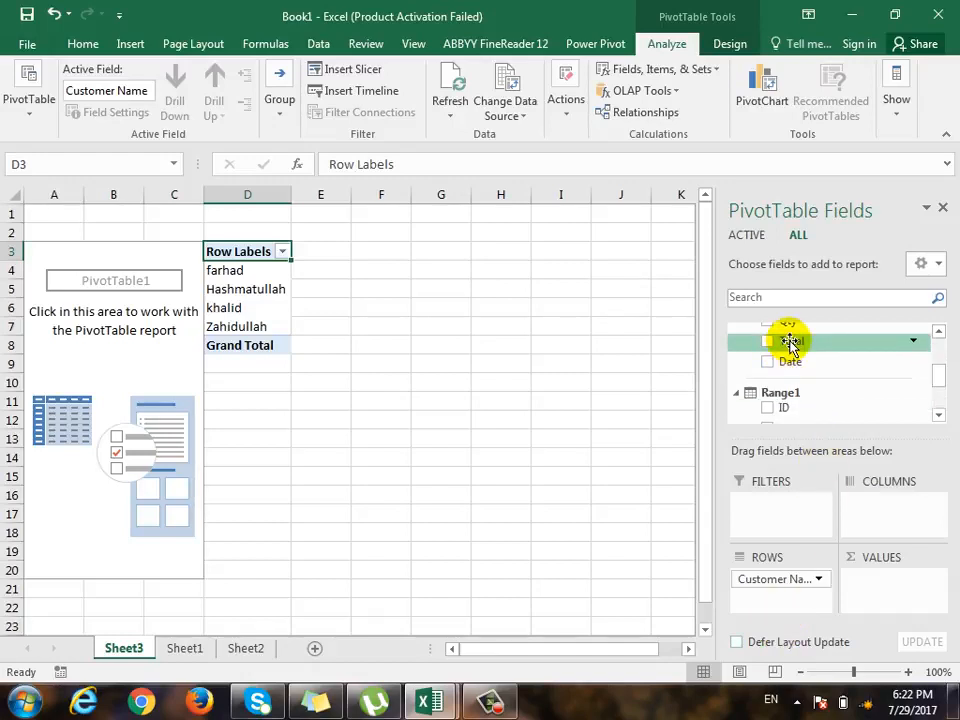
drag(790, 342, 855, 602)
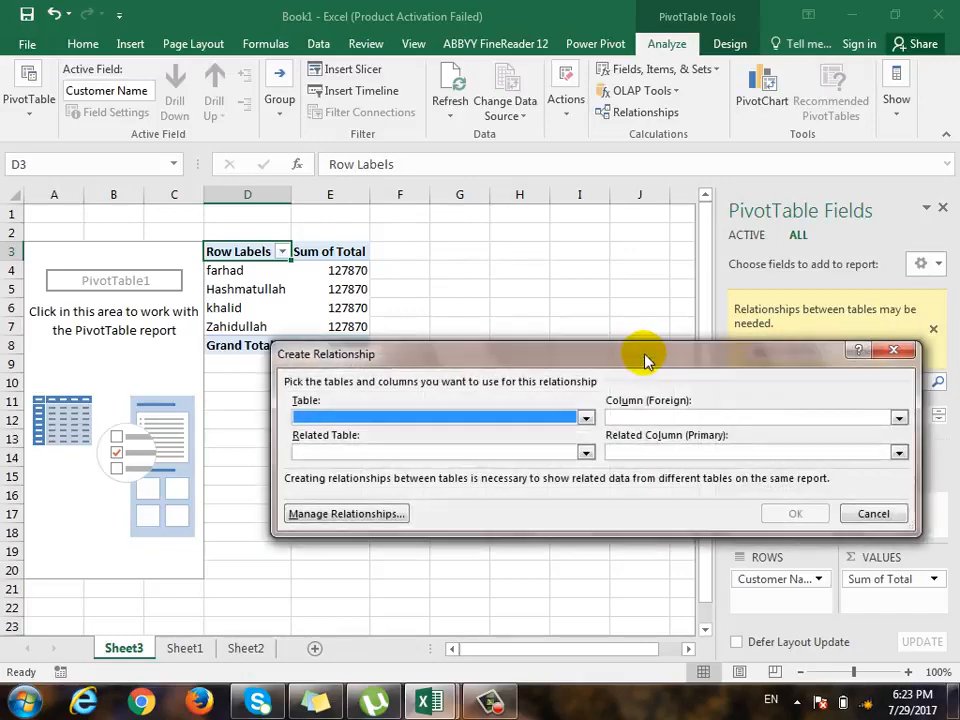
- Create a relationship linking the ID column of Range as foreign key to the ID column of Range1 as primary key
drag(590, 356, 473, 291)
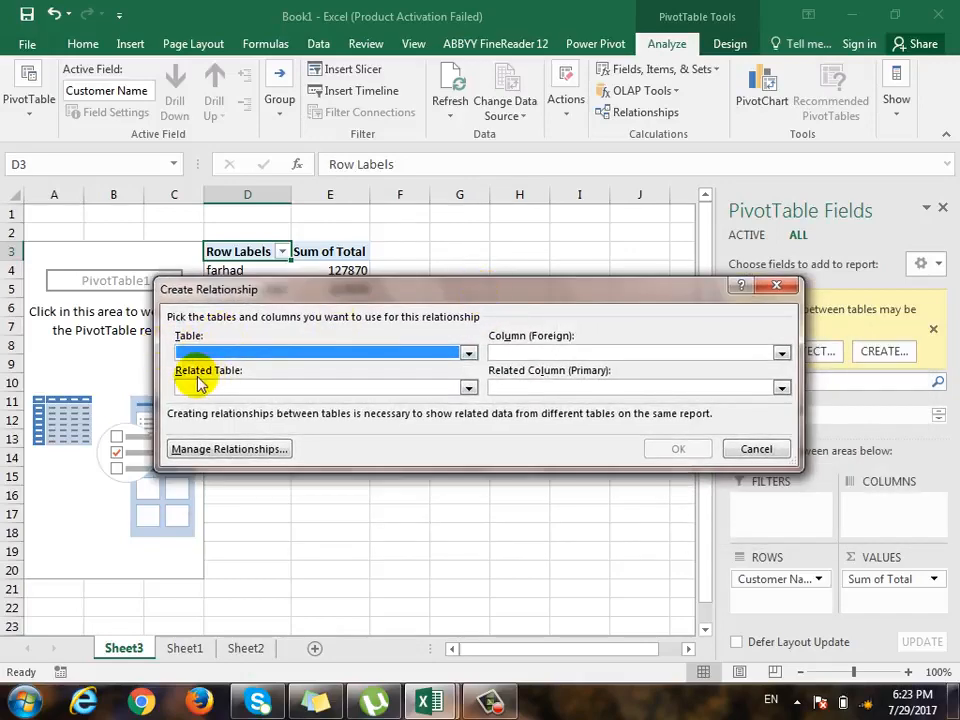
click(251, 354)
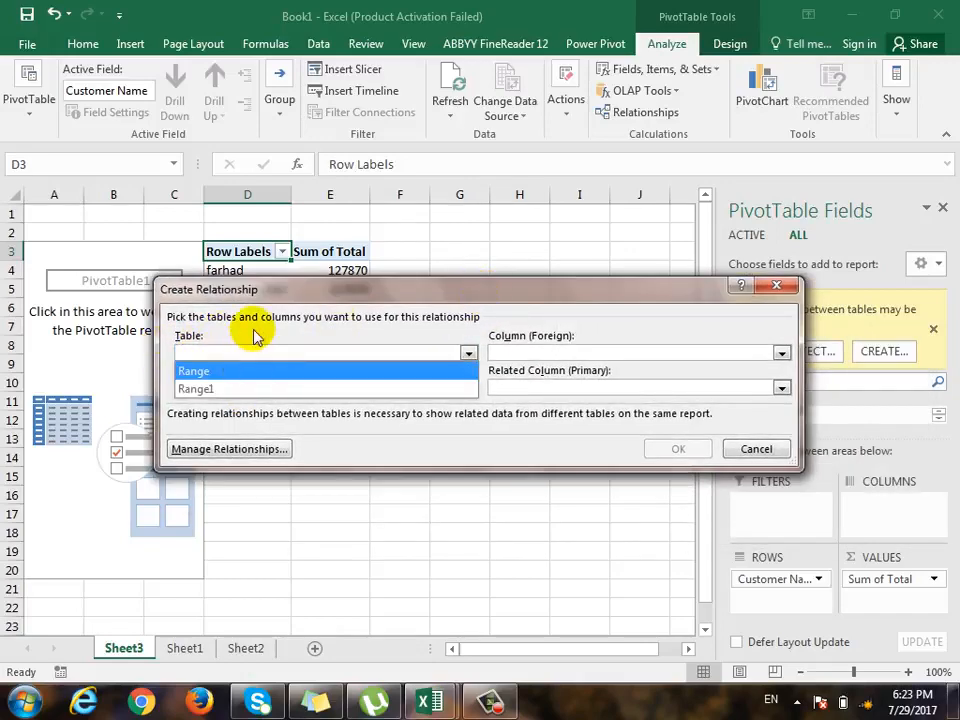
click(220, 368)
click(238, 388)
click(238, 400)
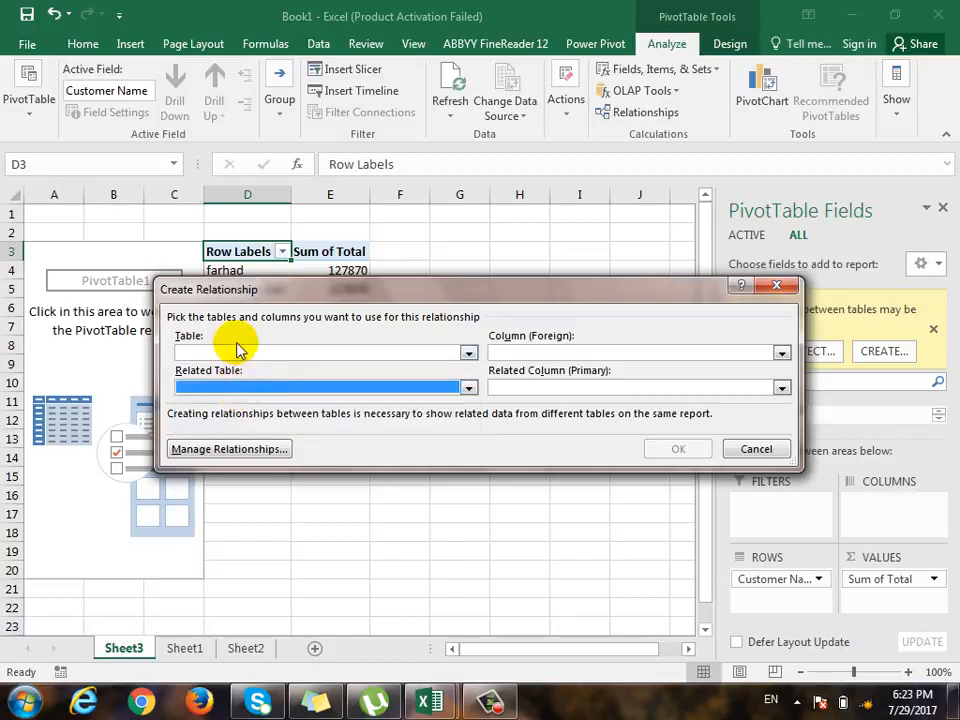
click(238, 352)
click(225, 370)
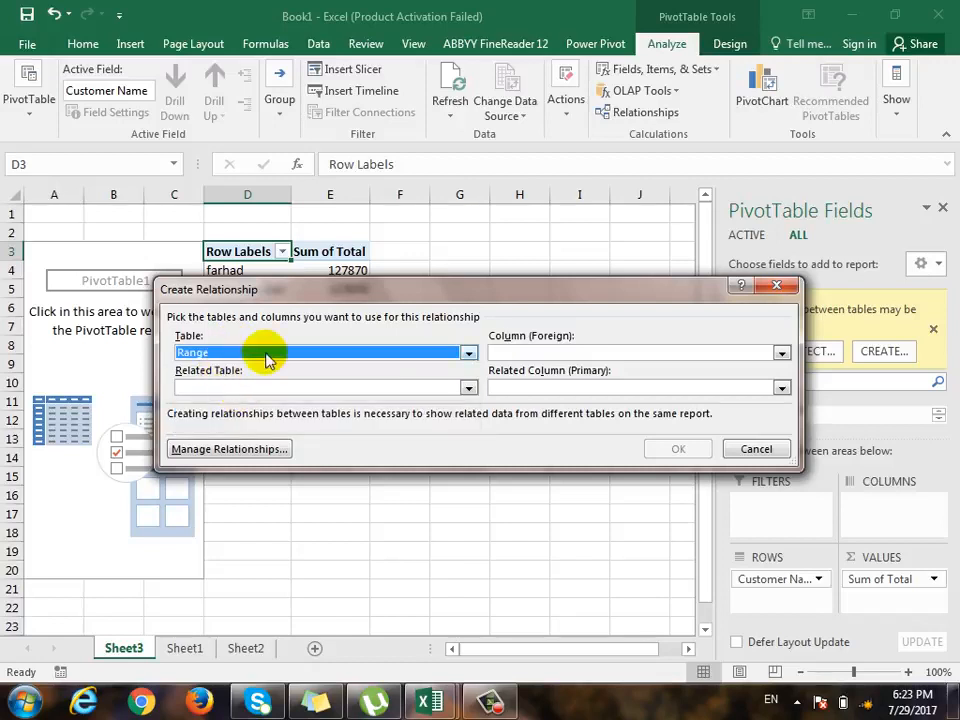
click(555, 355)
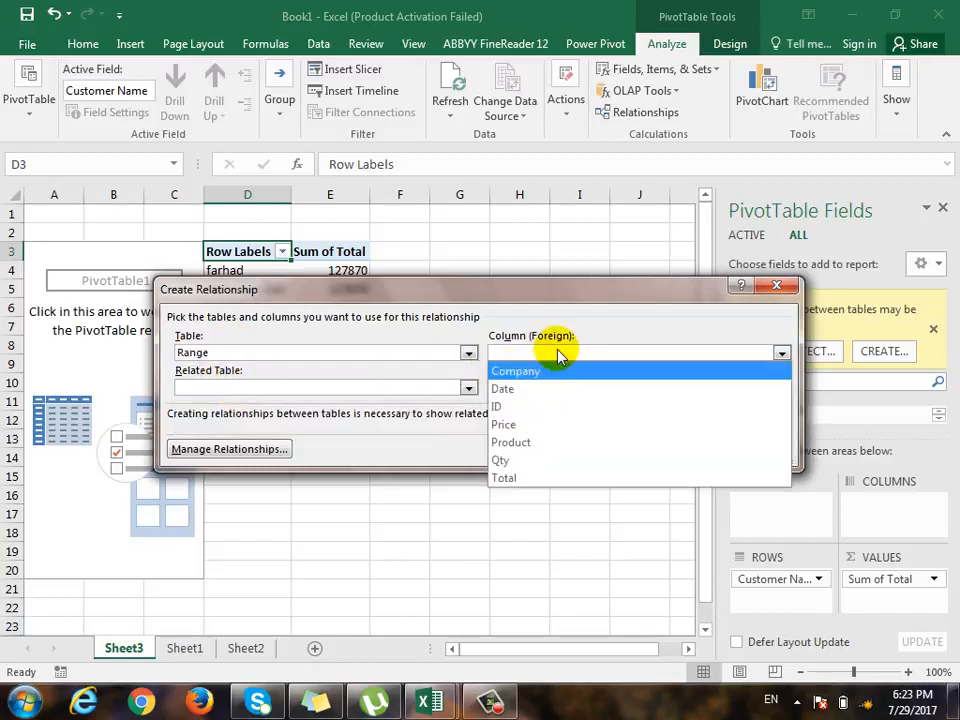
click(520, 410)
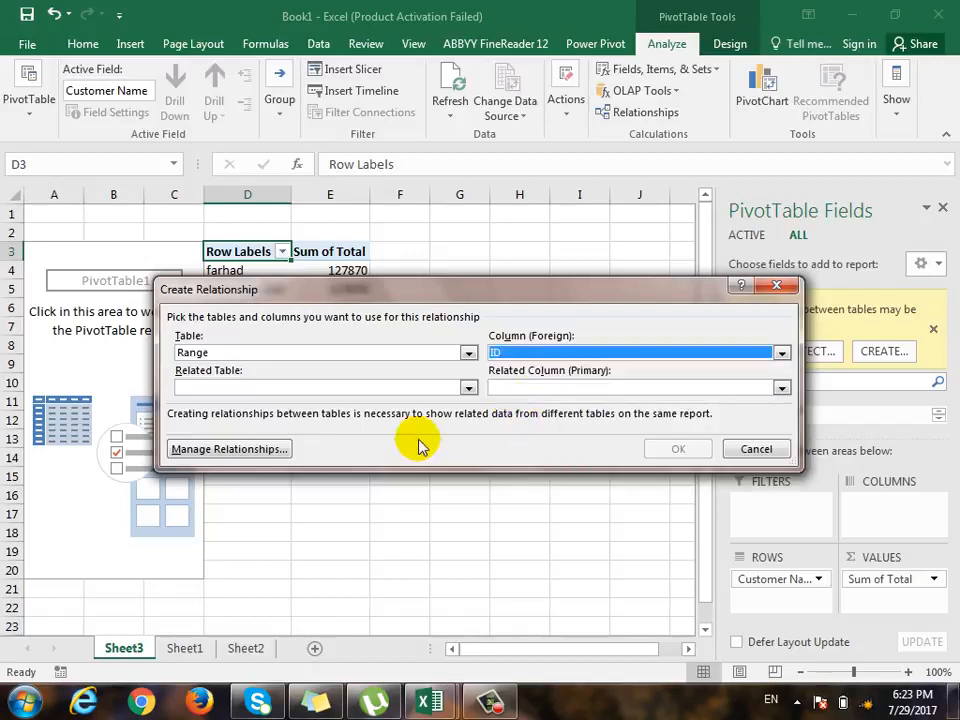
click(255, 388)
click(233, 422)
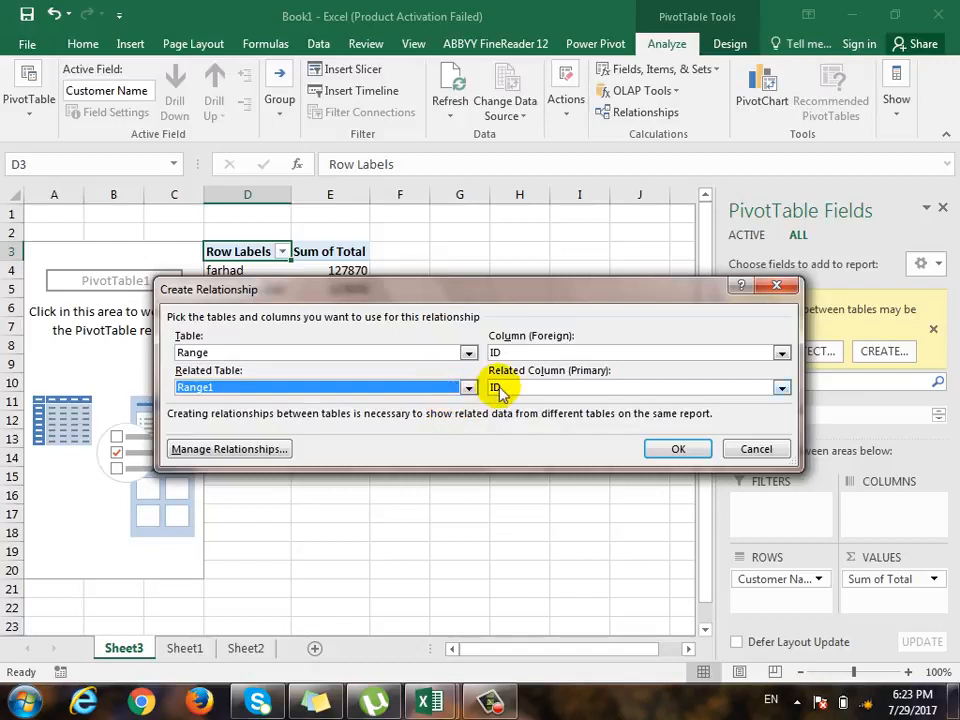
click(678, 450)
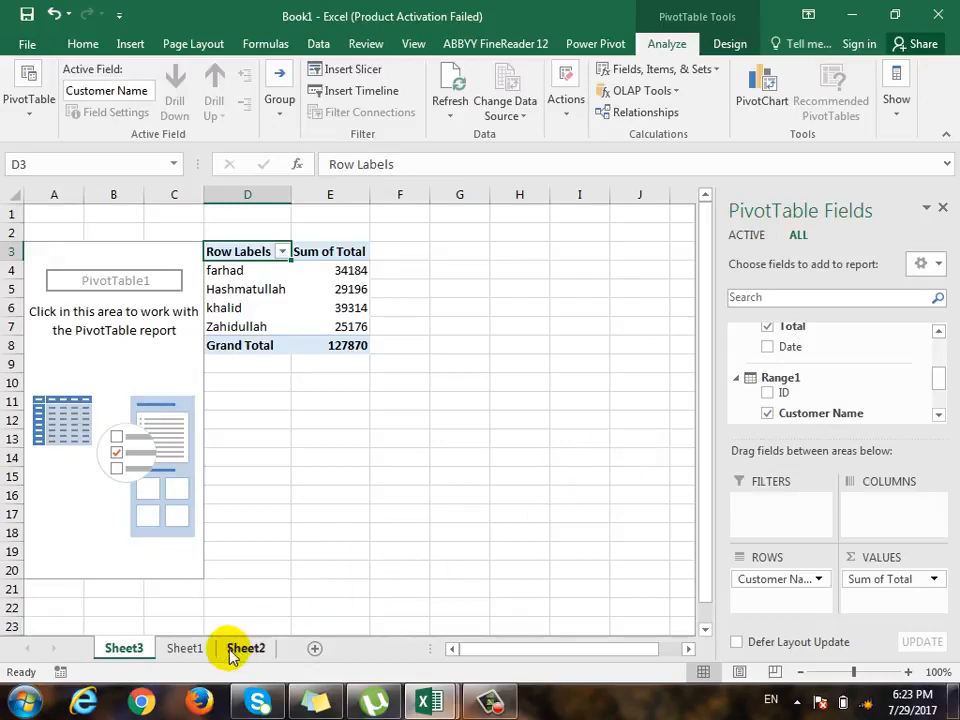
- Try to start a new sales record with ID 1 in cell A21 of Sheet1
click(190, 649)
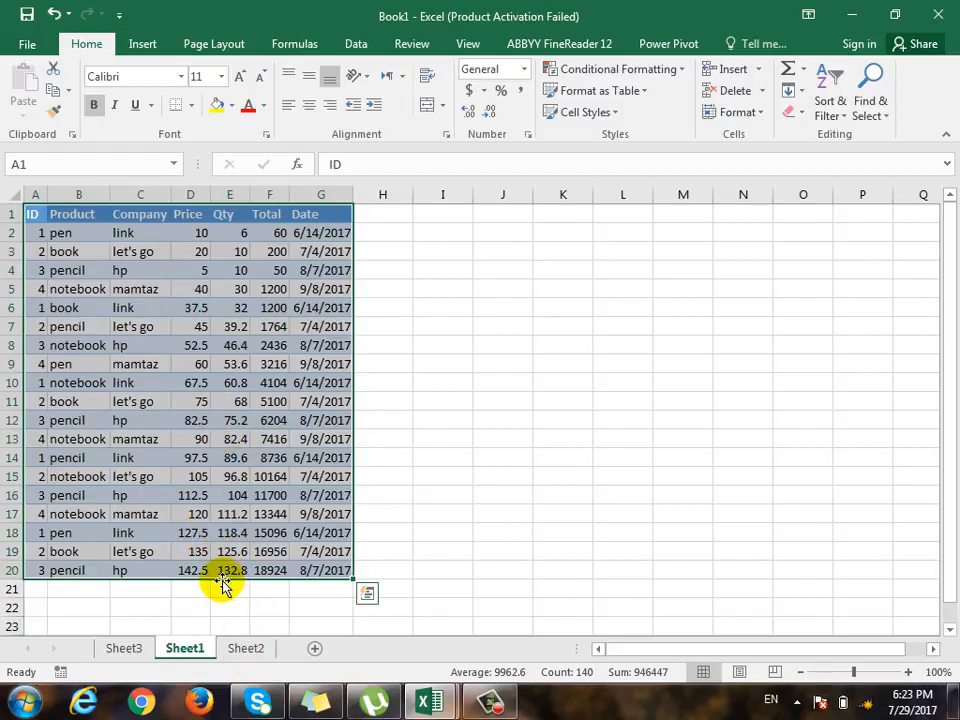
click(40, 589)
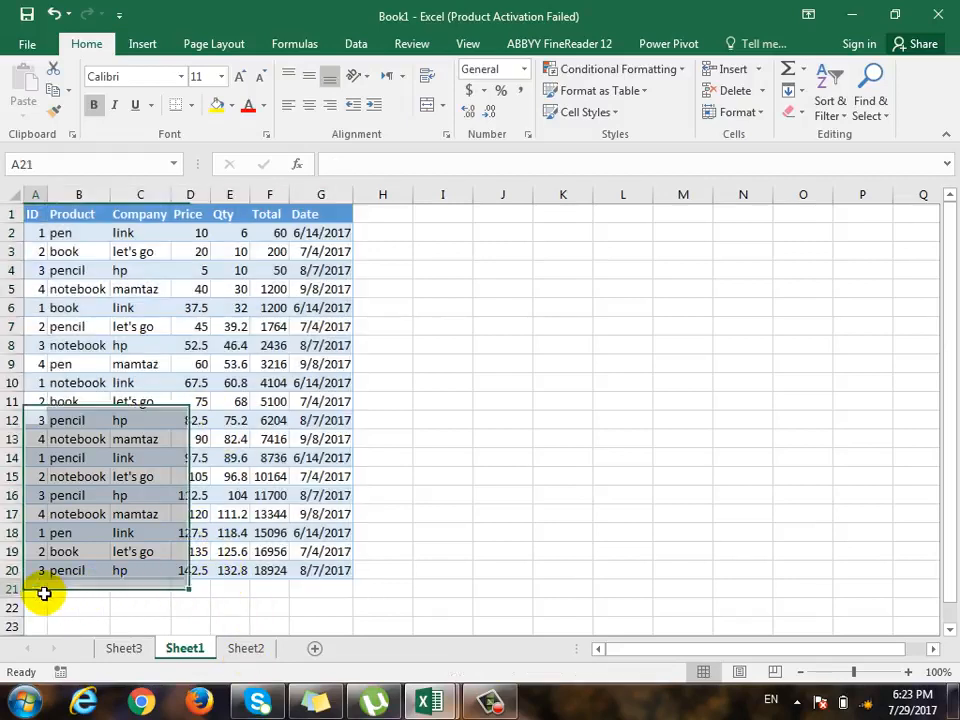
text(1)
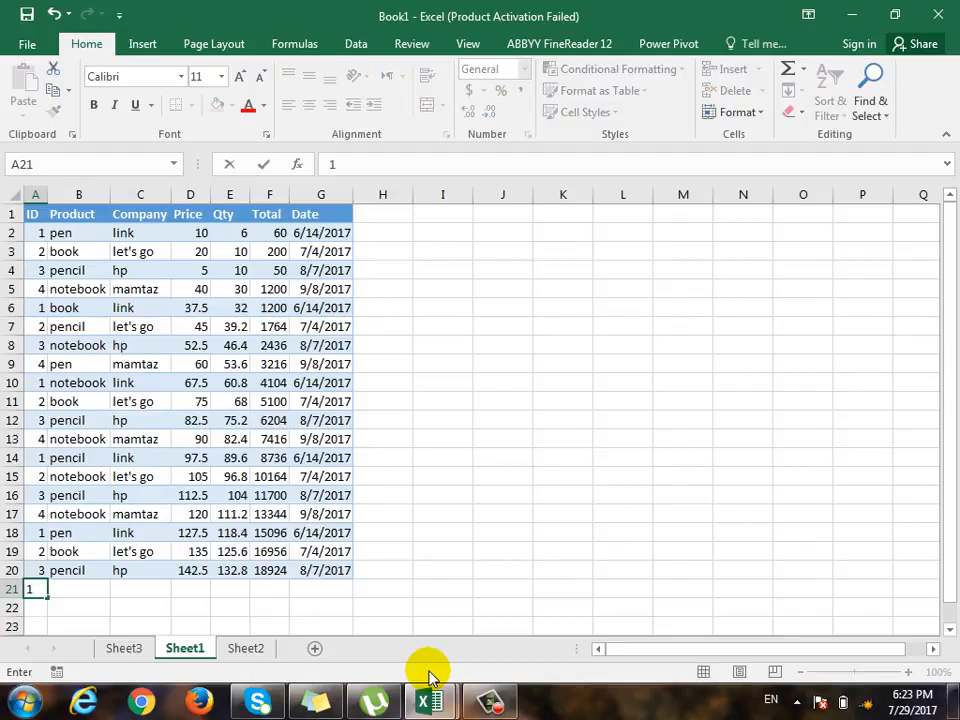
key(Tab)
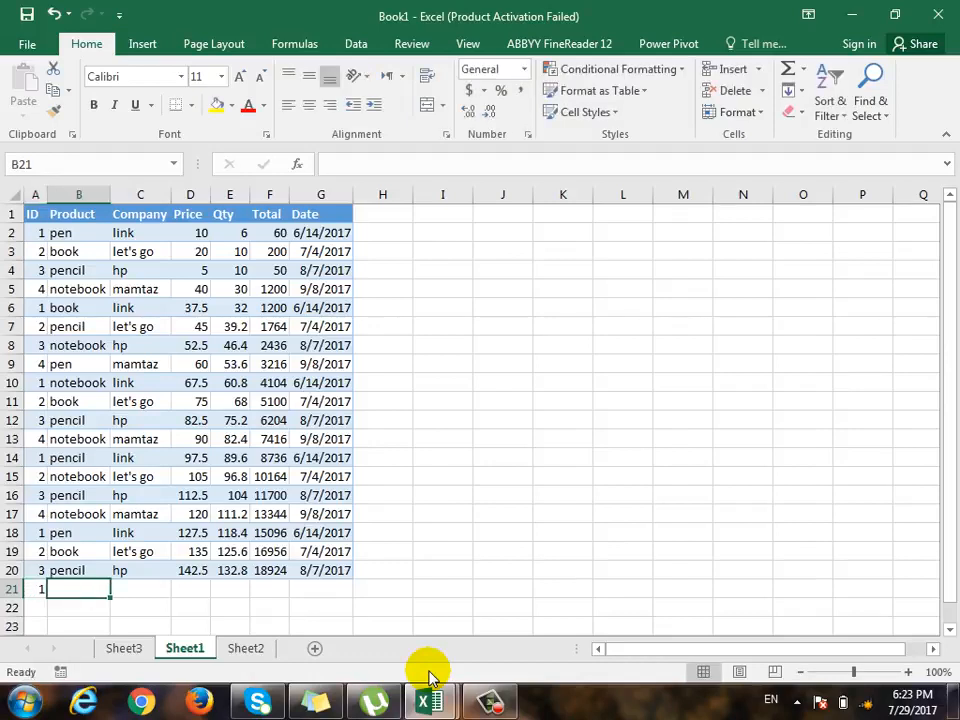
- Set the price of the first sales record in cell D2 of Sheet1 to 5
key(Up)
key(Up)
key(Up)
key(Up)
key(Up)
key(Up)
key(Up)
key(Up)
key(Up)
key(Up)
key(Up)
key(Up)
key(Up)
key(Up)
key(Up)
key(Up)
key(Up)
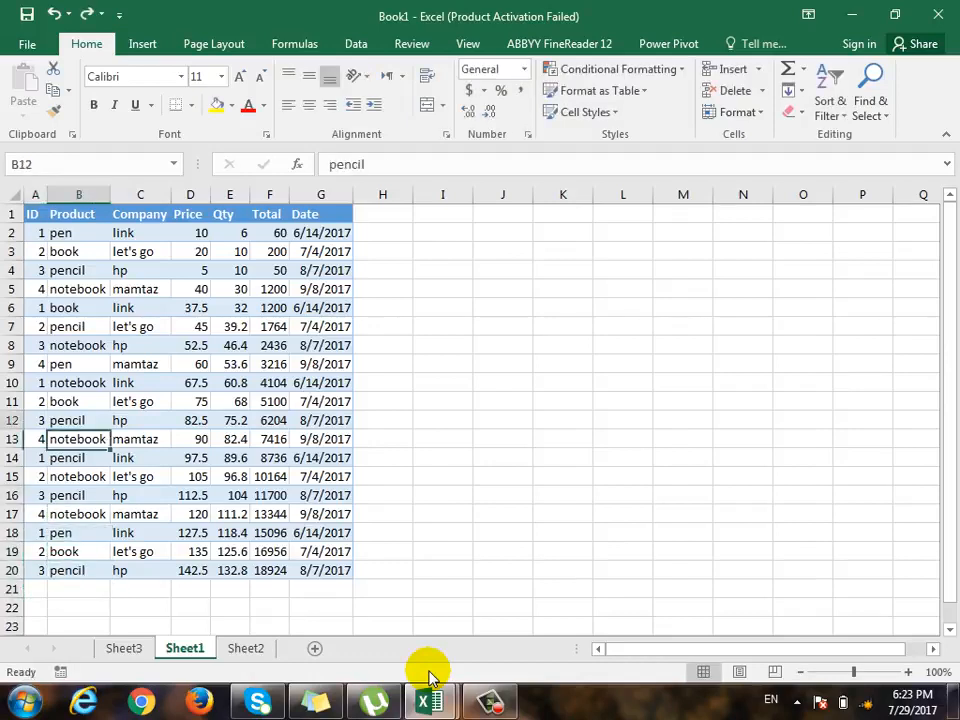
key(Right)
key(Right)
key(Right)
key(Up)
key(Right)
key(Left)
key(Left)
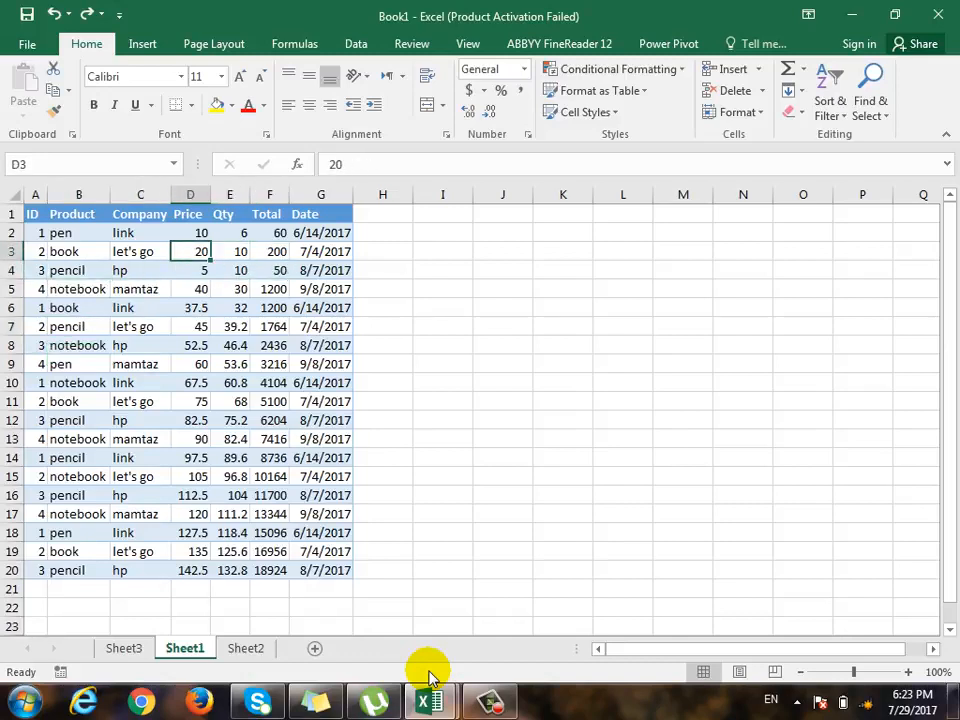
key(Up)
text(5)
key(Return)
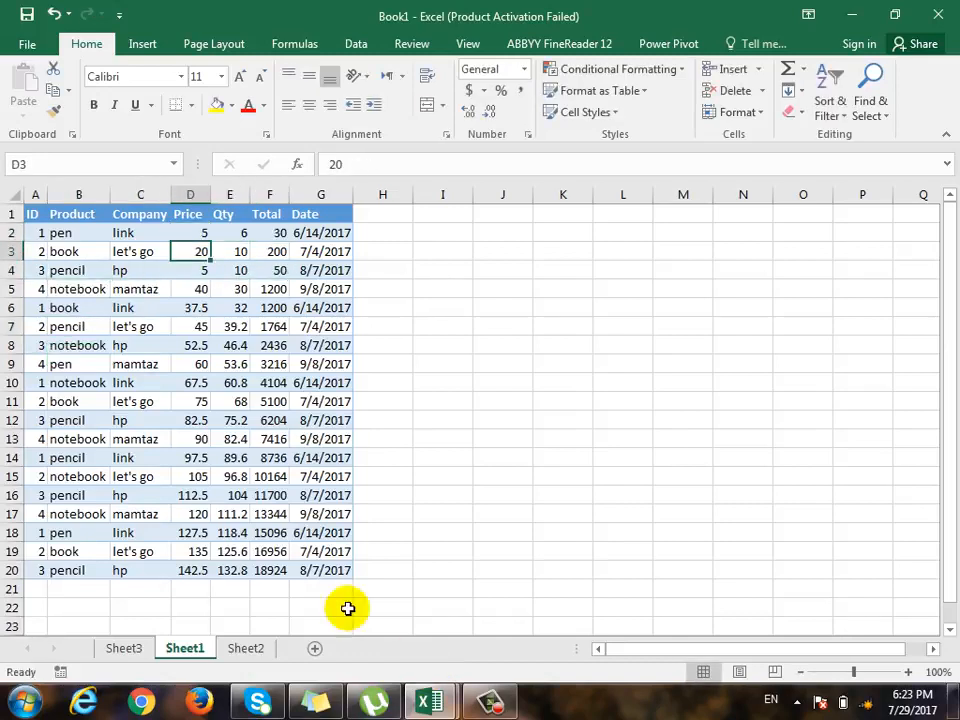
- Check the customer totals in Sheet3's PivotTable and review the existing Range to Range1 relationship on ID without editing it
click(128, 650)
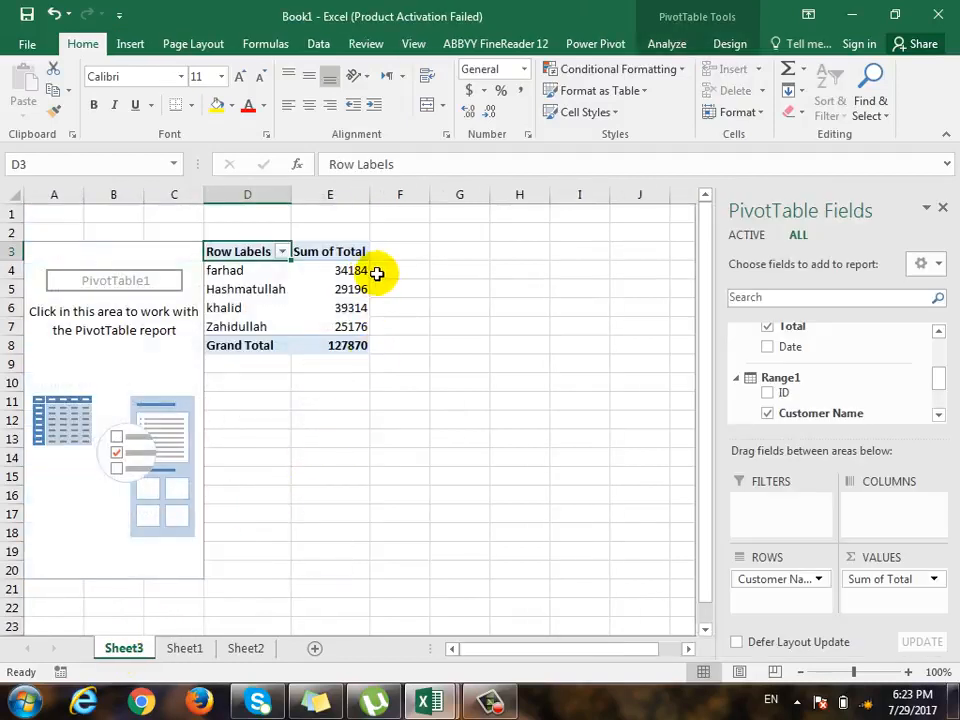
click(356, 270)
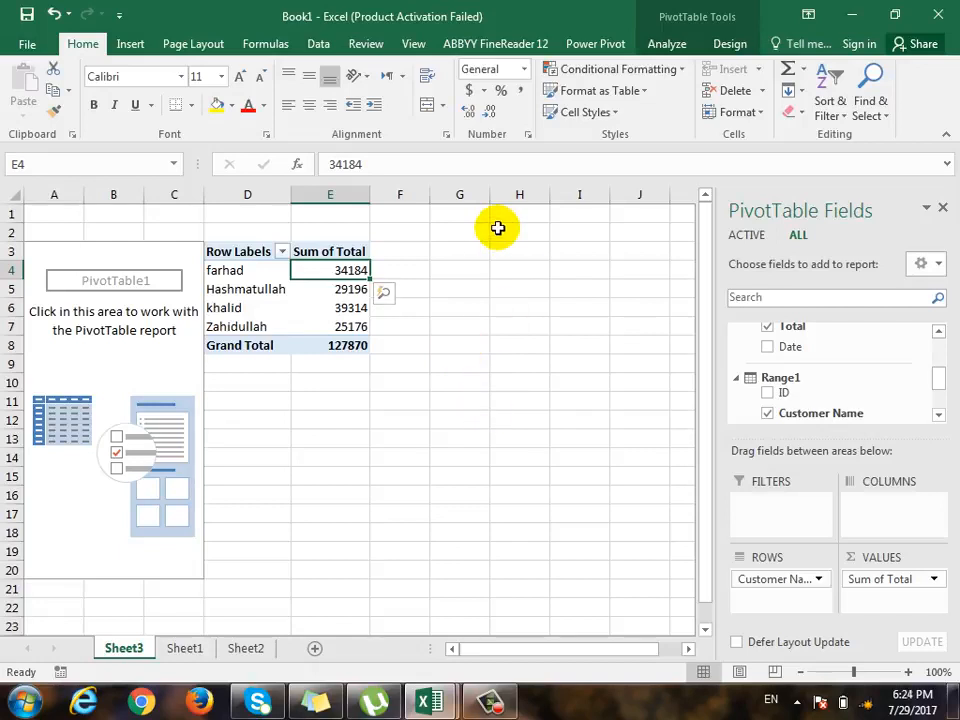
click(333, 48)
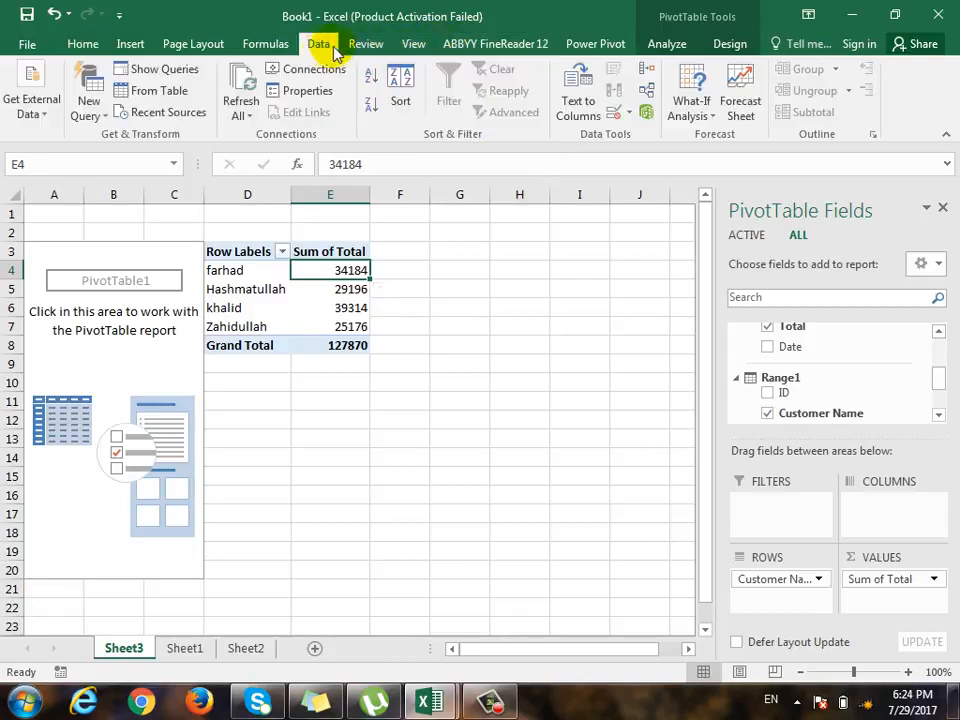
click(645, 92)
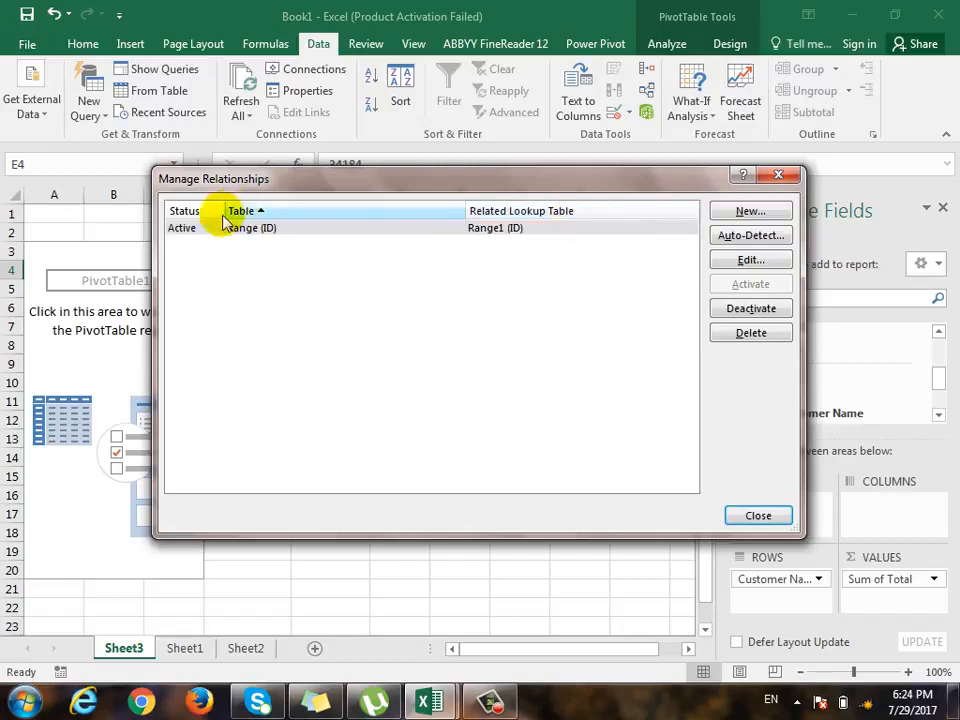
click(190, 238)
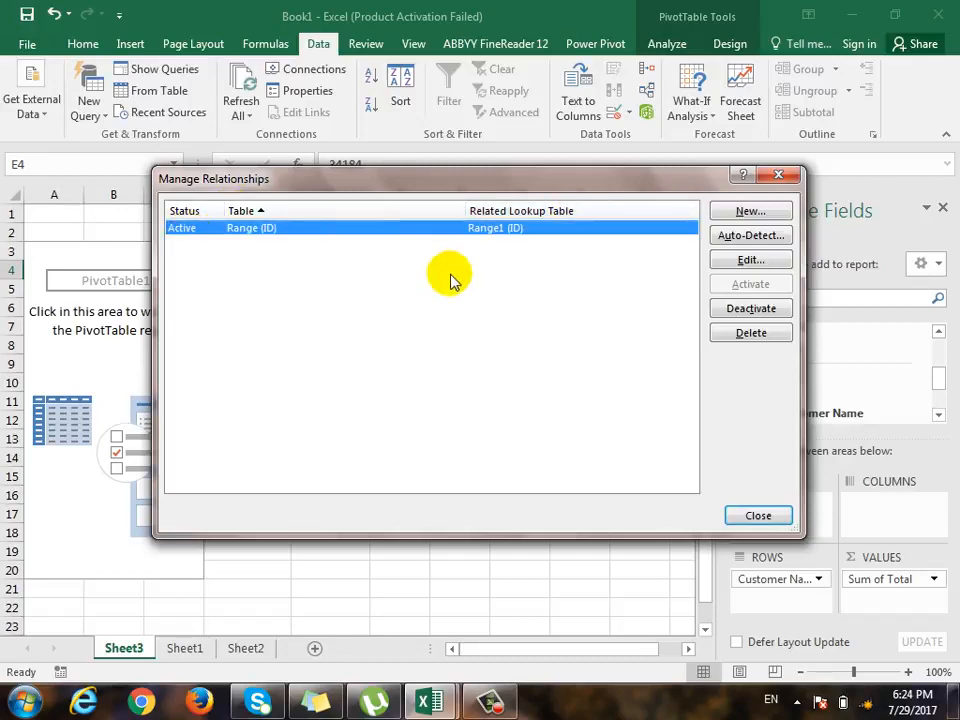
click(757, 262)
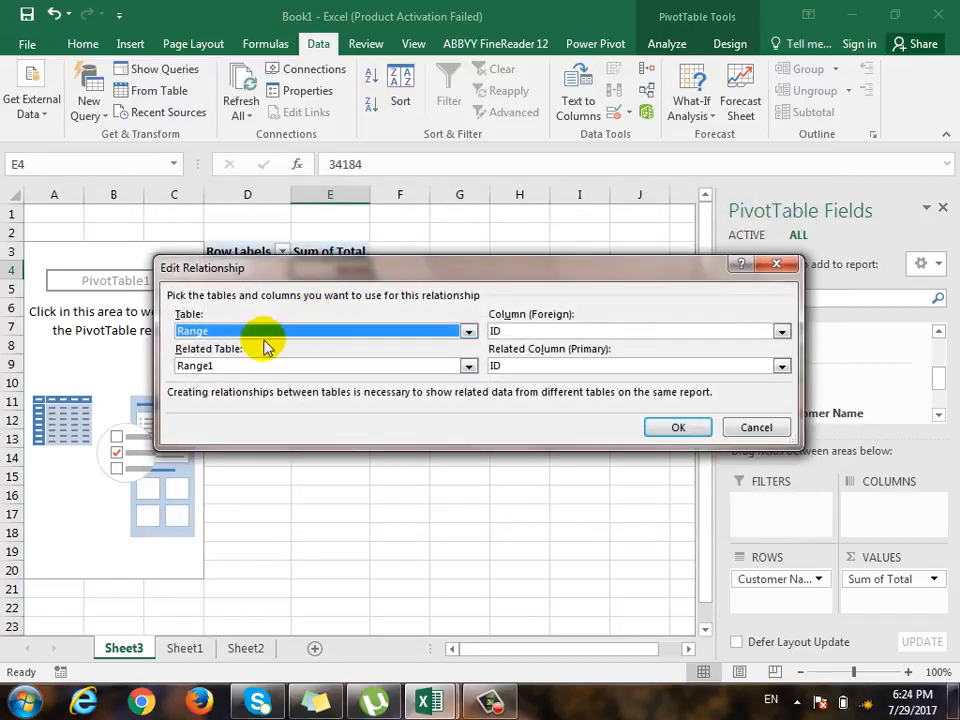
click(754, 429)
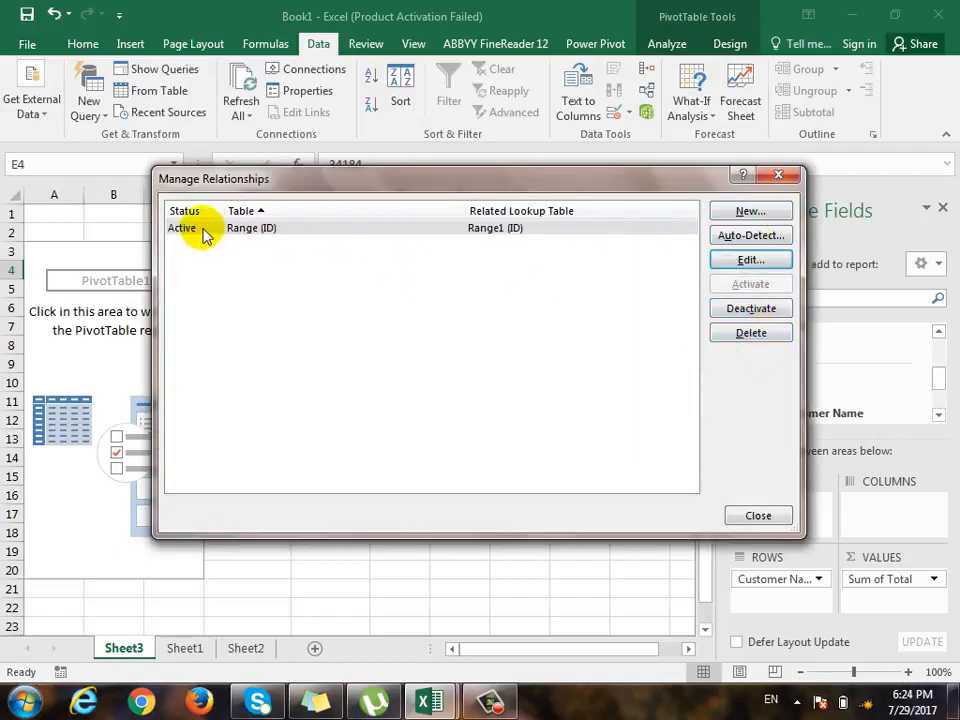
- View the blank form for creating another table relationship, cancel it and leave relationship management
click(779, 212)
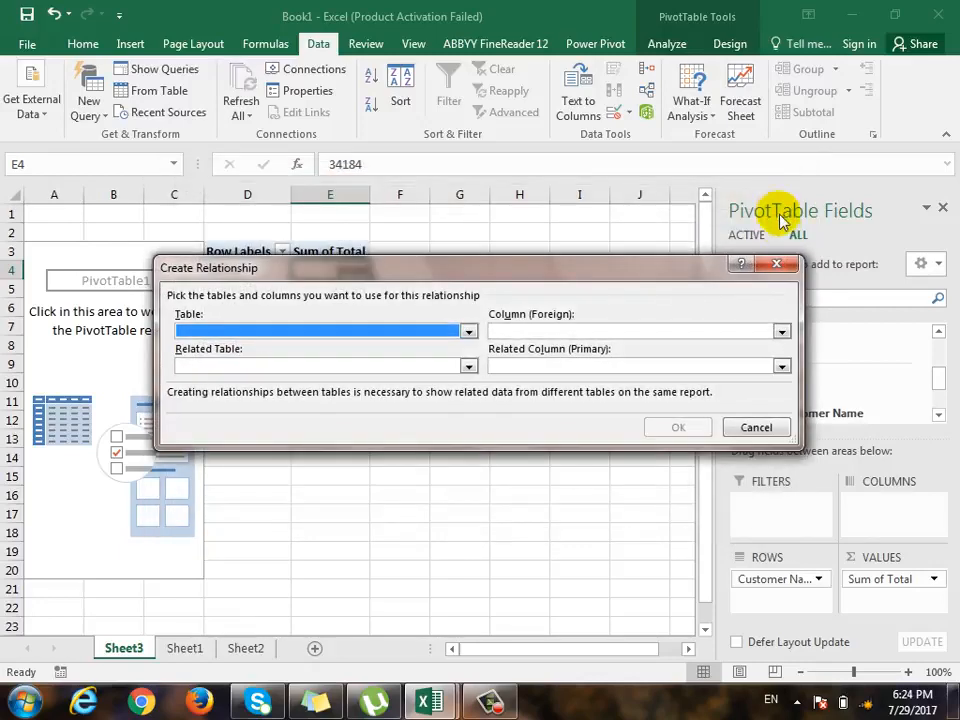
click(777, 264)
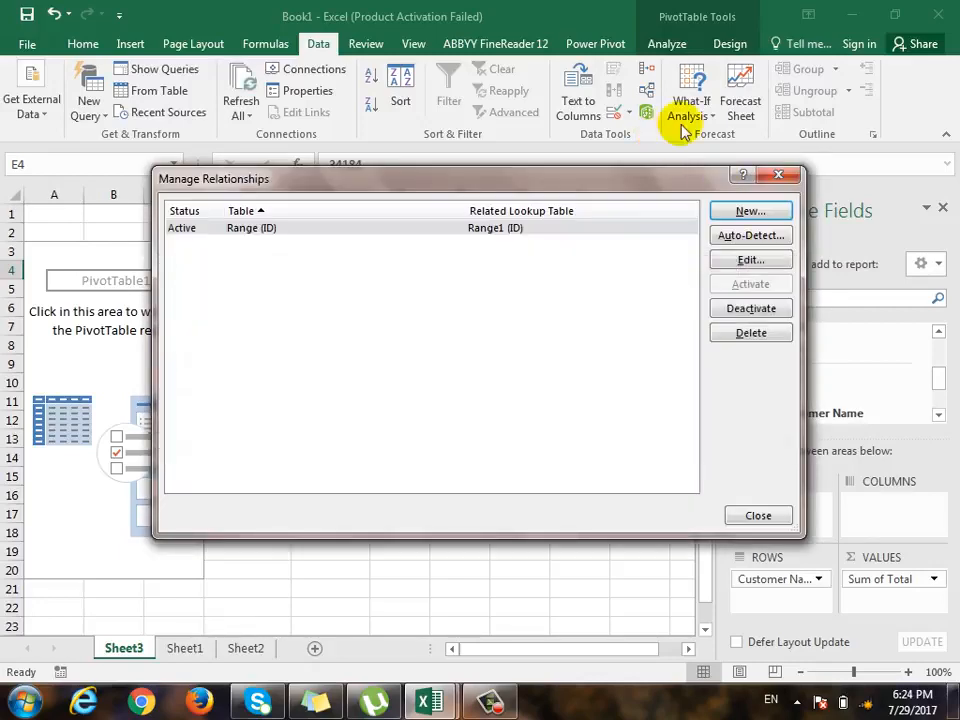
click(780, 177)
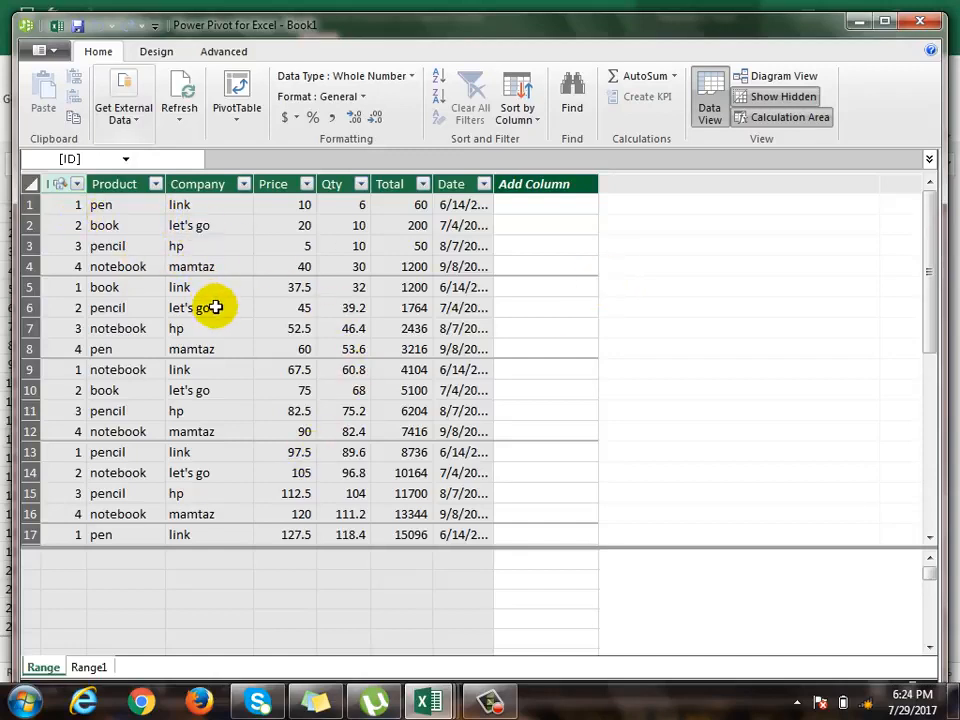
- Show the Data Model tables in Power Pivot's Diagram View
click(795, 76)
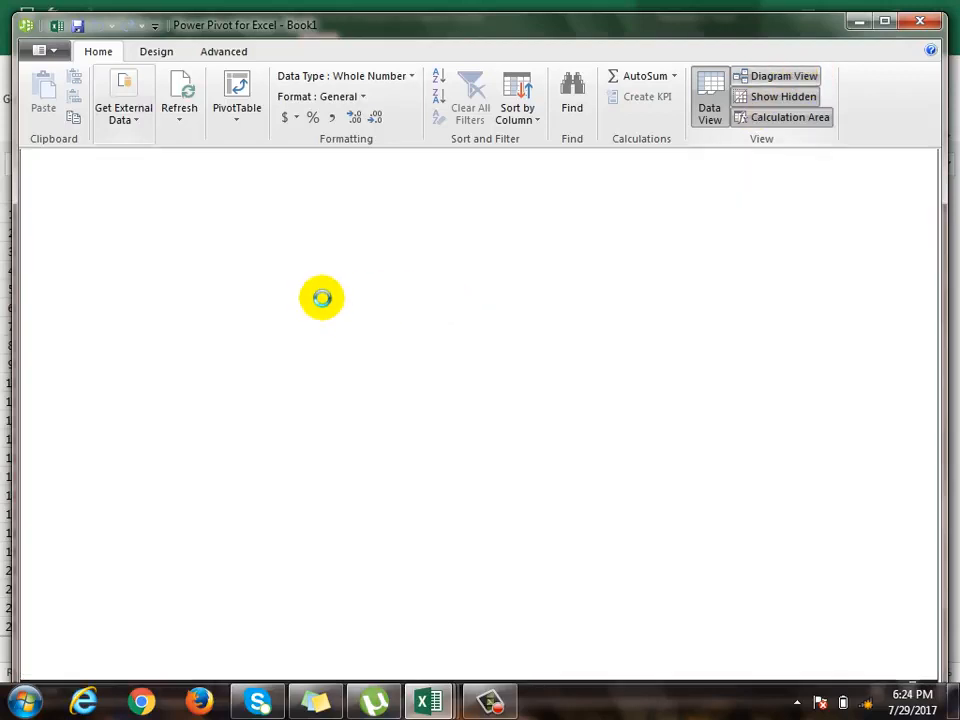